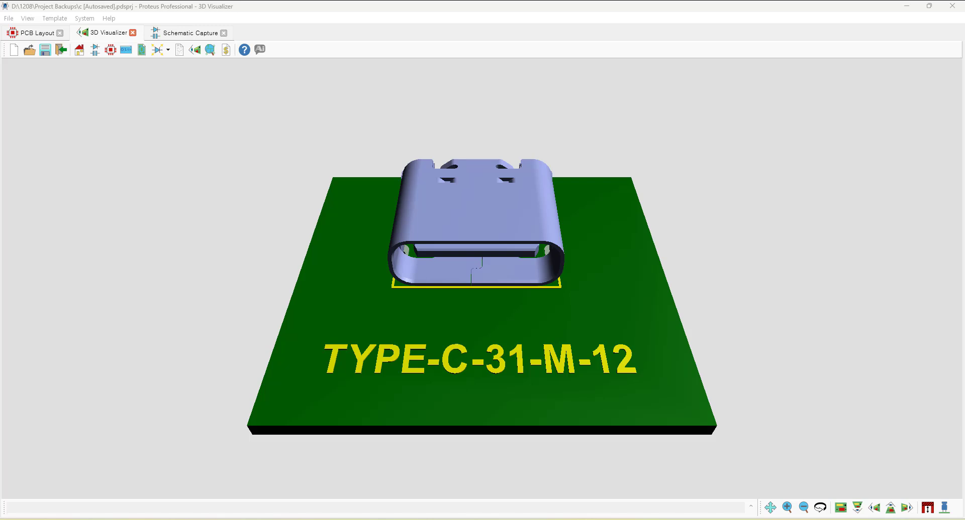
Flip the board over in the 3D view and zoom in to examine the connector's pins from the underside.
{"action": "left_click", "coordinate": [819, 509]}
{"action": "scroll", "coordinate": [452, 273], "scroll_direction": "up", "scroll_amount": 2}
{"action": "left_click_drag", "start_coordinate": [463, 282], "coordinate": [482, 279]}
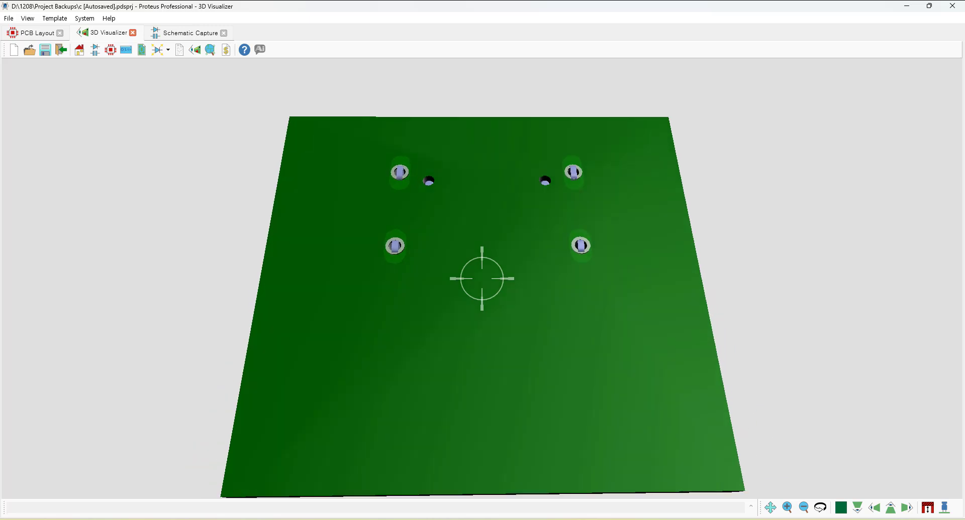
{"action": "scroll", "coordinate": [482, 279], "scroll_direction": "up", "scroll_amount": 3}
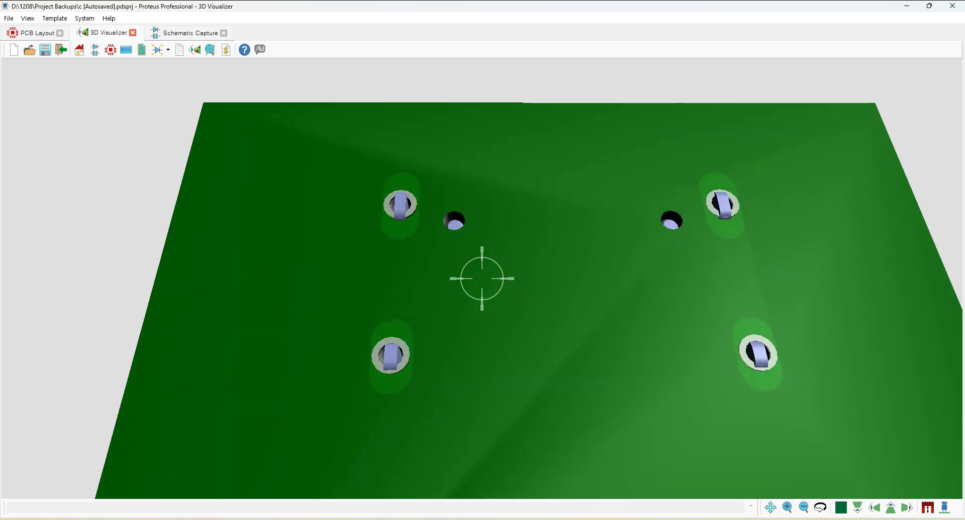
{"action": "scroll", "coordinate": [481, 279], "scroll_direction": "up", "scroll_amount": 3}
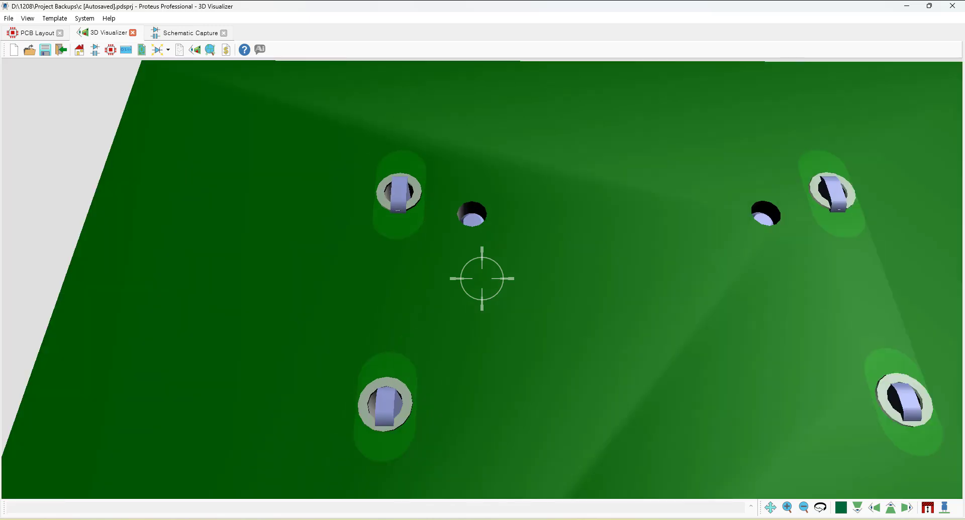
{"action": "right_click", "coordinate": [481, 279]}
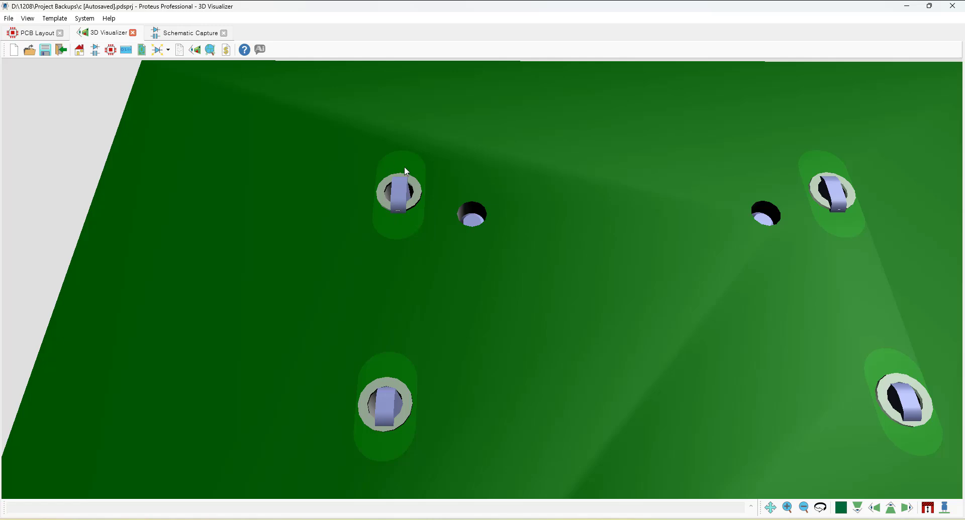
Orbit and zoom the 3D view back out to examine the connector from the component side.
{"action": "left_click_drag", "start_coordinate": [443, 263], "coordinate": [477, 293]}
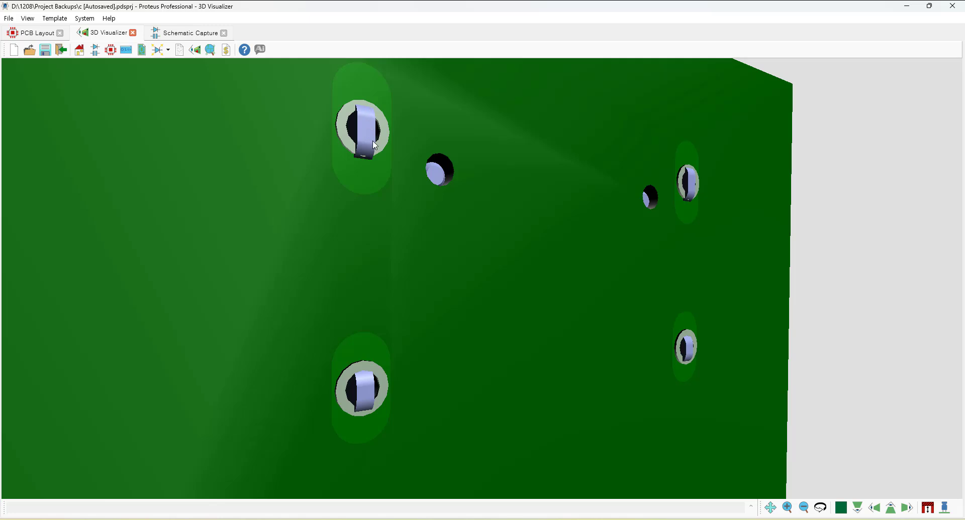
{"action": "left_click_drag", "start_coordinate": [394, 231], "coordinate": [372, 203]}
{"action": "scroll", "coordinate": [482, 278], "scroll_direction": "down", "scroll_amount": 3}
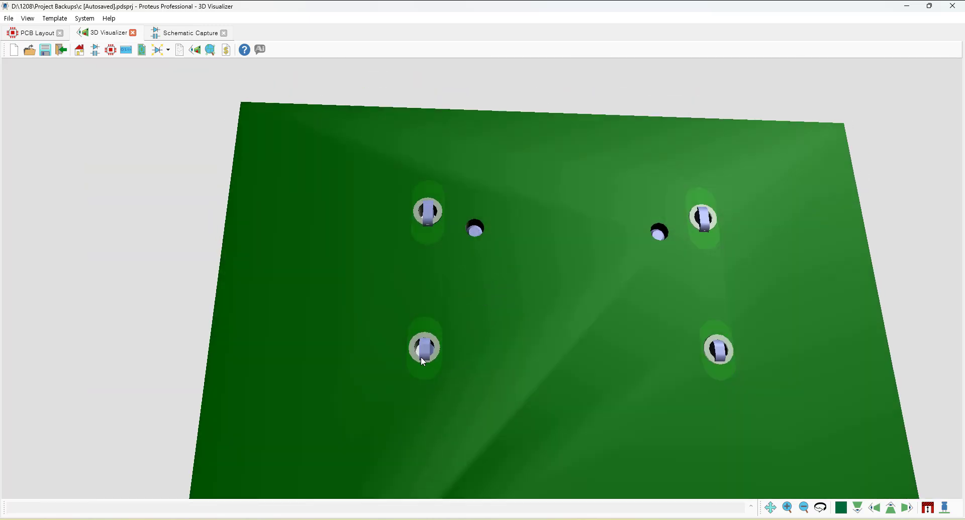
{"action": "left_click_drag", "start_coordinate": [422, 350], "coordinate": [425, 168]}
{"action": "scroll", "coordinate": [481, 278], "scroll_direction": "down", "scroll_amount": 3}
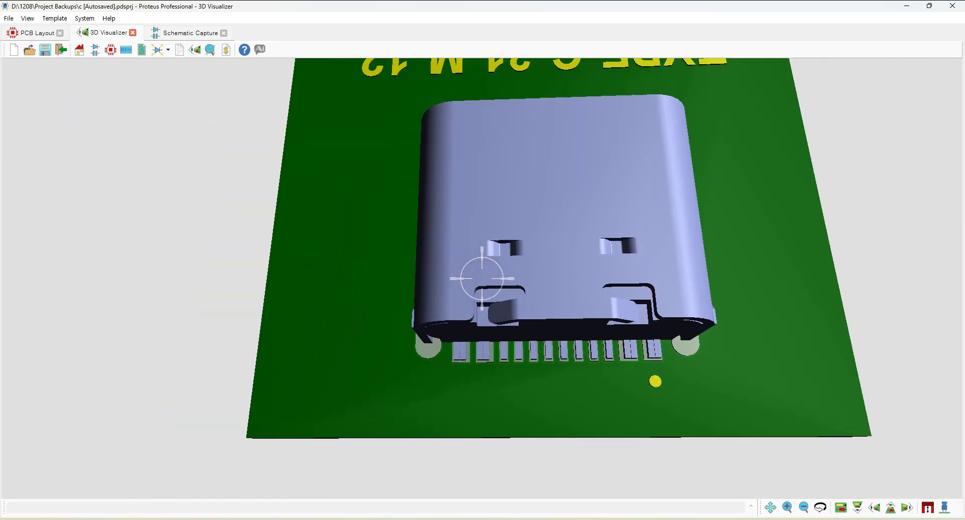
{"action": "scroll", "coordinate": [482, 278], "scroll_direction": "down", "scroll_amount": 2}
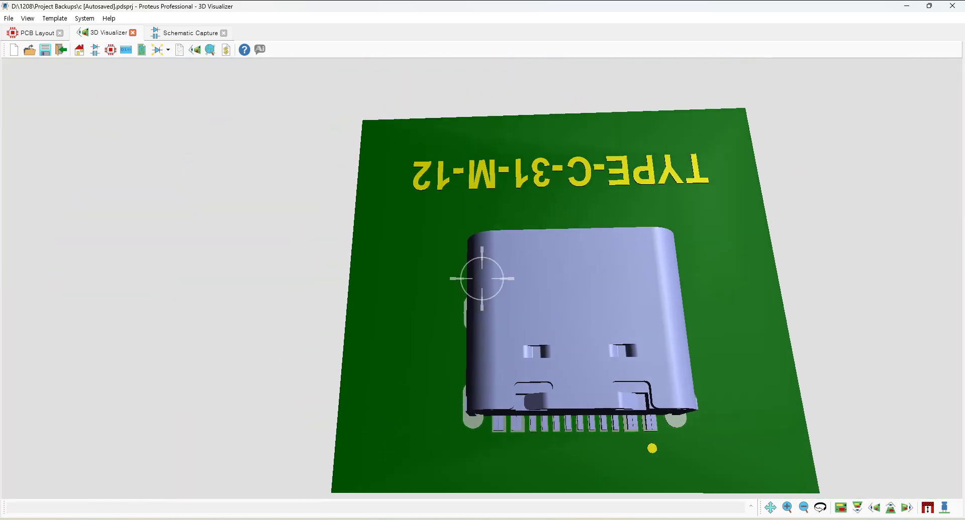
Switch to the PCB layout and inspect the connector's S1 footprint pad.
{"action": "left_click", "coordinate": [38, 32]}
{"action": "scroll", "coordinate": [427, 229], "scroll_direction": "up", "scroll_amount": 4}
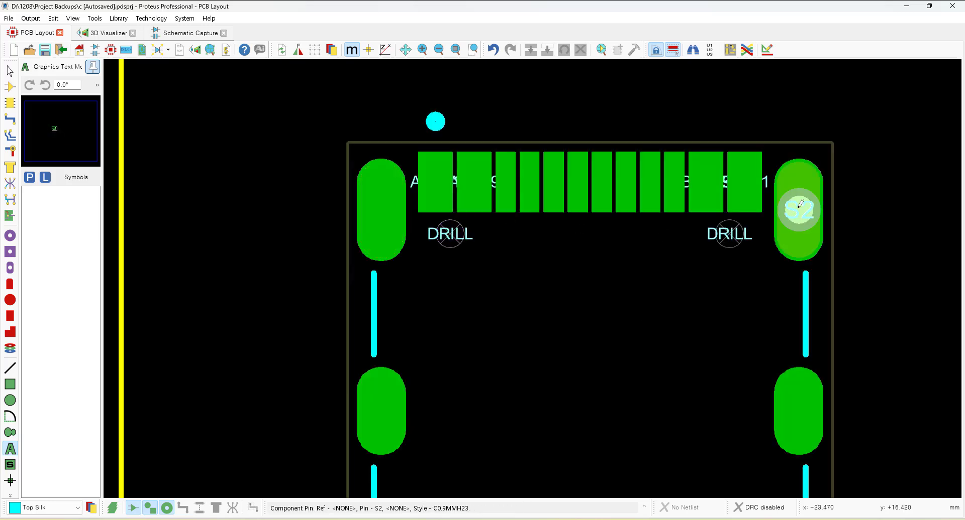
{"action": "left_click", "coordinate": [375, 210]}
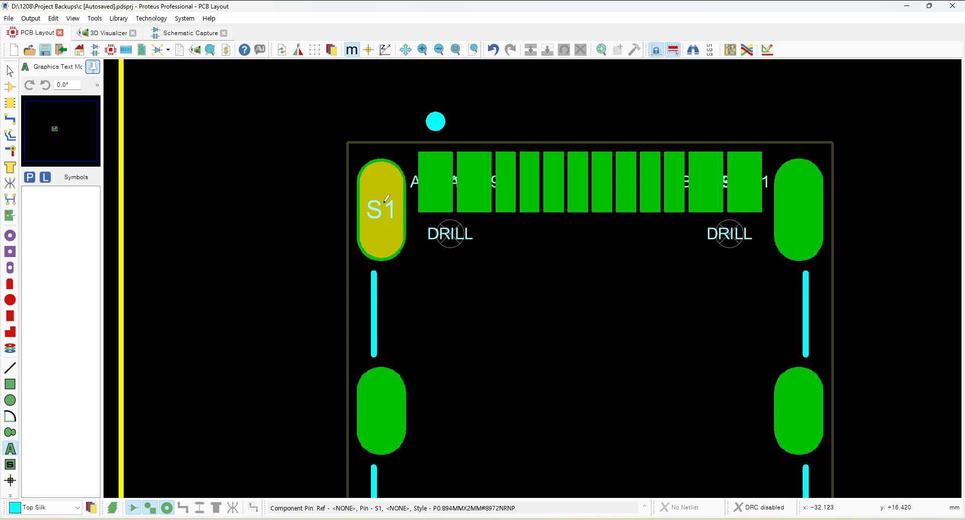
{"action": "scroll", "coordinate": [506, 271], "scroll_direction": "down", "scroll_amount": 1}
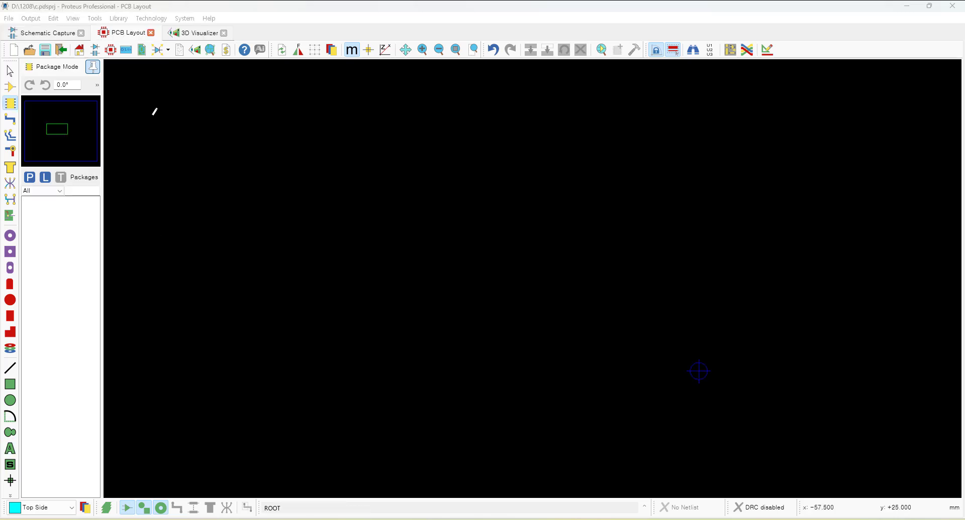
{"action": "left_click", "coordinate": [43, 35]}
{"action": "left_click", "coordinate": [118, 35]}
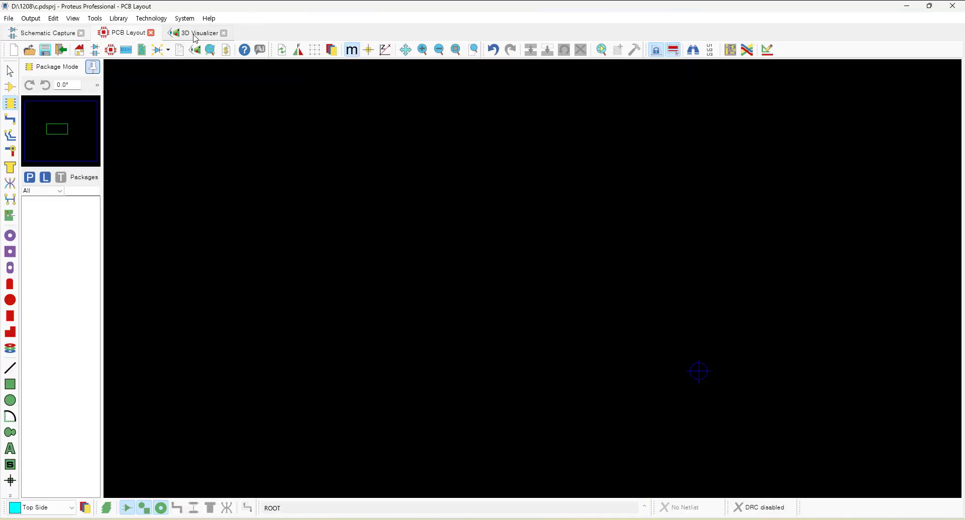
{"action": "left_click", "coordinate": [194, 35]}
{"action": "left_click", "coordinate": [131, 36]}
Switch to the browser's Eleparts product page and copy the part number TYPE-C-31-M-12.
{"action": "mouse_move", "coordinate": [372, 518]}
{"action": "mouse_move", "coordinate": [328, 519]}
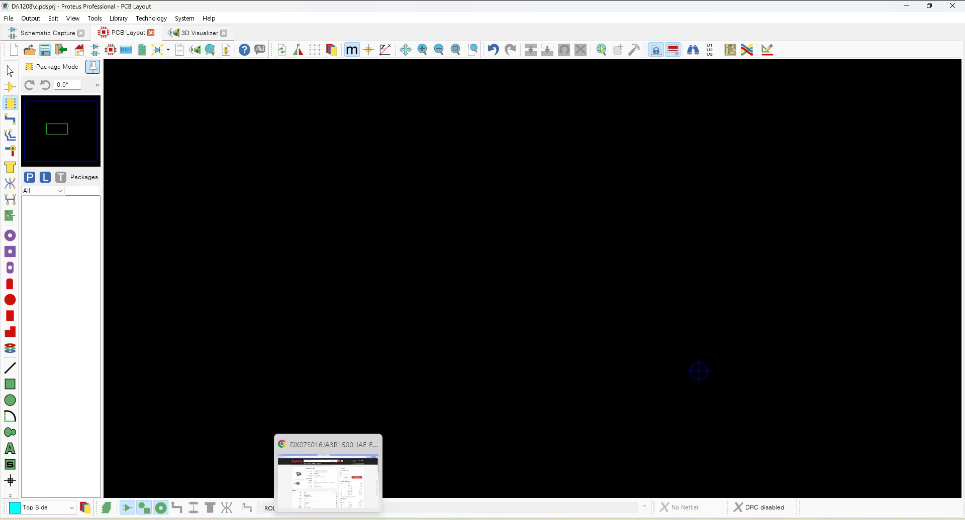
{"action": "left_click", "coordinate": [323, 498]}
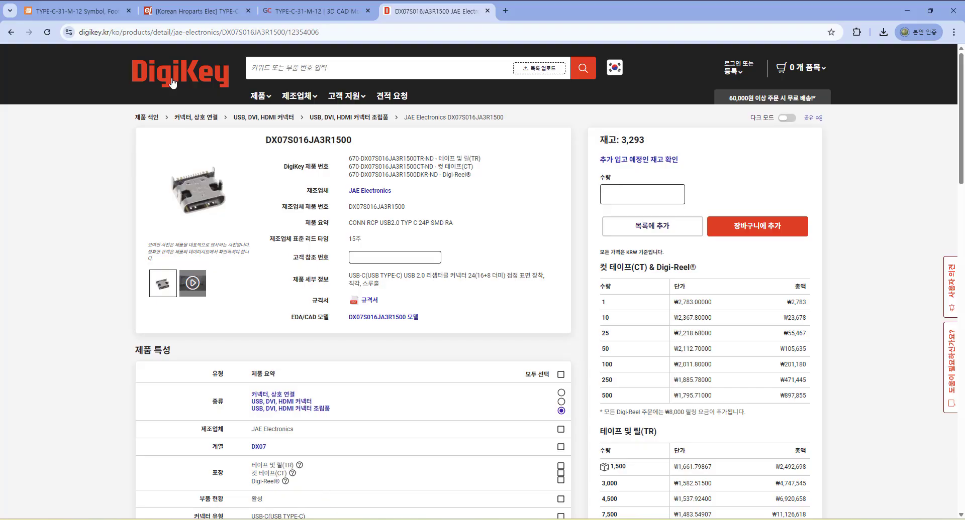
{"action": "left_click", "coordinate": [181, 16]}
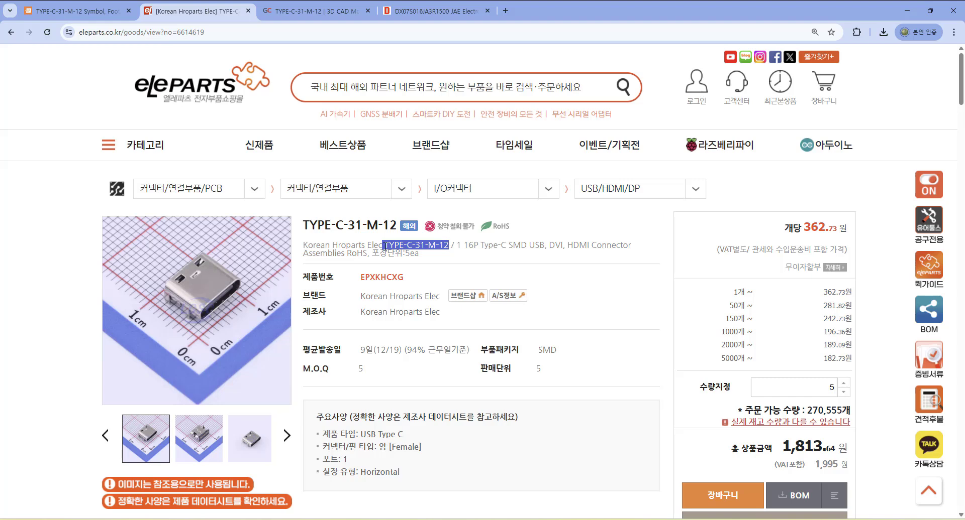
{"action": "left_click", "coordinate": [415, 266]}
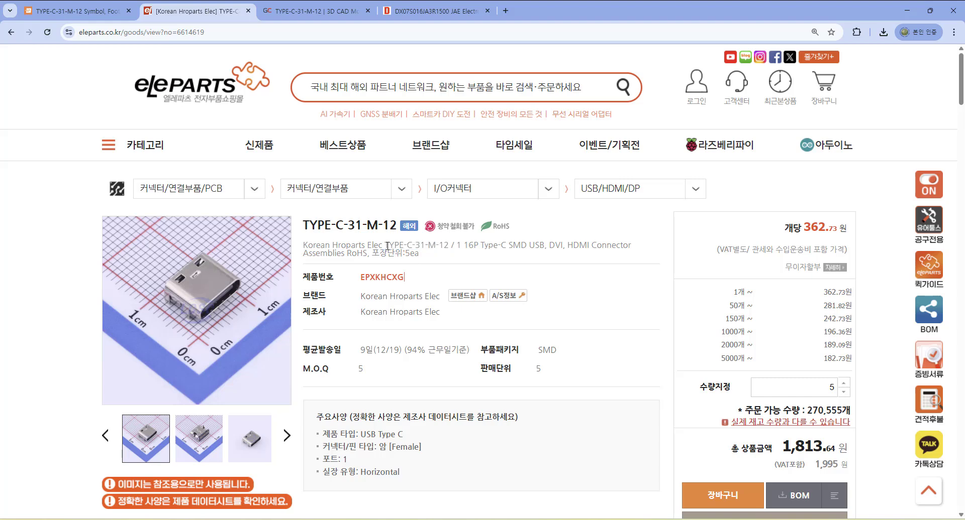
{"action": "left_click_drag", "start_coordinate": [385, 245], "coordinate": [447, 245]}
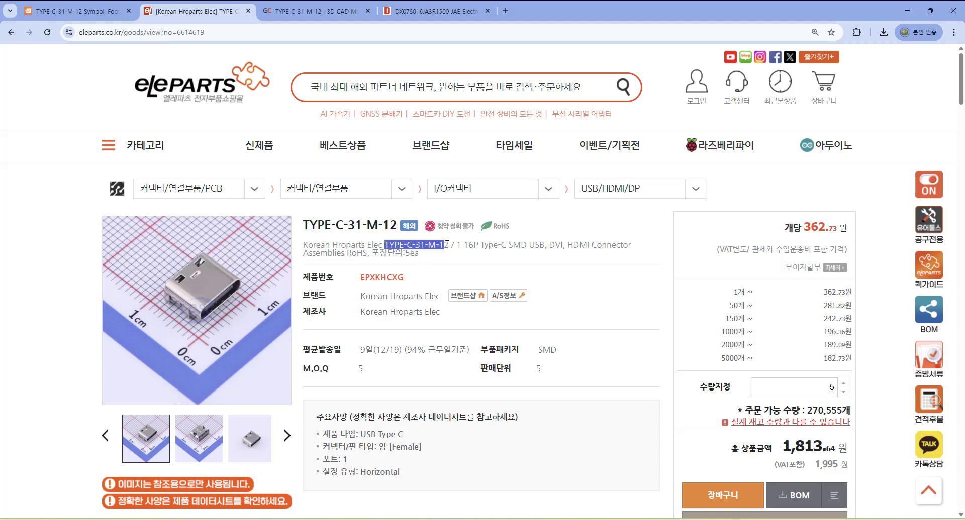
{"action": "left_click", "coordinate": [455, 256]}
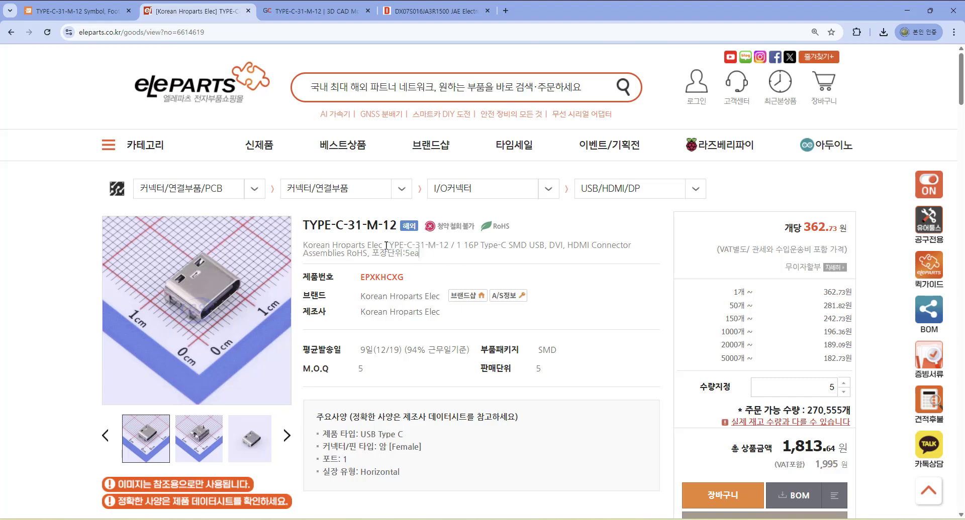
{"action": "left_click_drag", "start_coordinate": [385, 245], "coordinate": [449, 243]}
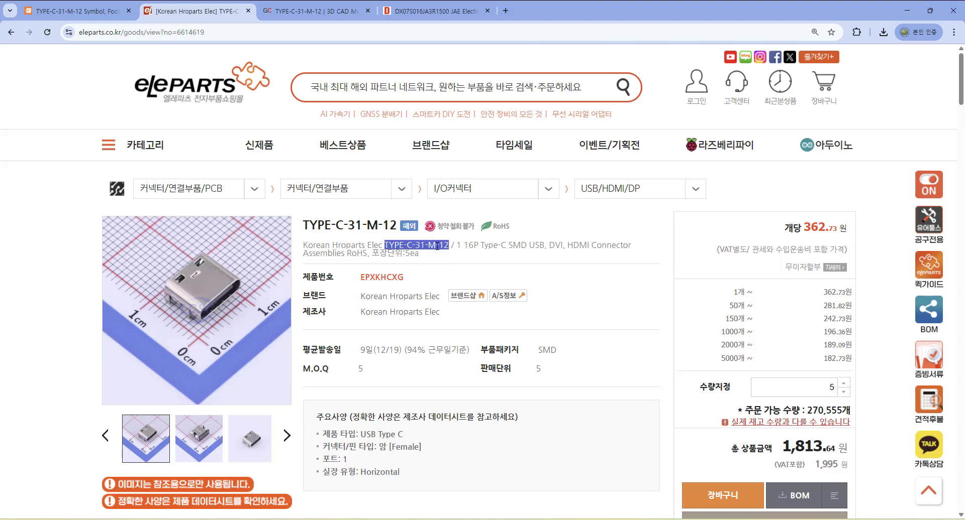
{"action": "right_click", "coordinate": [434, 247]}
{"action": "left_click", "coordinate": [447, 260]}
Return to Proteus, search the package library for TYPE-C-31-M-12, and cancel the package picker.
{"action": "left_click", "coordinate": [347, 519]}
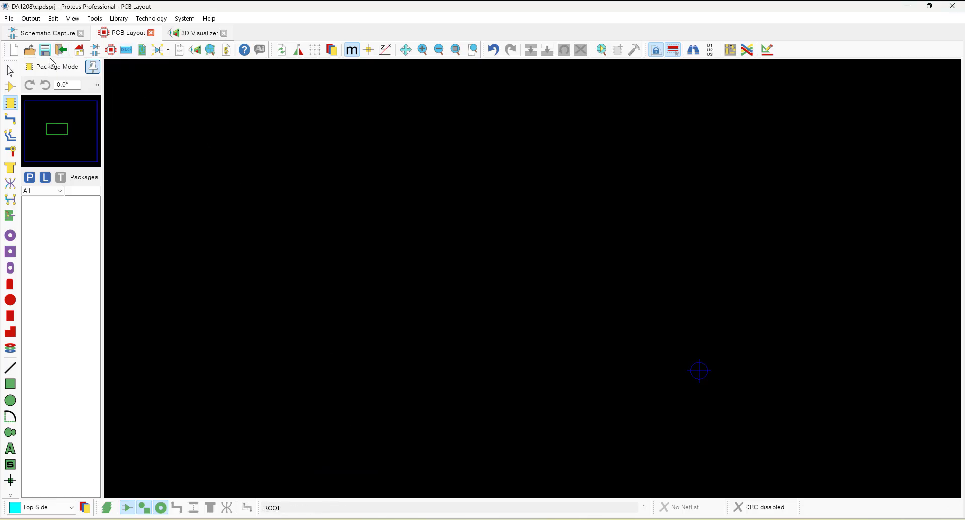
{"action": "left_click", "coordinate": [33, 184]}
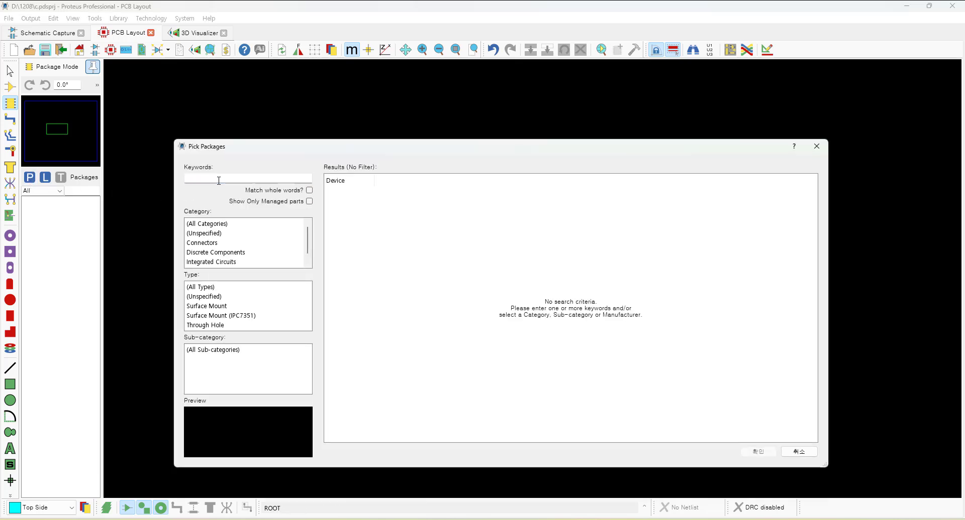
{"action": "key", "text": "ctrl+v"}
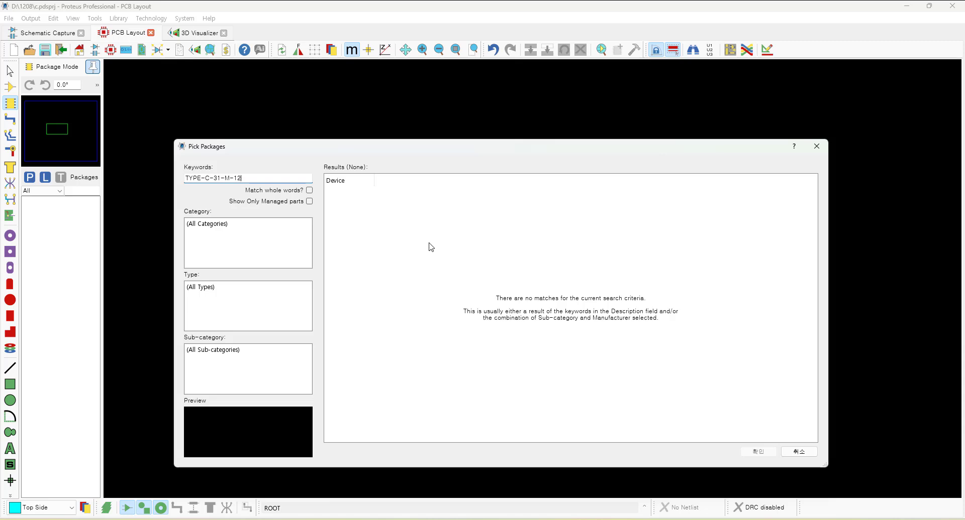
{"action": "left_click", "coordinate": [798, 452]}
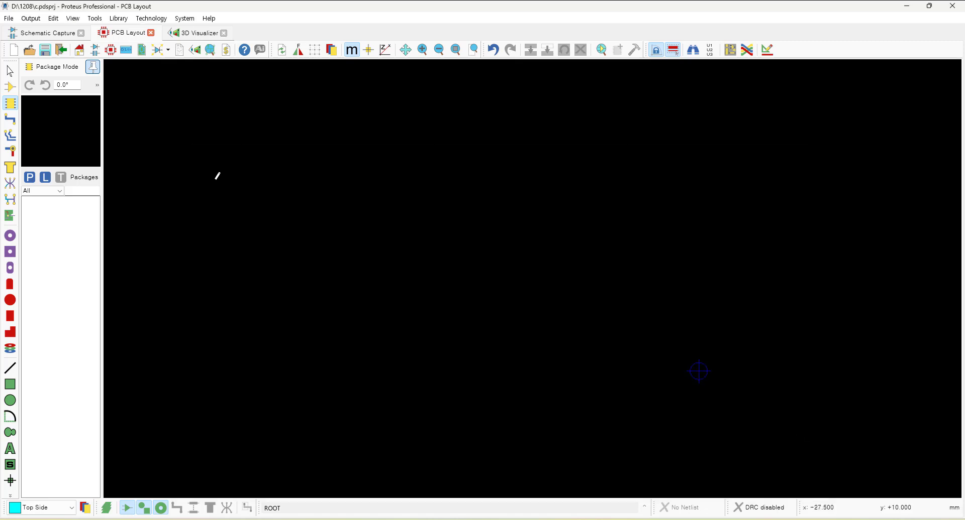
In Schematic Capture, search the device library for TYPE-C-31-M-12 and show the SnapEDA results.
{"action": "left_click", "coordinate": [50, 34]}
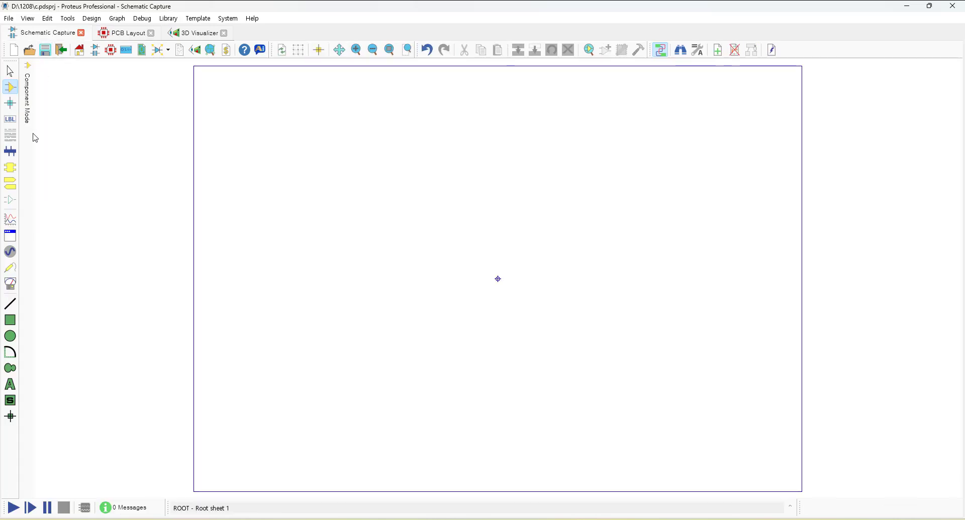
{"action": "mouse_move", "coordinate": [33, 141]}
{"action": "left_click", "coordinate": [30, 157]}
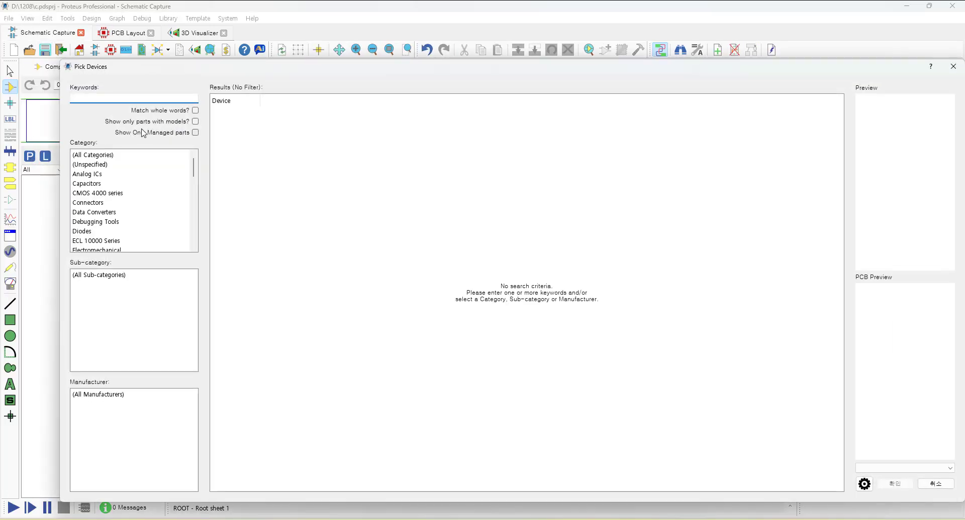
{"action": "key", "text": "ctrl+v"}
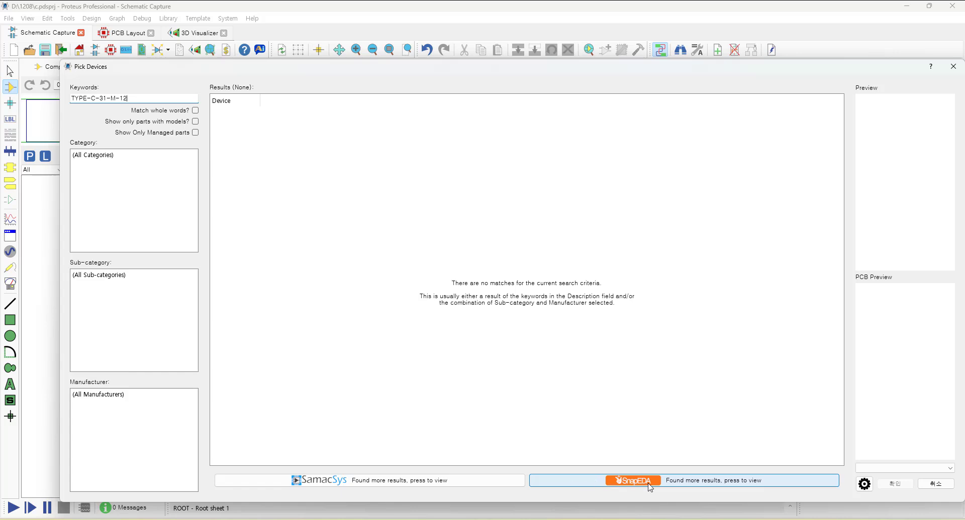
{"action": "left_click", "coordinate": [664, 484]}
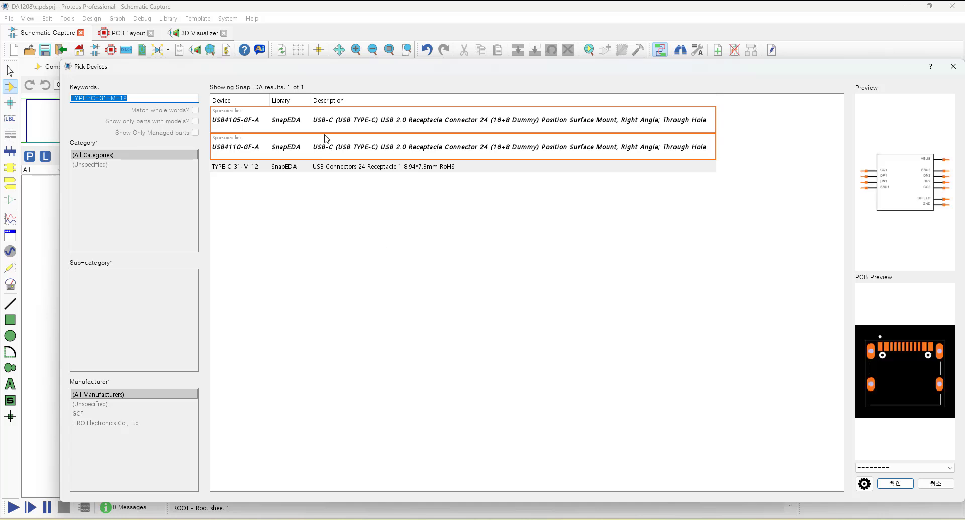
Compare the previews of the USB4105-GF-A and USB4110-GF-A results, then cancel the device picker.
{"action": "left_click", "coordinate": [327, 125]}
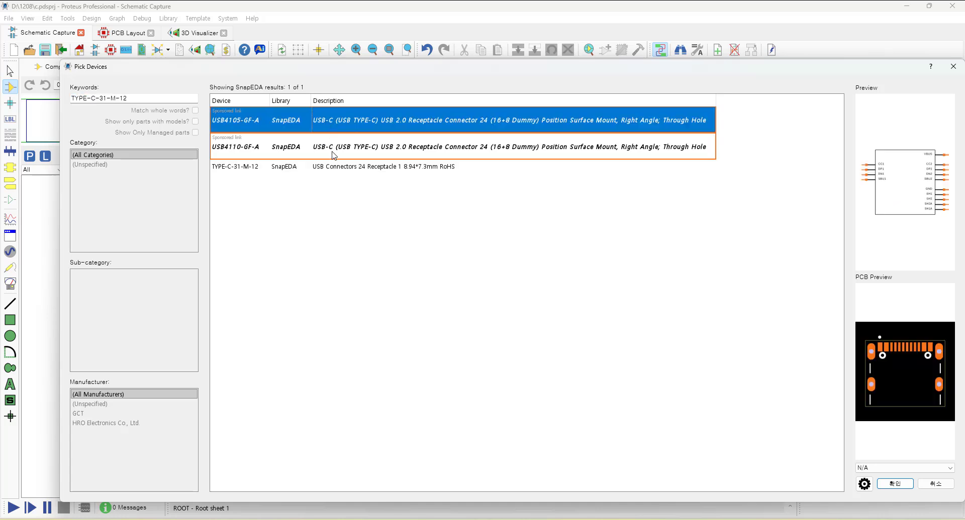
{"action": "left_click", "coordinate": [334, 154]}
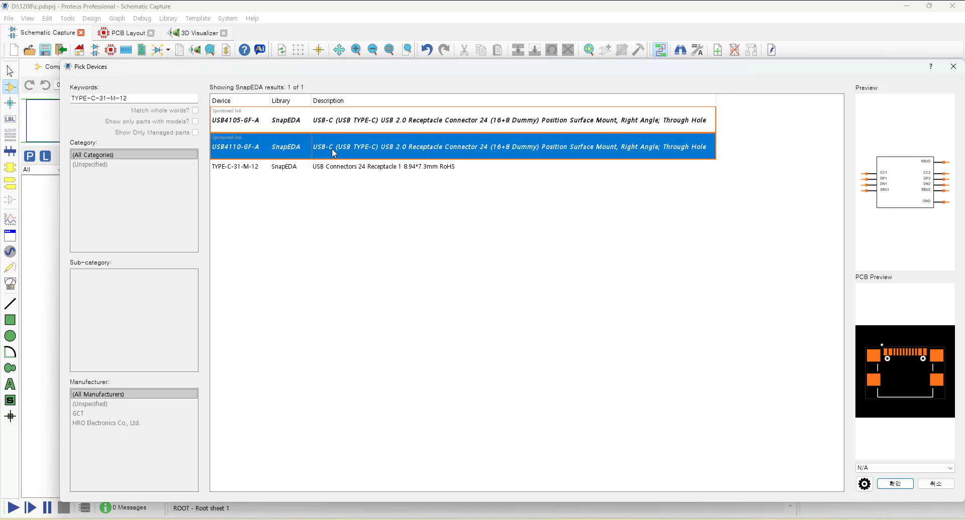
{"action": "left_click", "coordinate": [335, 123]}
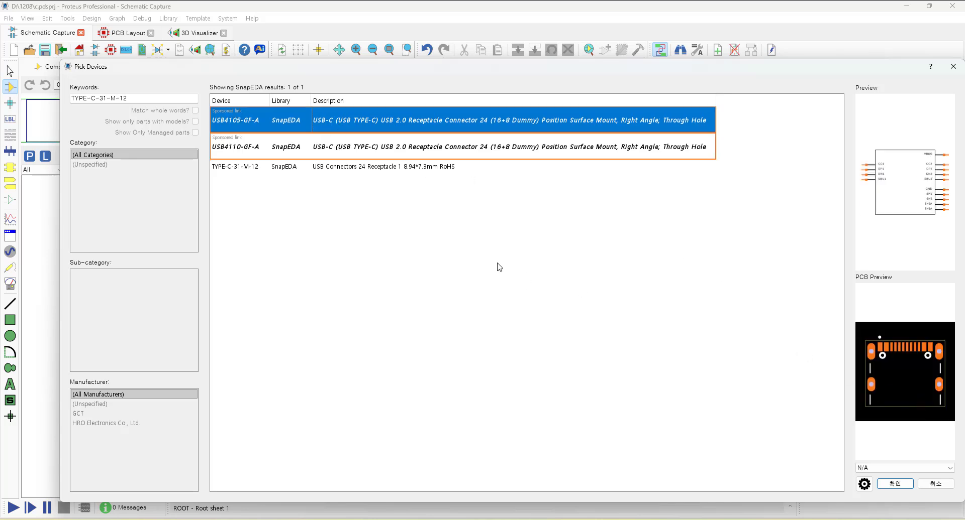
{"action": "left_click", "coordinate": [289, 151]}
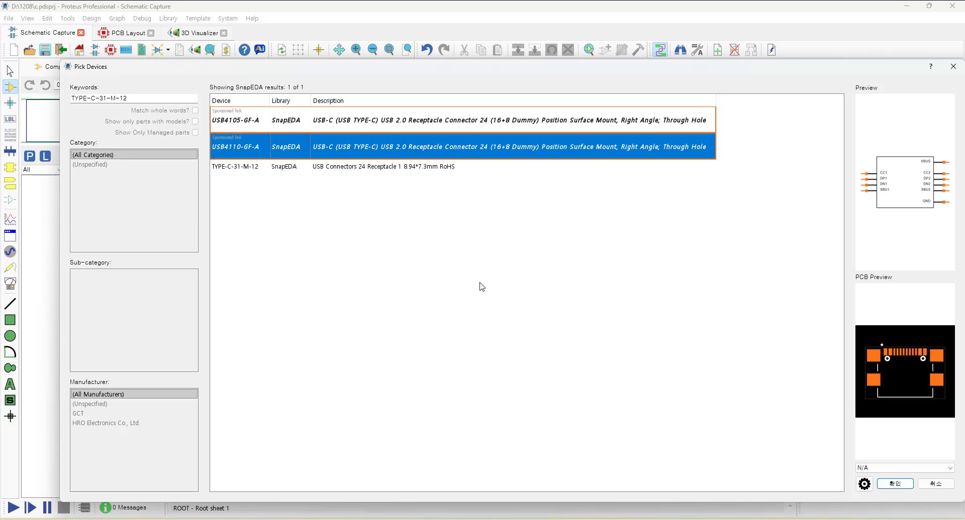
{"action": "left_click", "coordinate": [935, 484]}
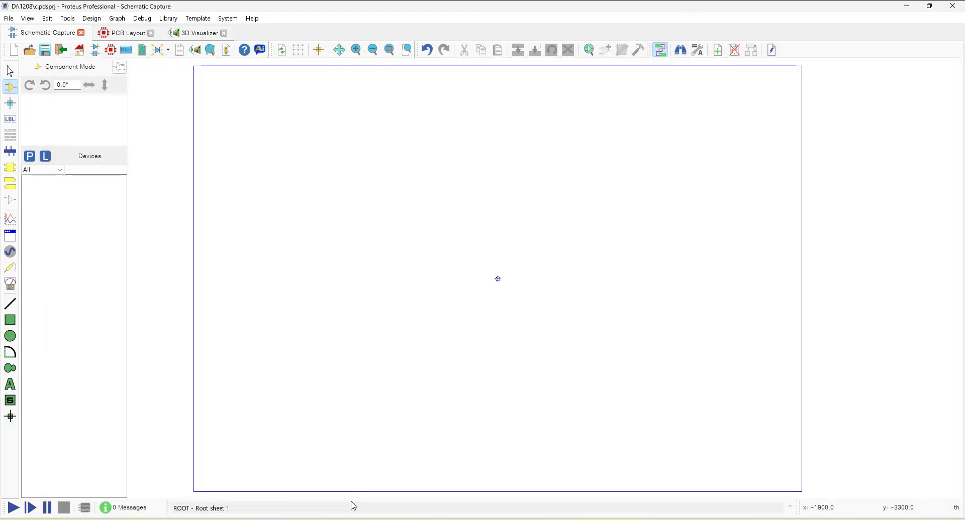
Switch to the browser's SnapEDA tab, search for TYPE-C-31-M-12, and open the HRO TYPE-C-31-M-12 part page.
{"action": "left_click", "coordinate": [343, 519]}
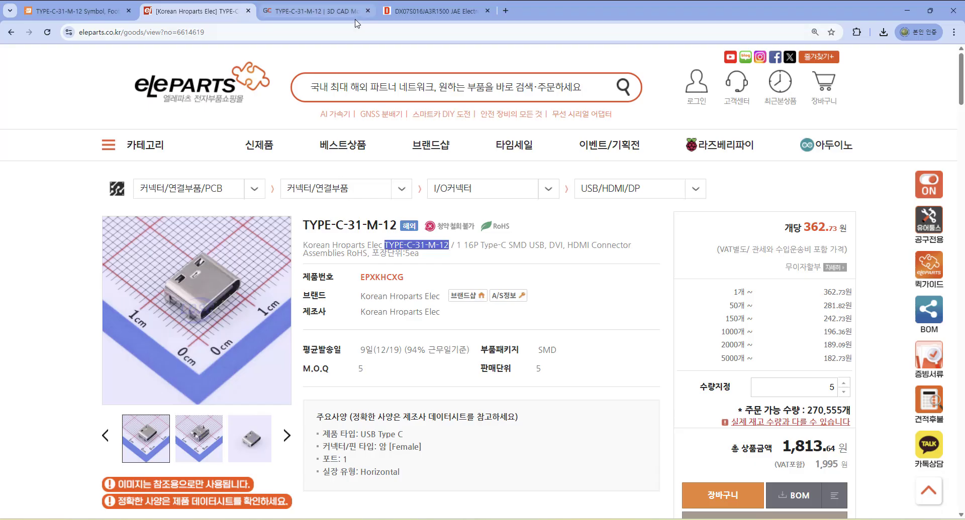
{"action": "left_click", "coordinate": [75, 11]}
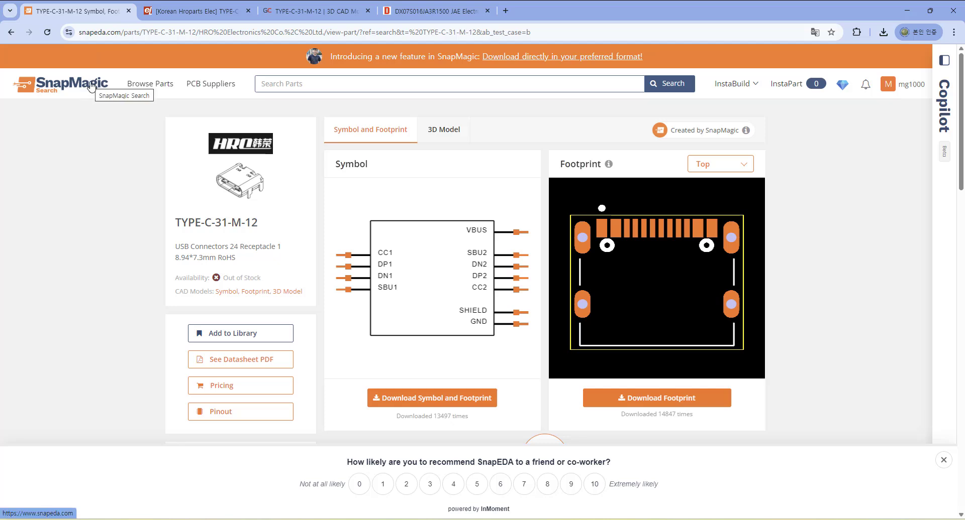
{"action": "left_click", "coordinate": [332, 86]}
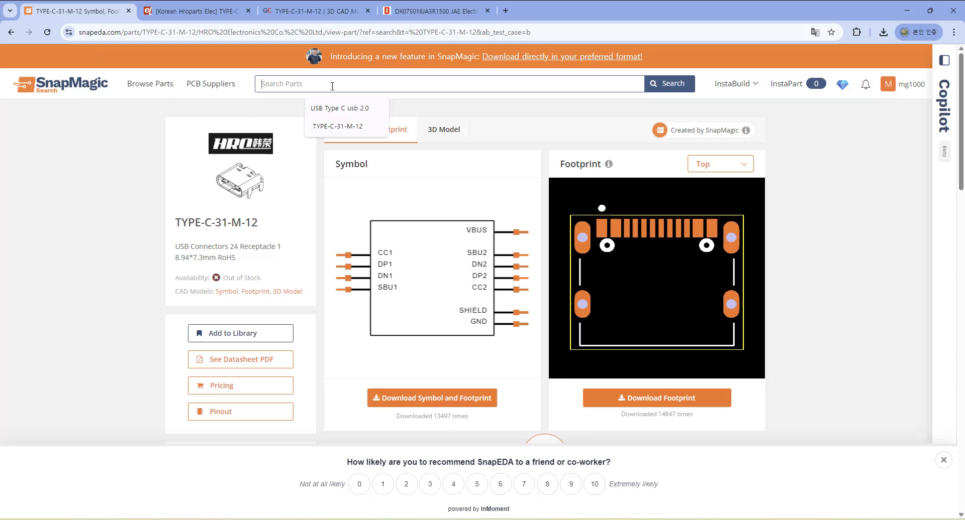
{"action": "type", "text": "TYPE-C-31-M-12"}
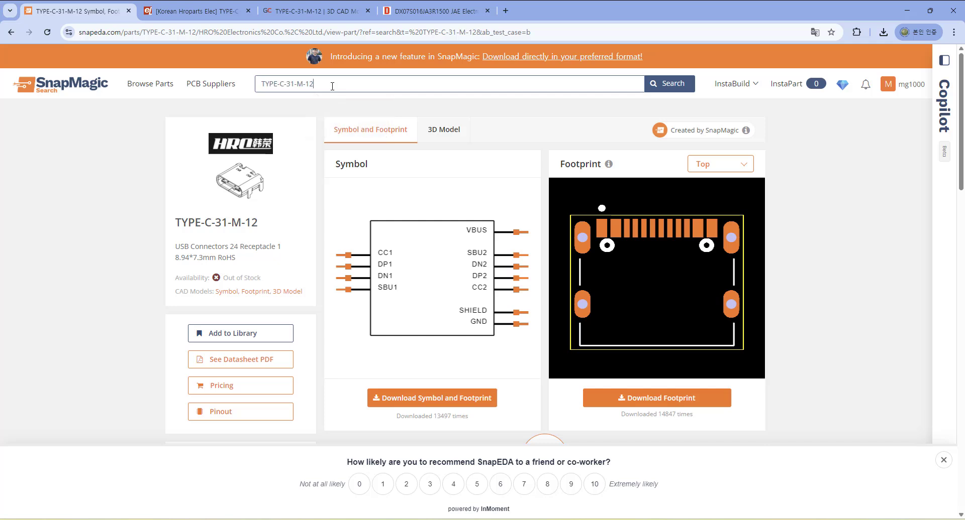
{"action": "key", "text": "Return"}
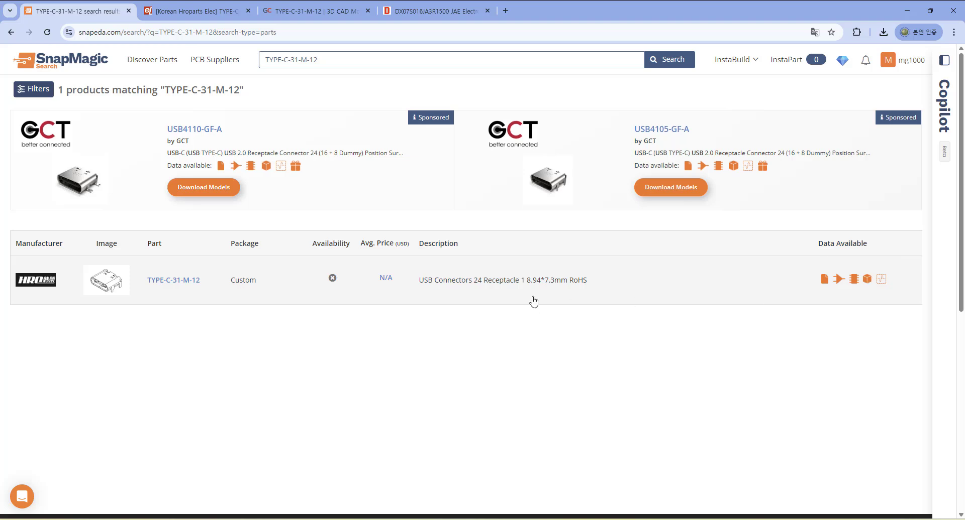
{"action": "left_click", "coordinate": [191, 287]}
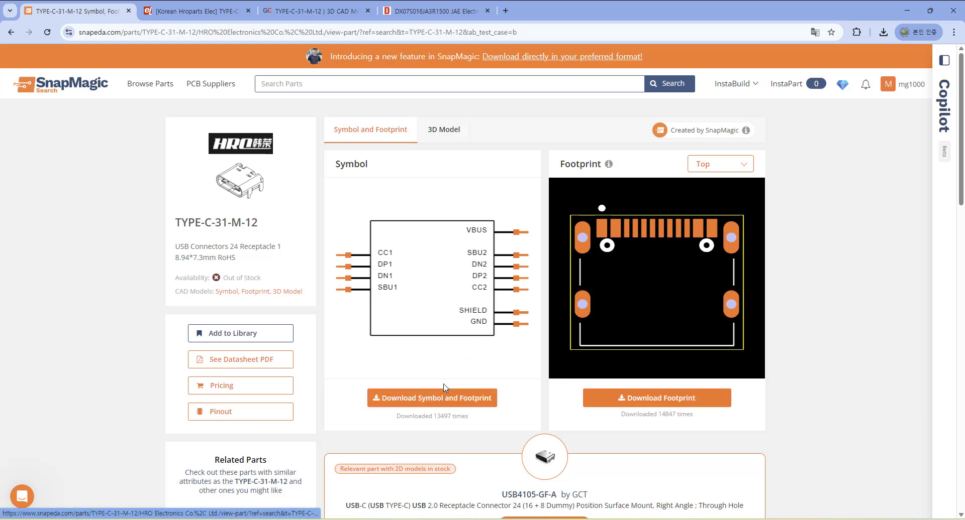
Inspect the part's 3D model preview, then return to the symbol and footprint view.
{"action": "left_click", "coordinate": [444, 132]}
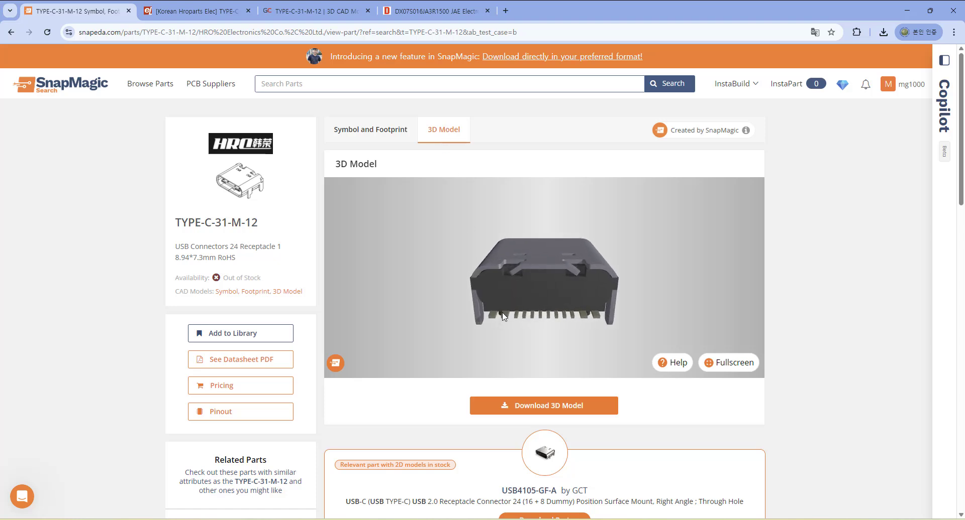
{"action": "left_click_drag", "start_coordinate": [463, 296], "coordinate": [537, 321]}
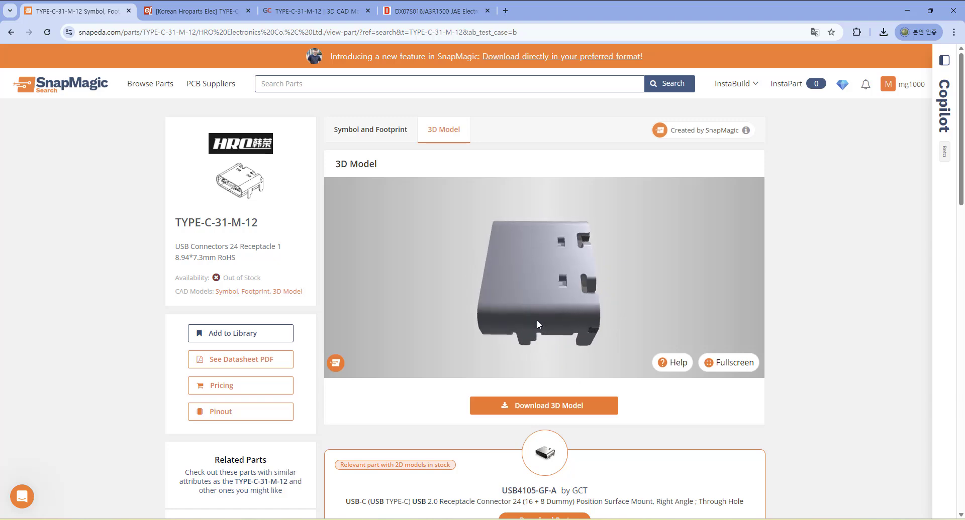
{"action": "left_click", "coordinate": [385, 132]}
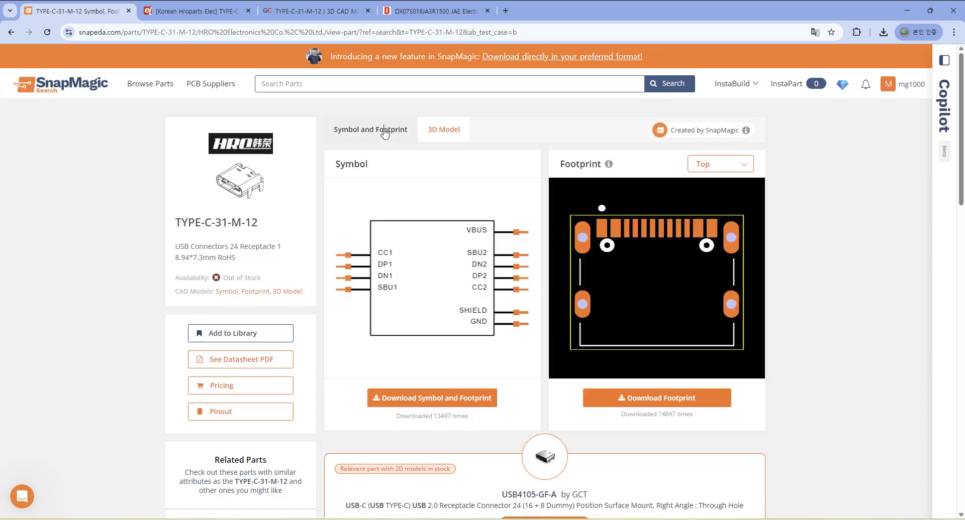
Download the symbol and footprint in the Proteus 8.9 and later format and close the download popup.
{"action": "left_click", "coordinate": [449, 398]}
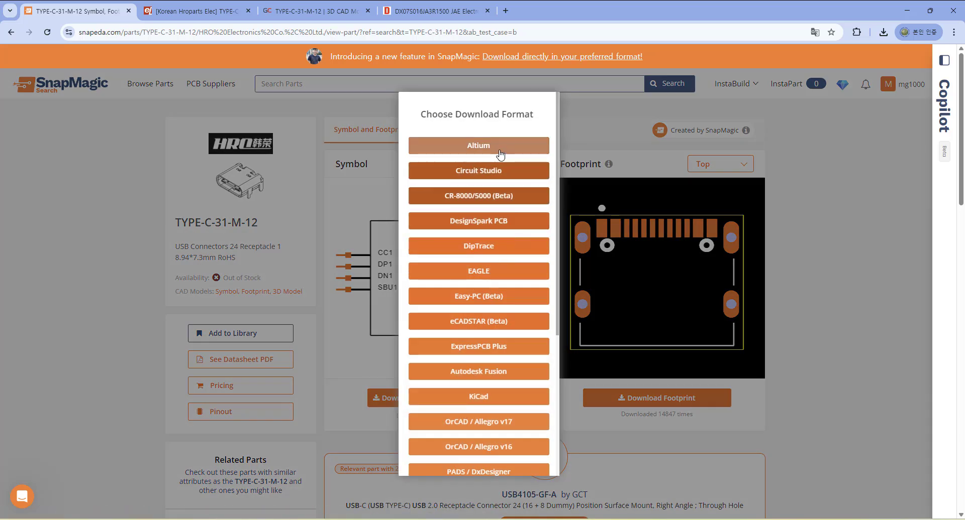
{"action": "scroll", "coordinate": [513, 183], "scroll_direction": "down", "scroll_amount": 2}
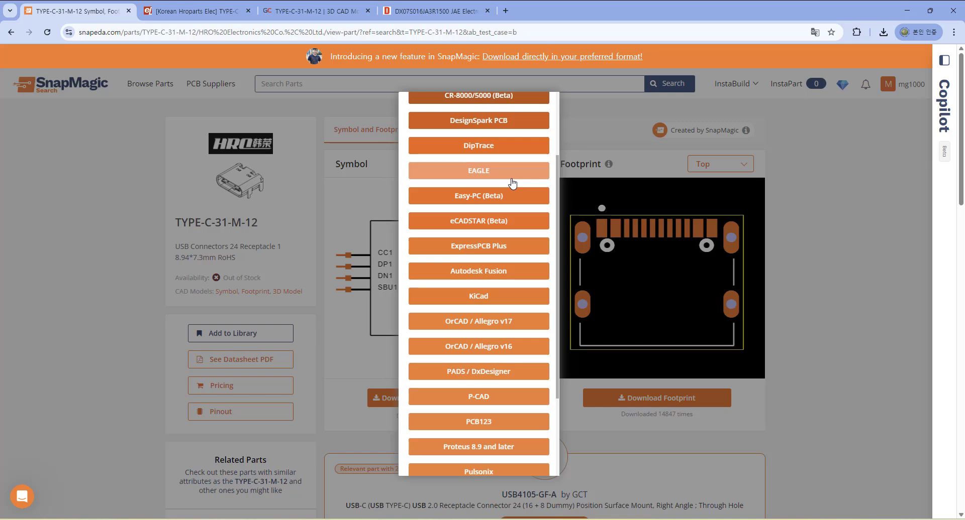
{"action": "scroll", "coordinate": [511, 184], "scroll_direction": "down", "scroll_amount": 2}
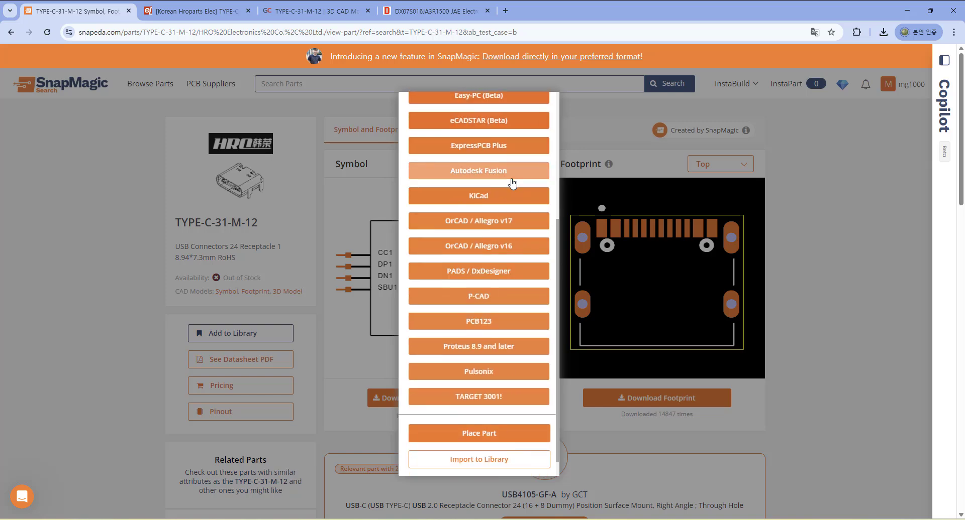
{"action": "left_click", "coordinate": [516, 348]}
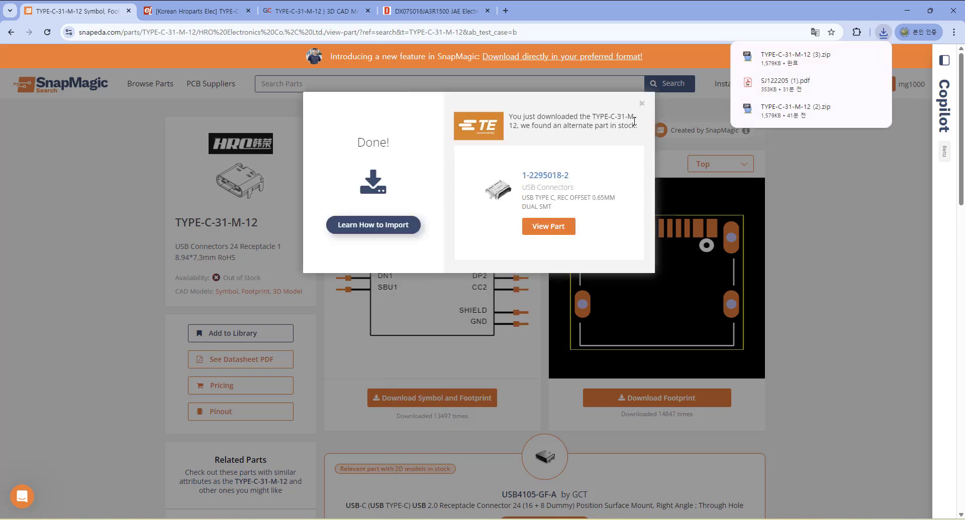
{"action": "left_click", "coordinate": [641, 105]}
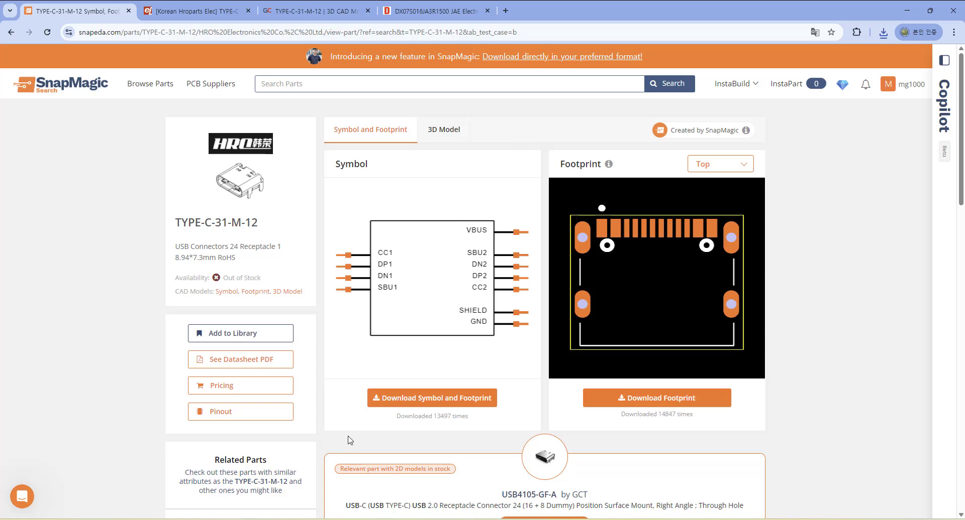
Return to Proteus and, in PCB Layout, import parts from the downloaded TYPE-C-31-M-12.pdif file.
{"action": "left_click", "coordinate": [347, 501]}
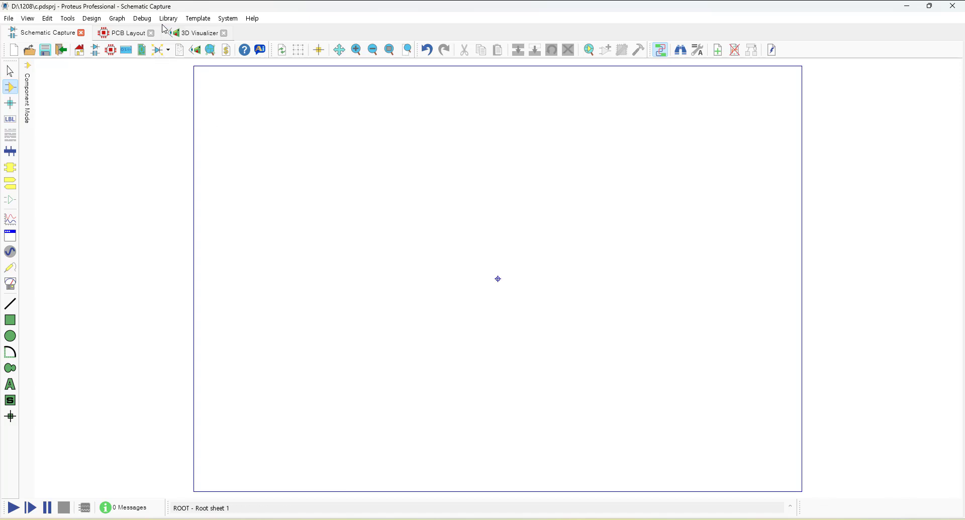
{"action": "left_click", "coordinate": [143, 38]}
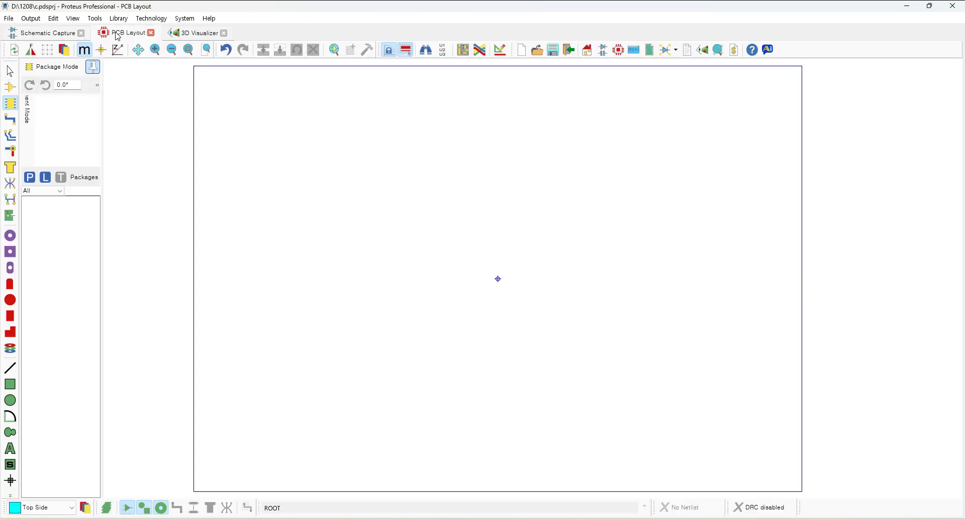
{"action": "left_click", "coordinate": [45, 35]}
{"action": "left_click", "coordinate": [171, 19]}
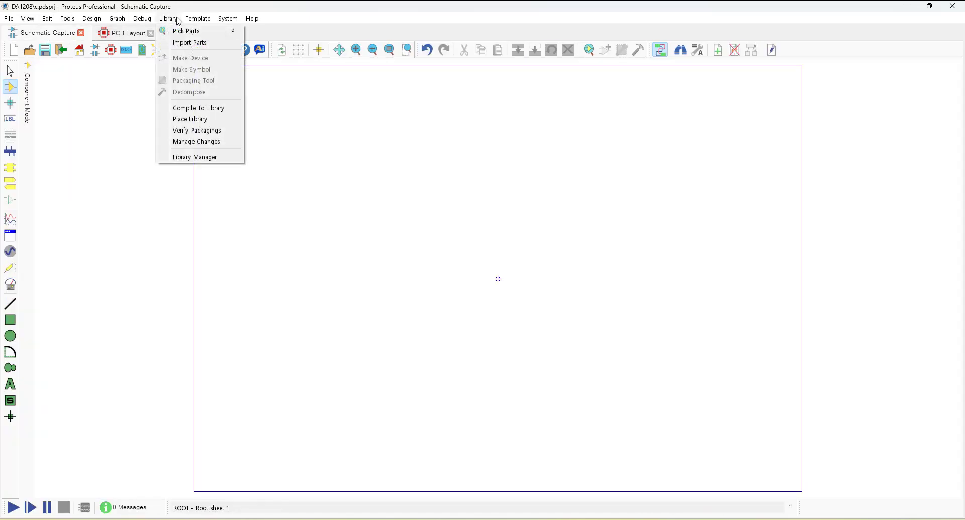
{"action": "left_click", "coordinate": [120, 97]}
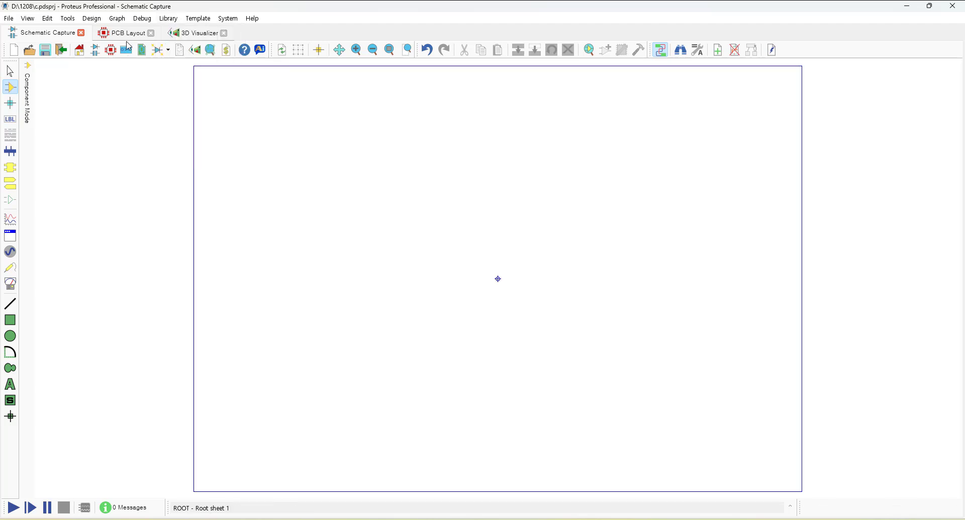
{"action": "left_click", "coordinate": [129, 34]}
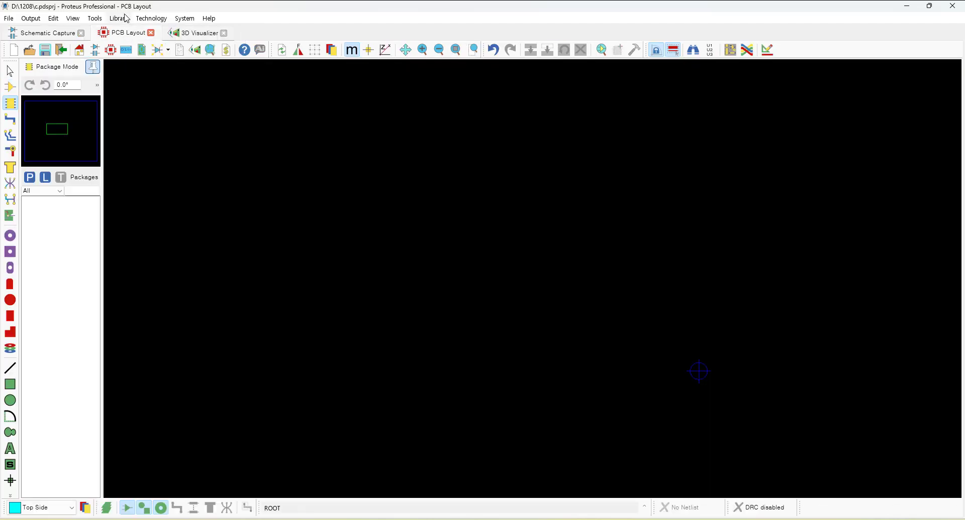
{"action": "left_click", "coordinate": [126, 18]}
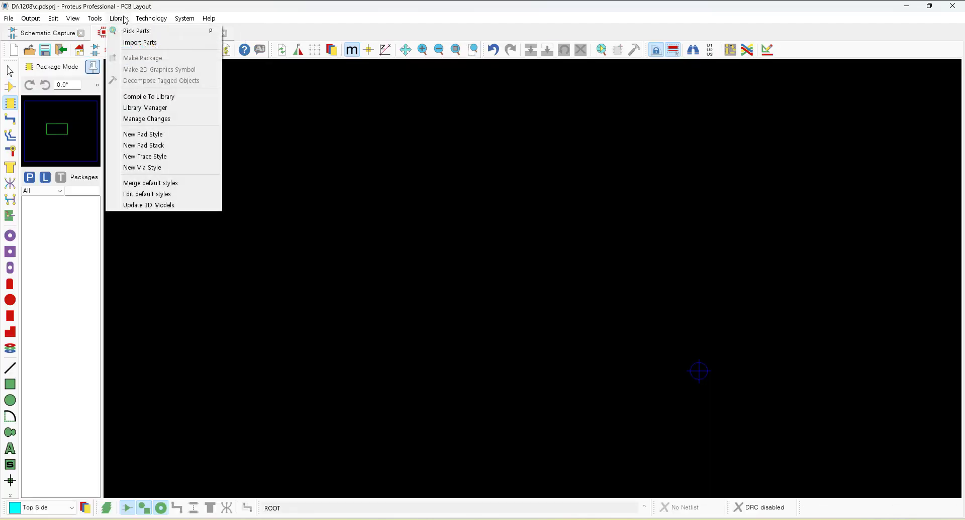
{"action": "left_click", "coordinate": [182, 44]}
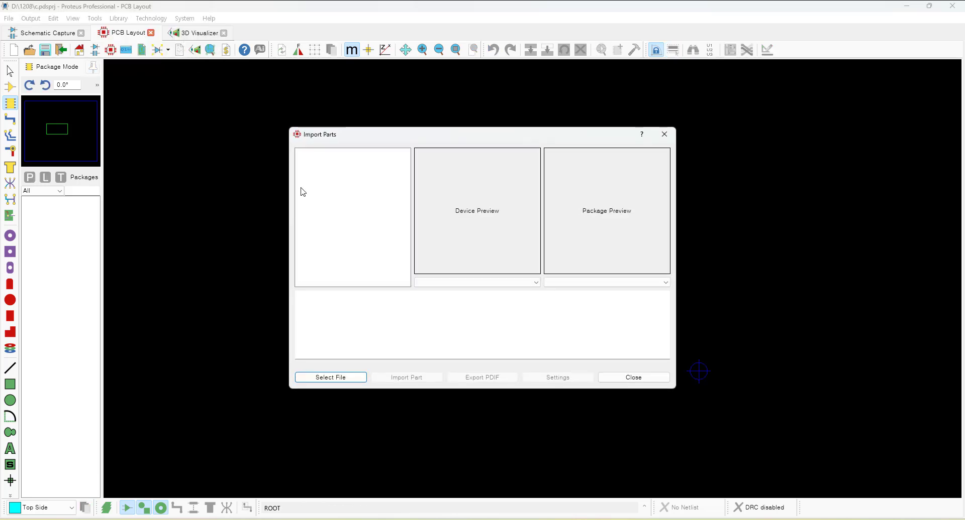
{"action": "left_click", "coordinate": [346, 378]}
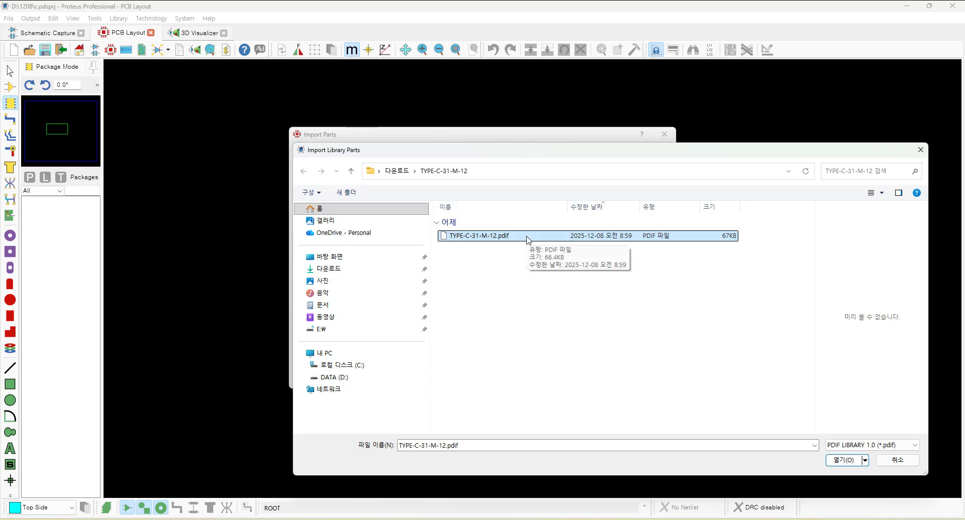
{"action": "left_click", "coordinate": [843, 460]}
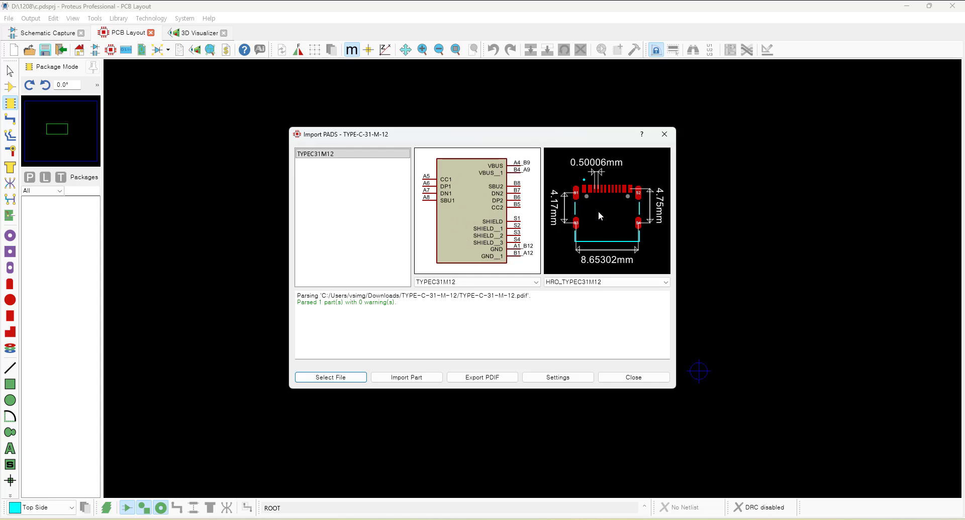
Import the part, edit the new package name, and proceed to the 3D model settings.
{"action": "left_click", "coordinate": [407, 377]}
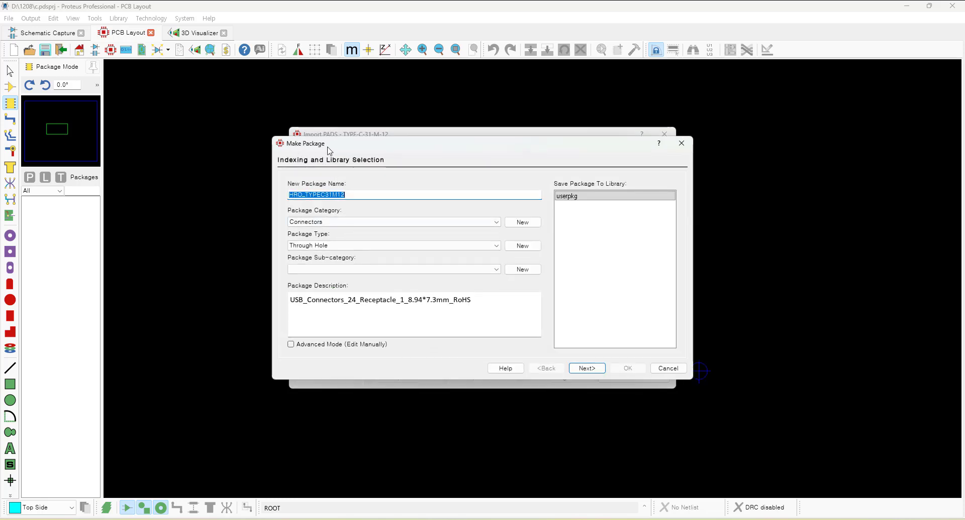
{"action": "left_click", "coordinate": [365, 194]}
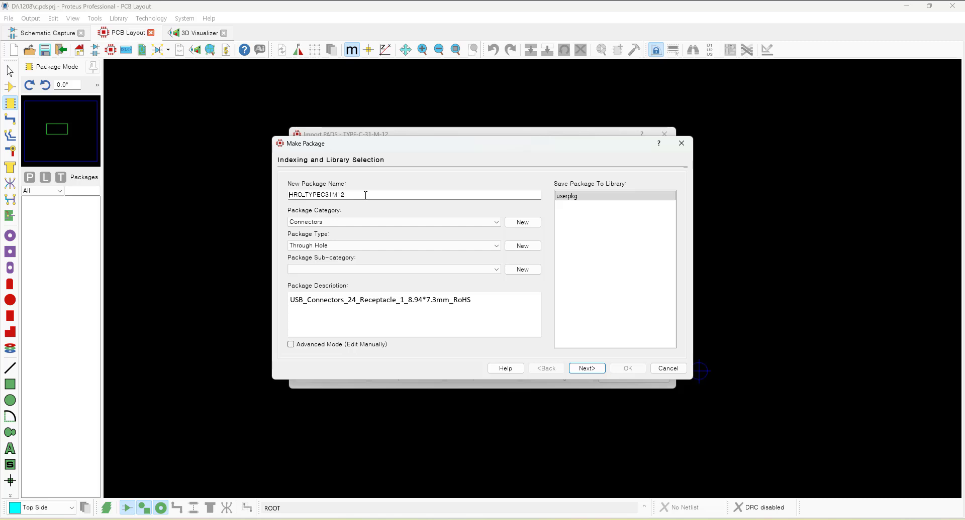
{"action": "key", "text": "Delete"}
{"action": "key", "text": "Delete"}
{"action": "key", "text": "Delete"}
{"action": "key", "text": "Delete"}
{"action": "left_click", "coordinate": [586, 369]}
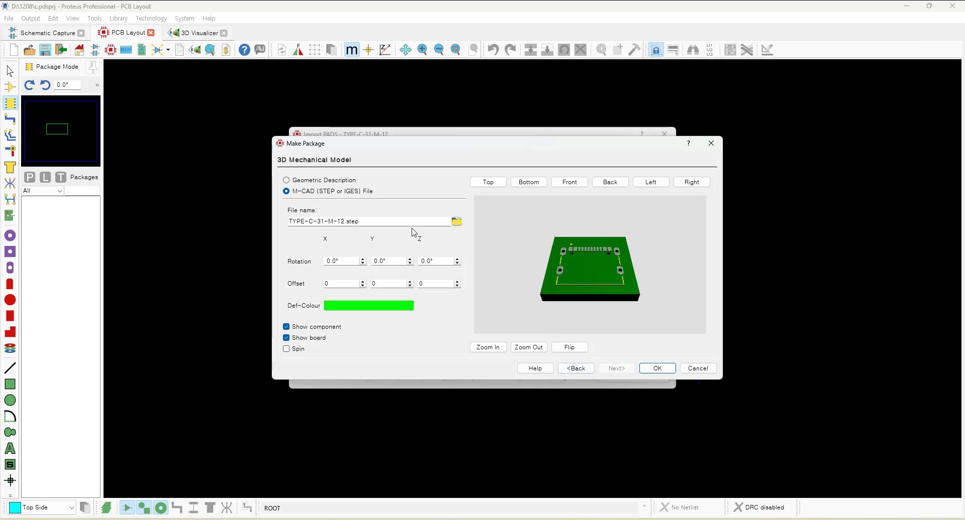
Assign the TYPE-C-31-M-12.step file as the package's 3D mechanical model.
{"action": "left_click", "coordinate": [457, 223]}
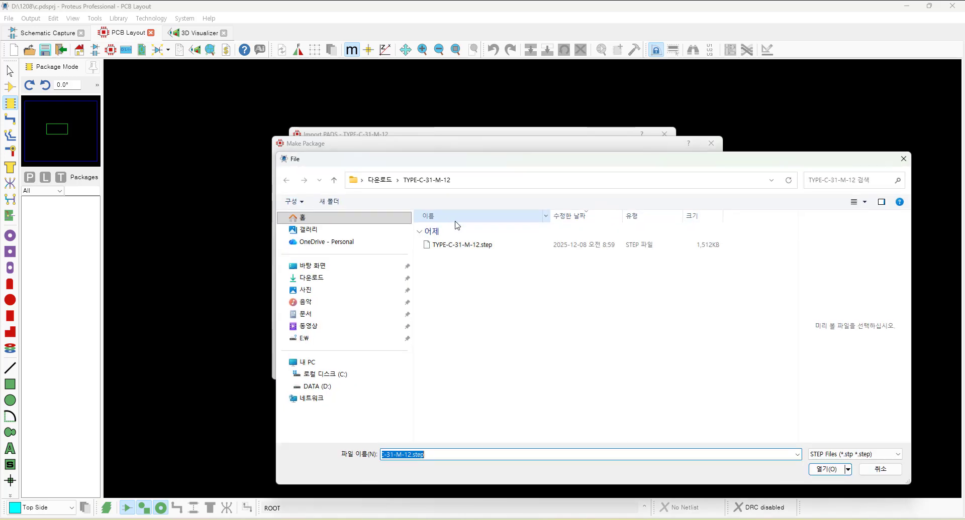
{"action": "left_click", "coordinate": [476, 246]}
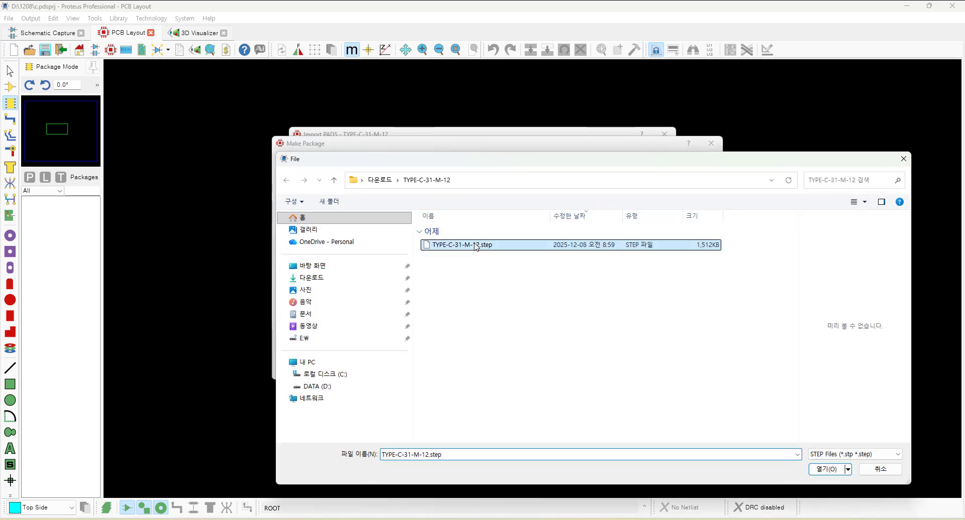
{"action": "left_click", "coordinate": [827, 474]}
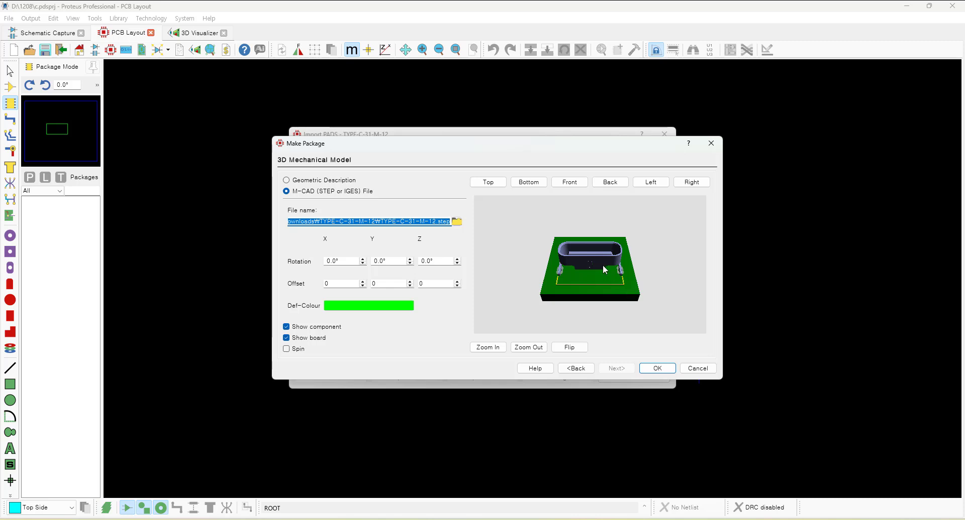
Rotate the 3D model 90° about the X axis, check it from the top, and finish the package.
{"action": "left_click_drag", "start_coordinate": [581, 247], "coordinate": [593, 267]}
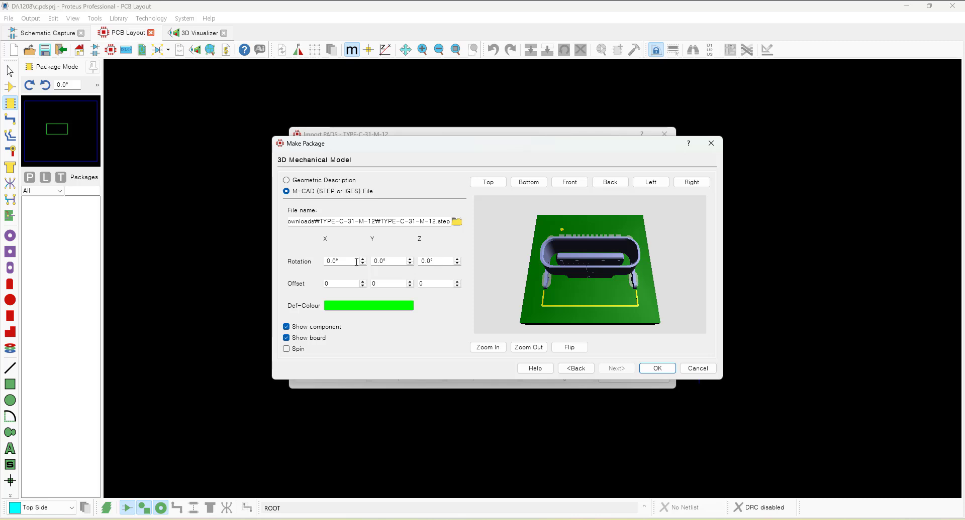
{"action": "left_click_drag", "start_coordinate": [343, 262], "coordinate": [288, 261]}
{"action": "type", "text": "90"}
{"action": "left_click", "coordinate": [485, 256]}
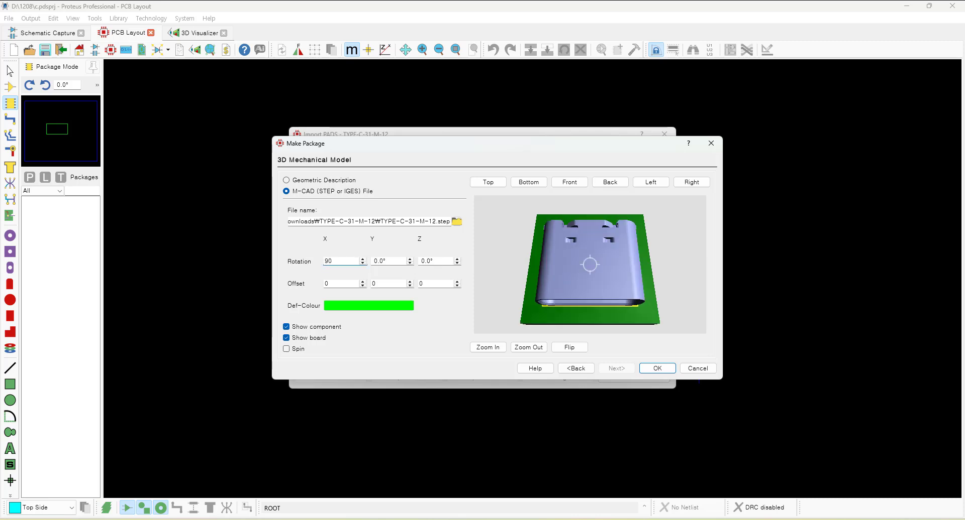
{"action": "scroll", "coordinate": [590, 264], "scroll_direction": "up", "scroll_amount": 6}
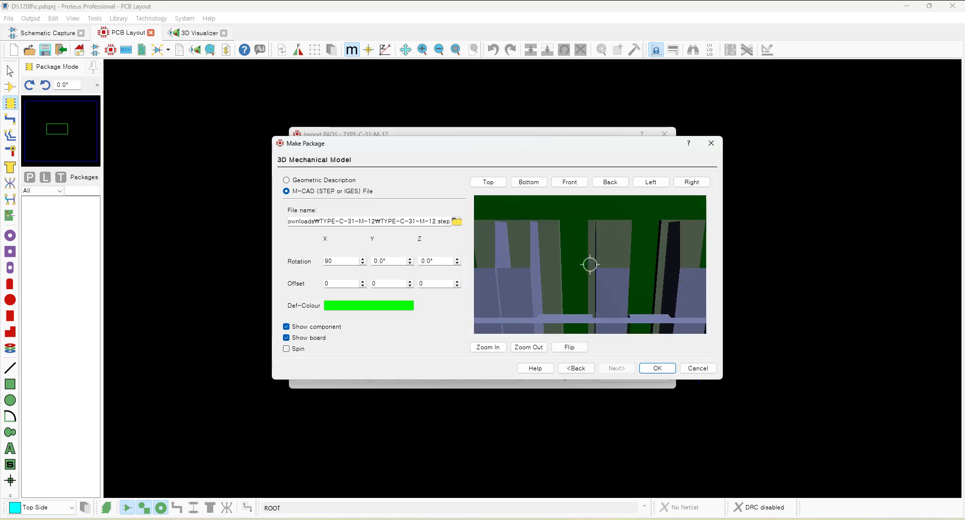
{"action": "scroll", "coordinate": [590, 264], "scroll_direction": "up", "scroll_amount": 4}
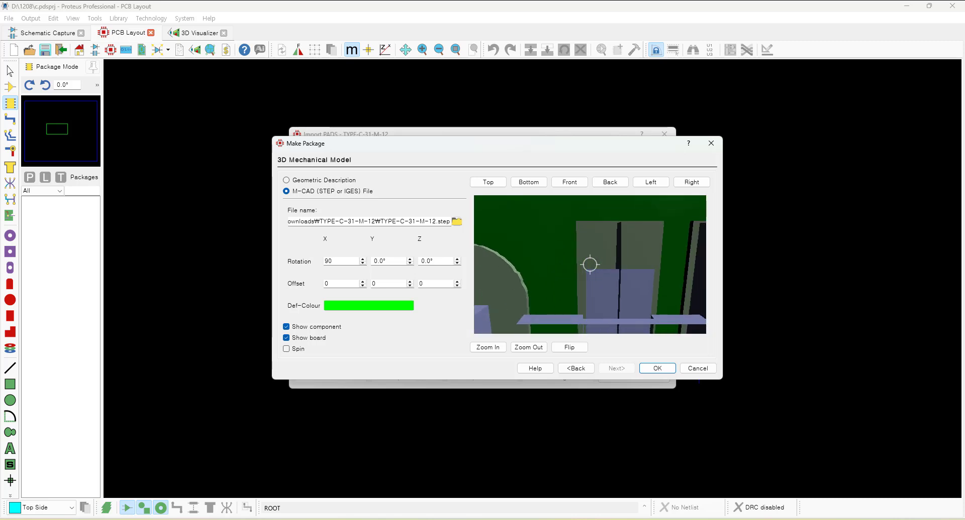
{"action": "left_click", "coordinate": [488, 182]}
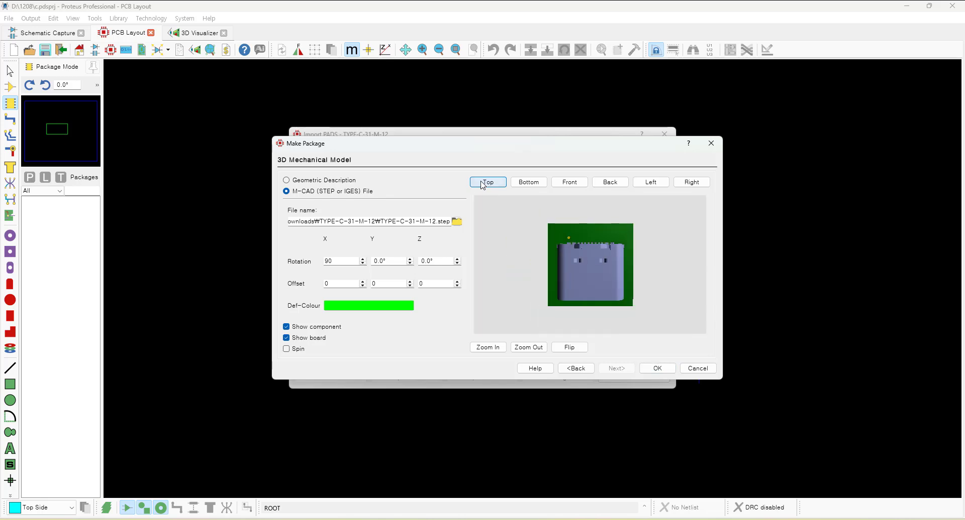
{"action": "left_click", "coordinate": [660, 369]}
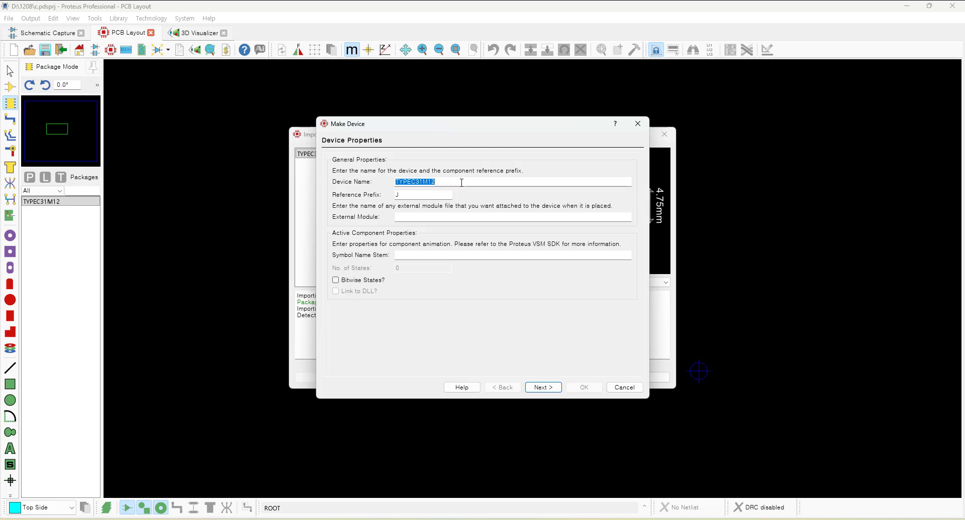
Finish the Make Device wizard for TYPEC31M12 with prefix J and category Connectors, then close the import dialog.
{"action": "left_click", "coordinate": [541, 389]}
{"action": "left_click", "coordinate": [540, 390]}
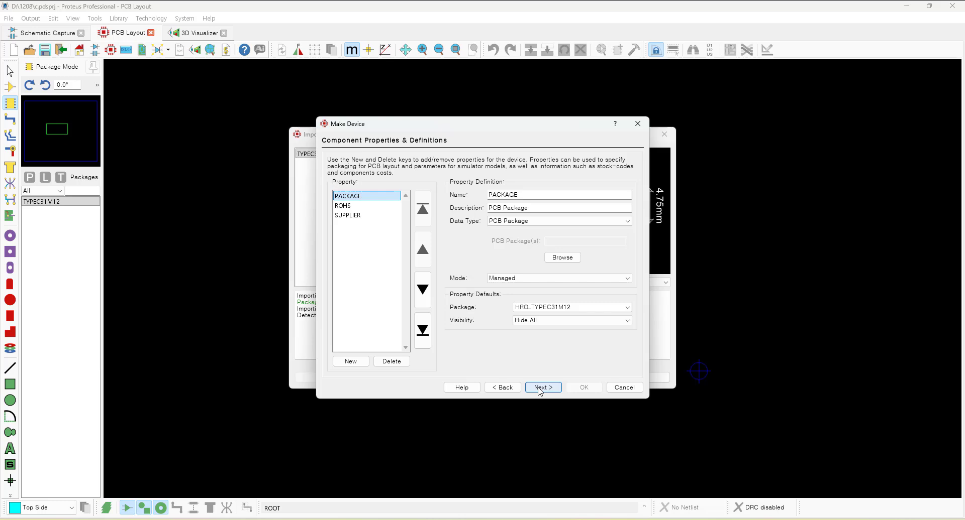
{"action": "left_click", "coordinate": [540, 390]}
{"action": "left_click", "coordinate": [540, 390]}
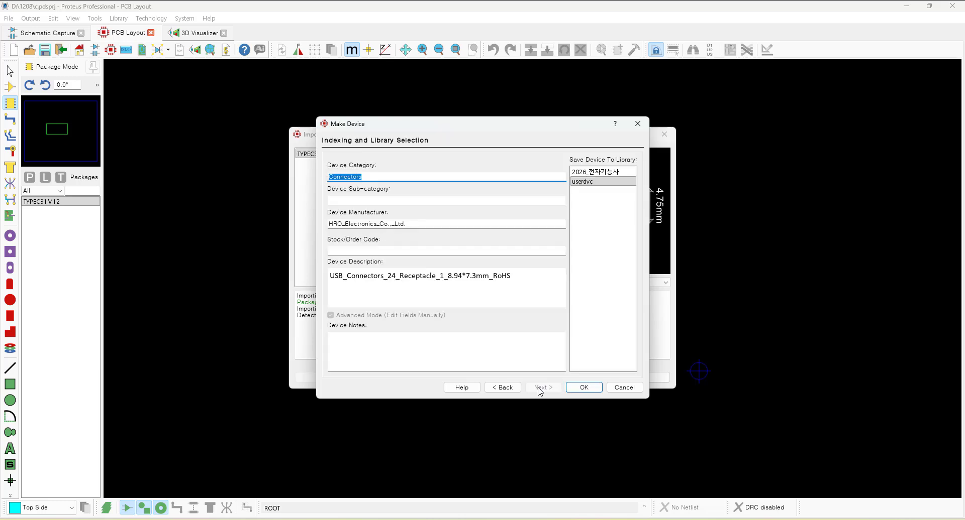
{"action": "left_click", "coordinate": [583, 388]}
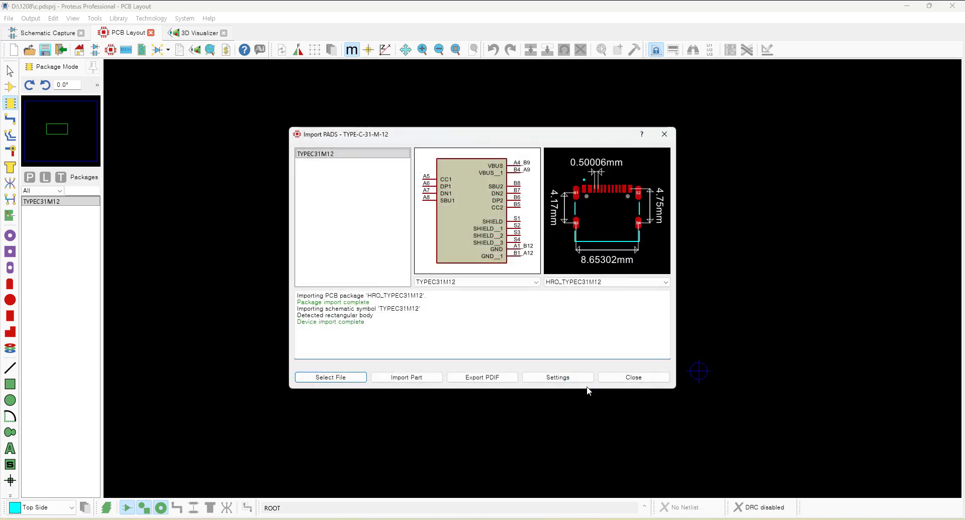
{"action": "left_click", "coordinate": [632, 378]}
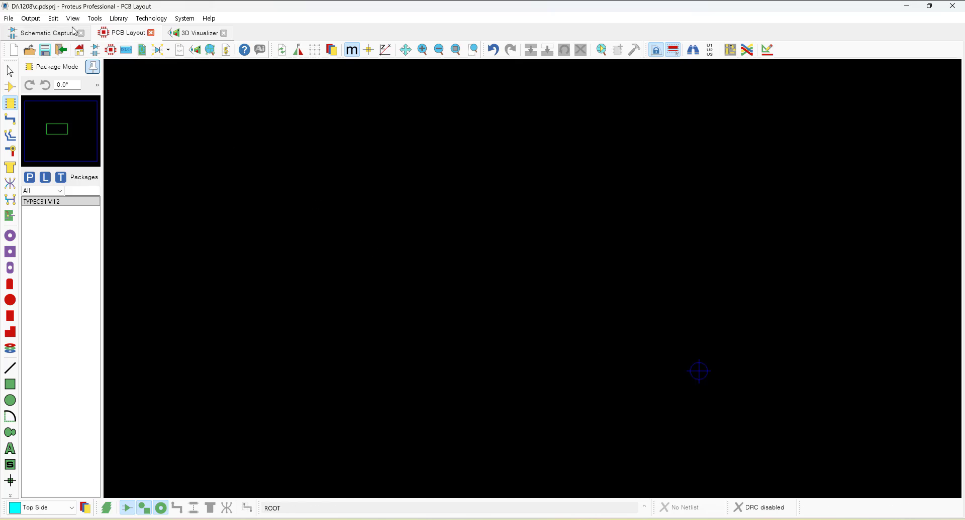
In Schematic Capture, place the TYPEC31M12 device on the sheet.
{"action": "left_click", "coordinate": [50, 32]}
{"action": "left_click", "coordinate": [22, 120]}
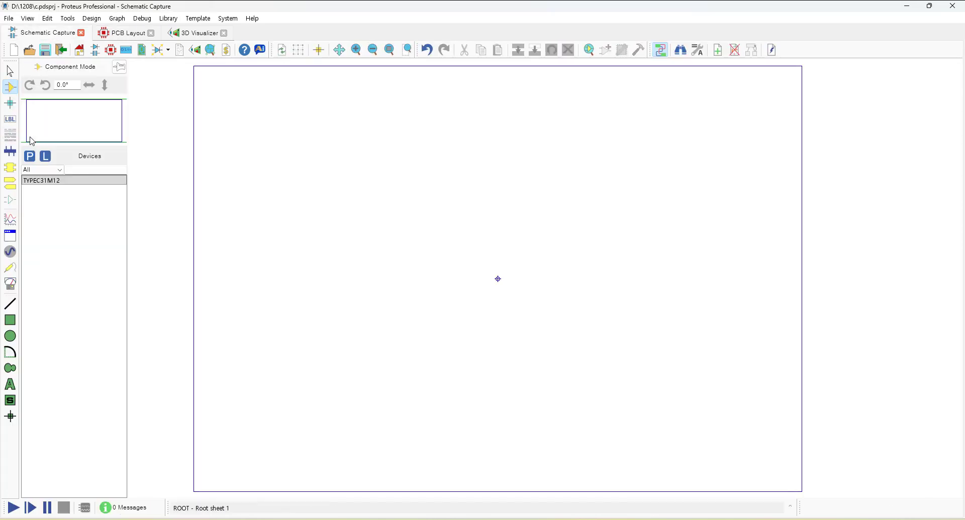
{"action": "left_click", "coordinate": [30, 180]}
{"action": "left_click", "coordinate": [432, 222]}
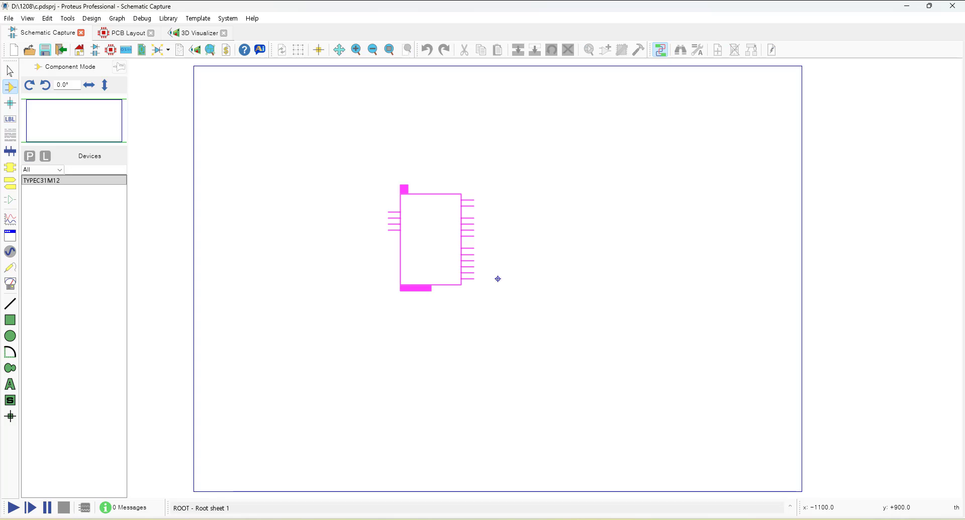
{"action": "left_click", "coordinate": [432, 222]}
Change the placed connector's PCB Package to TYPEC31M12 by removing the HRO_ prefix.
{"action": "left_click", "coordinate": [129, 33]}
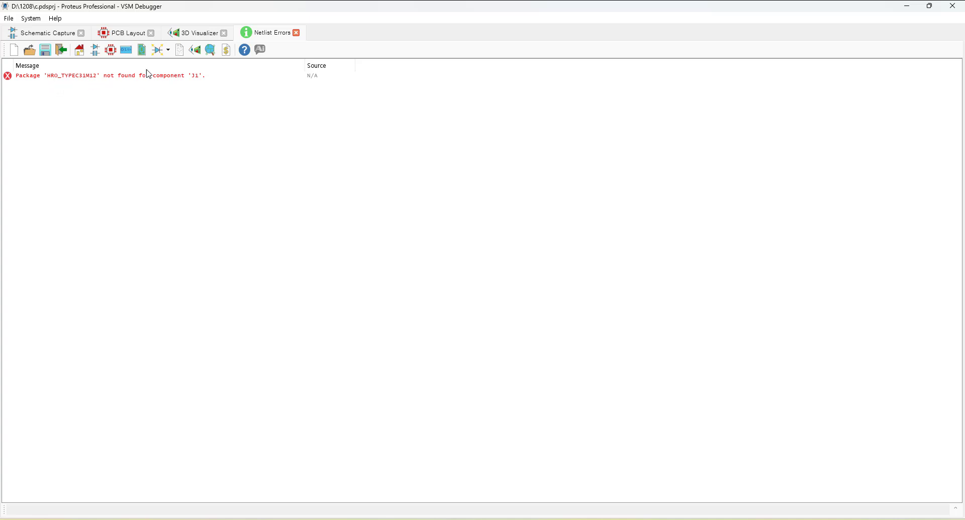
{"action": "left_click", "coordinate": [48, 35]}
{"action": "double_click", "coordinate": [422, 252]}
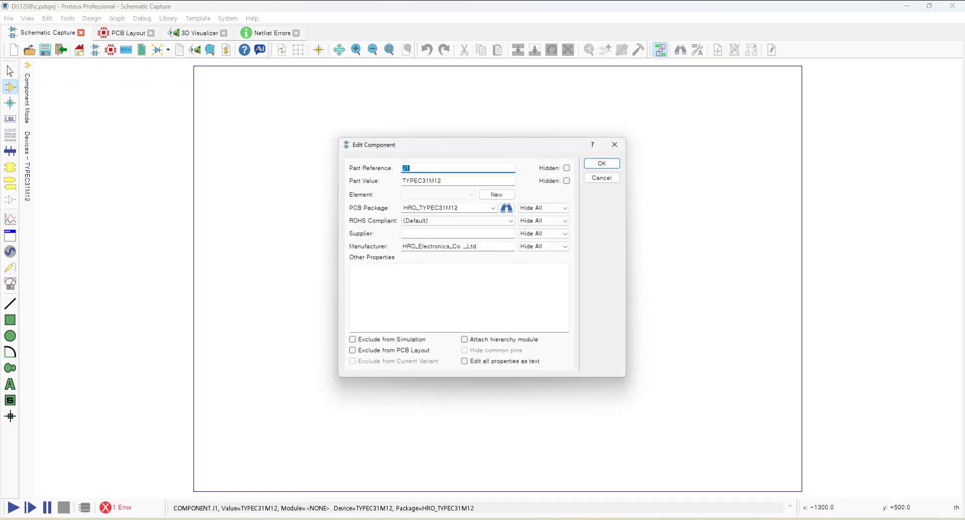
{"action": "left_click_drag", "start_coordinate": [419, 208], "coordinate": [402, 207]}
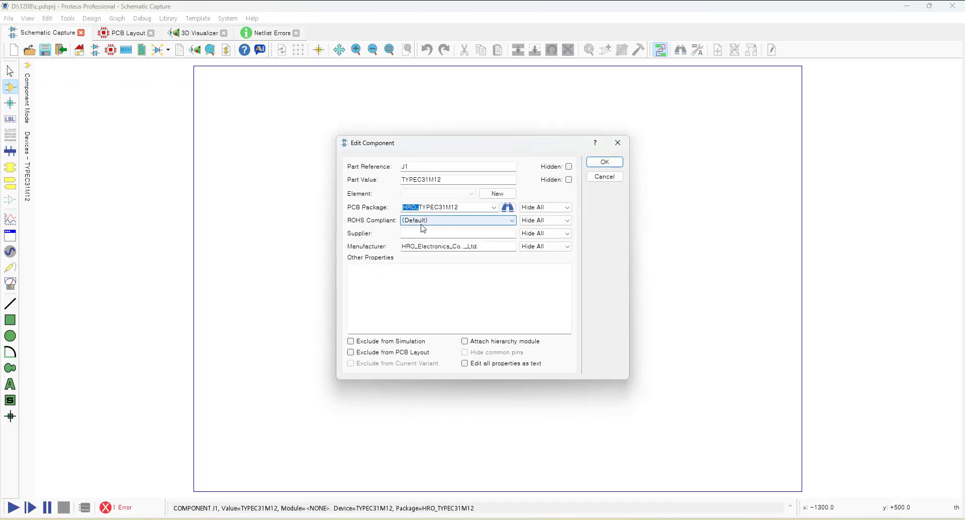
{"action": "key", "text": "BackSpace"}
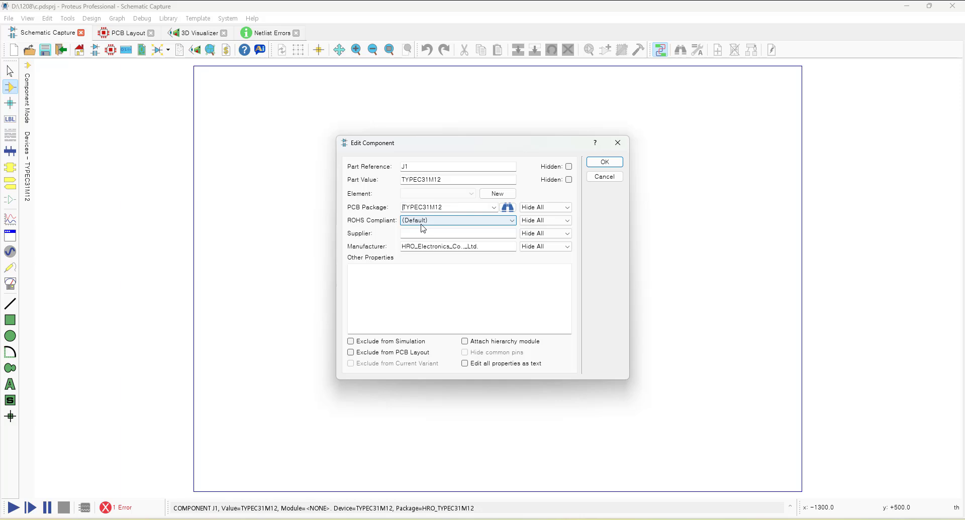
{"action": "left_click", "coordinate": [619, 166]}
Place the TYPEC31M12 footprint in the PCB Layout.
{"action": "left_click", "coordinate": [124, 35]}
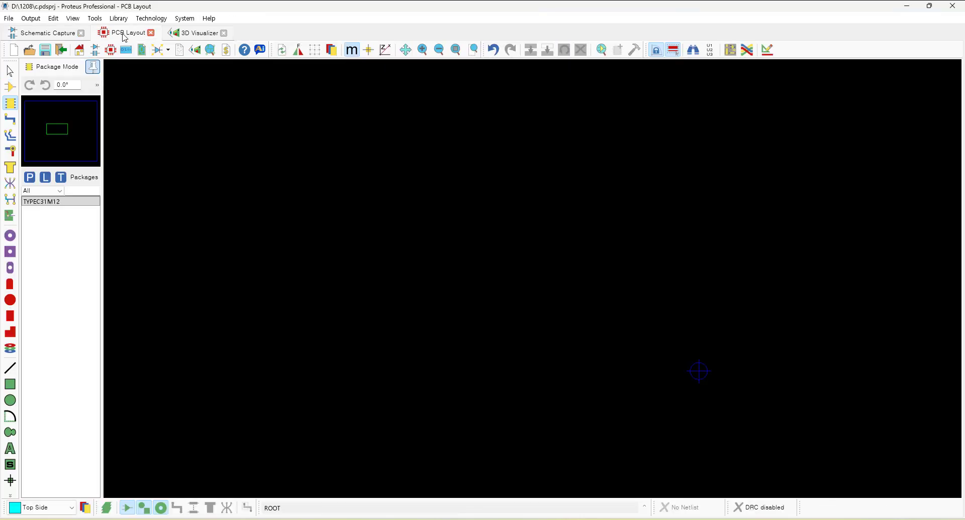
{"action": "left_click", "coordinate": [563, 296]}
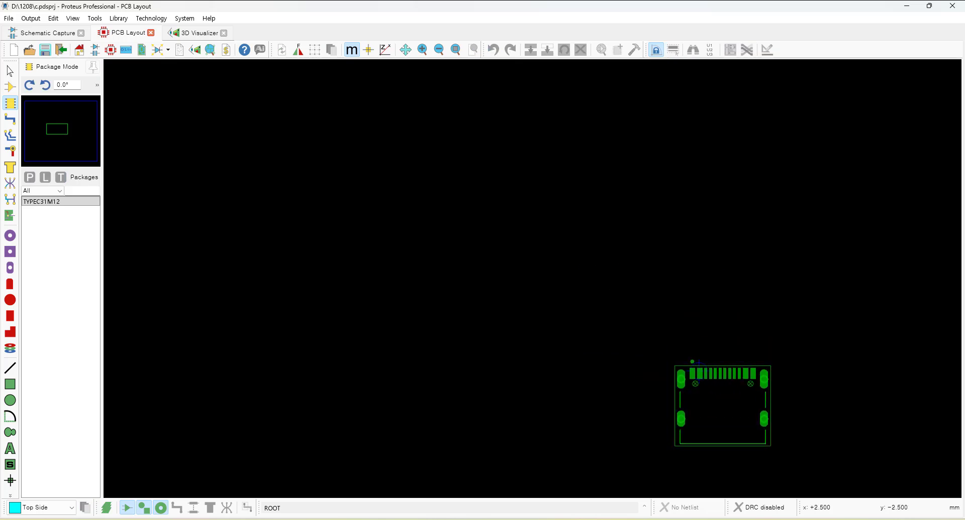
{"action": "left_click", "coordinate": [743, 400]}
{"action": "scroll", "coordinate": [613, 309], "scroll_direction": "down", "scroll_amount": 2}
{"action": "scroll", "coordinate": [614, 310], "scroll_direction": "up", "scroll_amount": 3}
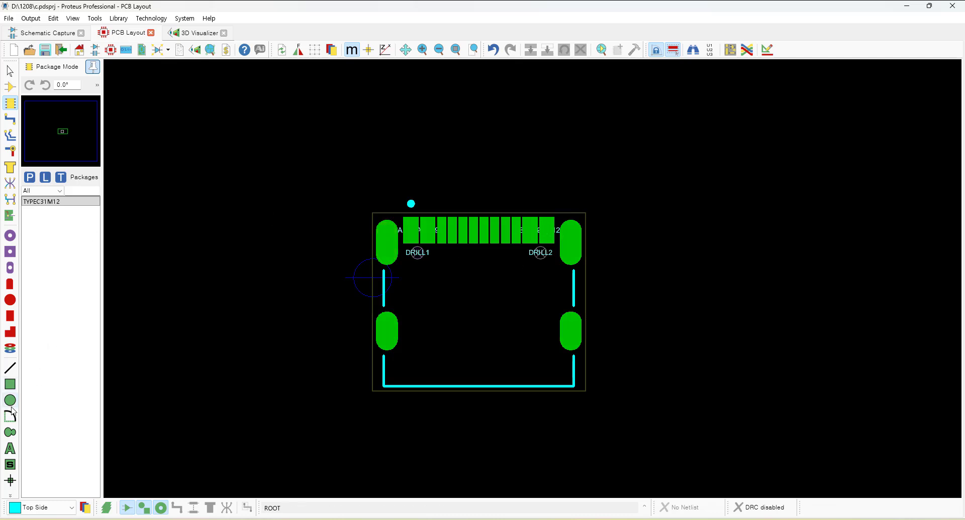
Draw a Board Edge rectangle about 20 × 17.5 mm around the connector footprint.
{"action": "left_click", "coordinate": [10, 384]}
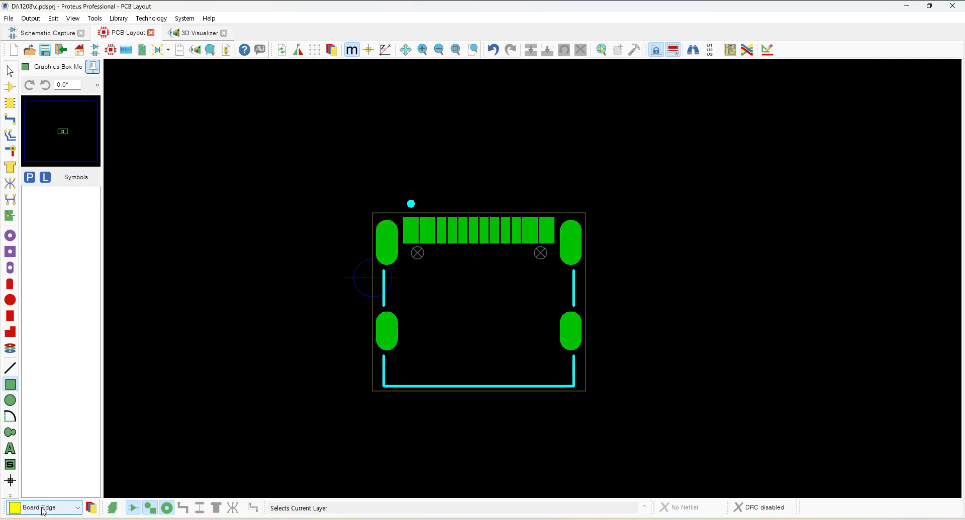
{"action": "left_click", "coordinate": [266, 119]}
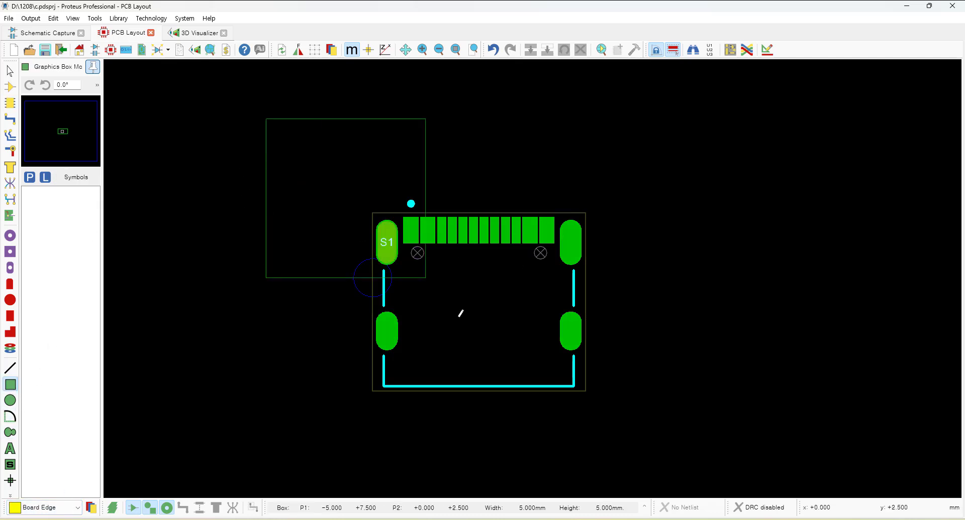
{"action": "left_click", "coordinate": [694, 463]}
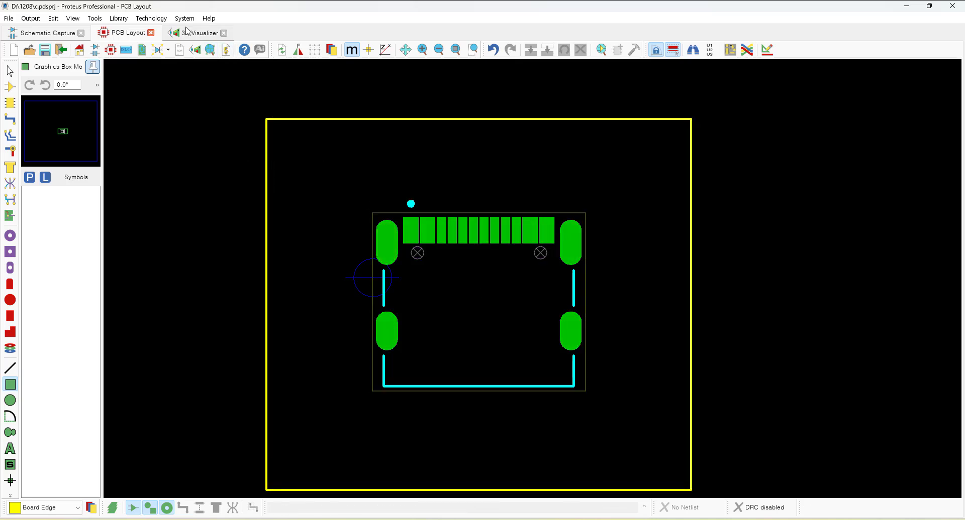
Inspect the connector on the board in the 3D Visualizer from above and below, toggling component display.
{"action": "left_click", "coordinate": [200, 33]}
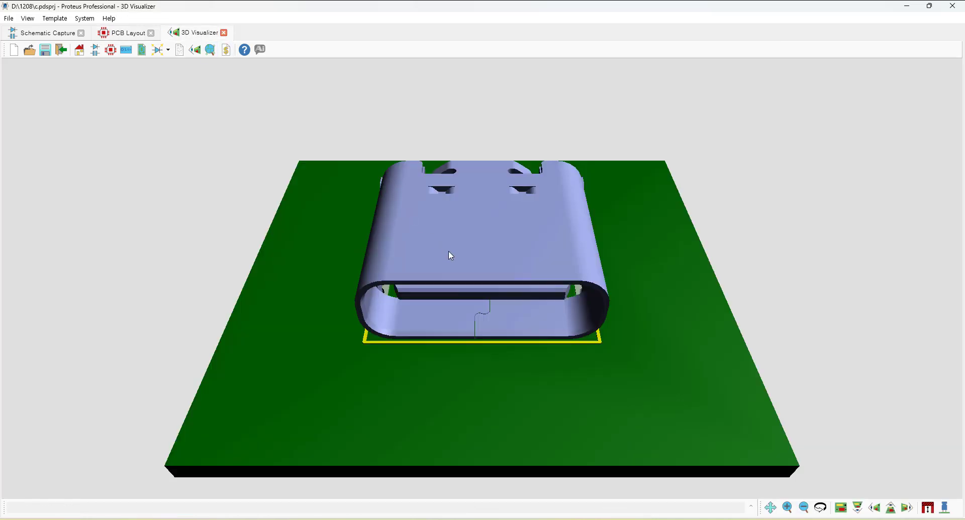
{"action": "middle_click", "coordinate": [480, 312]}
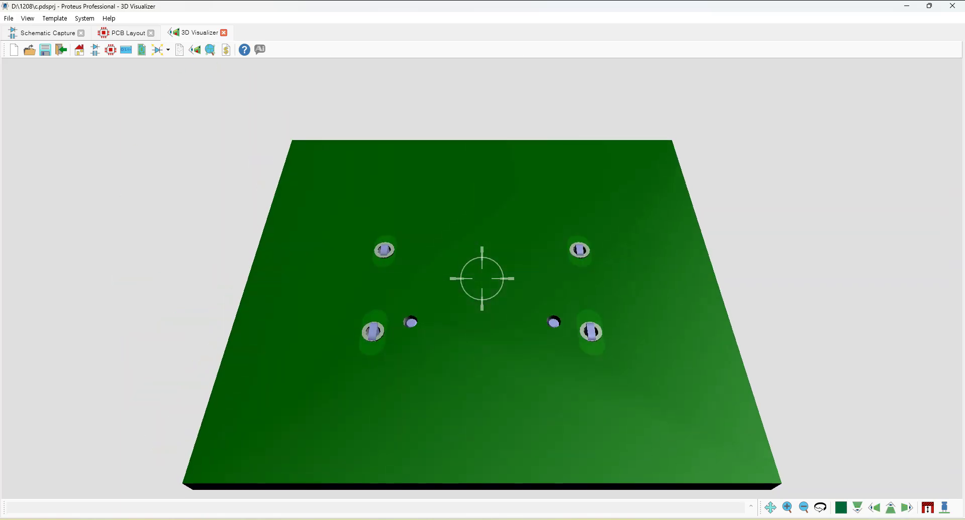
{"action": "left_click_drag", "start_coordinate": [482, 278], "coordinate": [483, 297]}
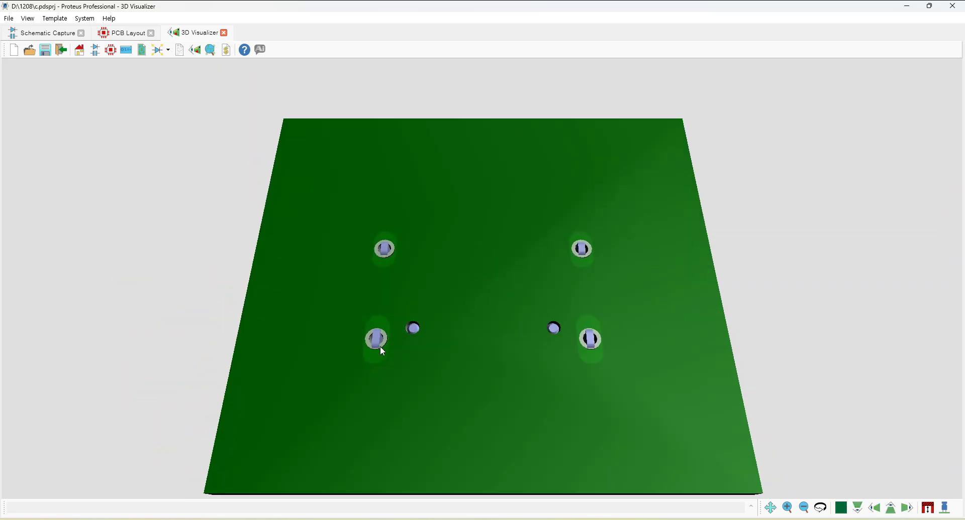
{"action": "scroll", "coordinate": [380, 346], "scroll_direction": "up", "scroll_amount": 3}
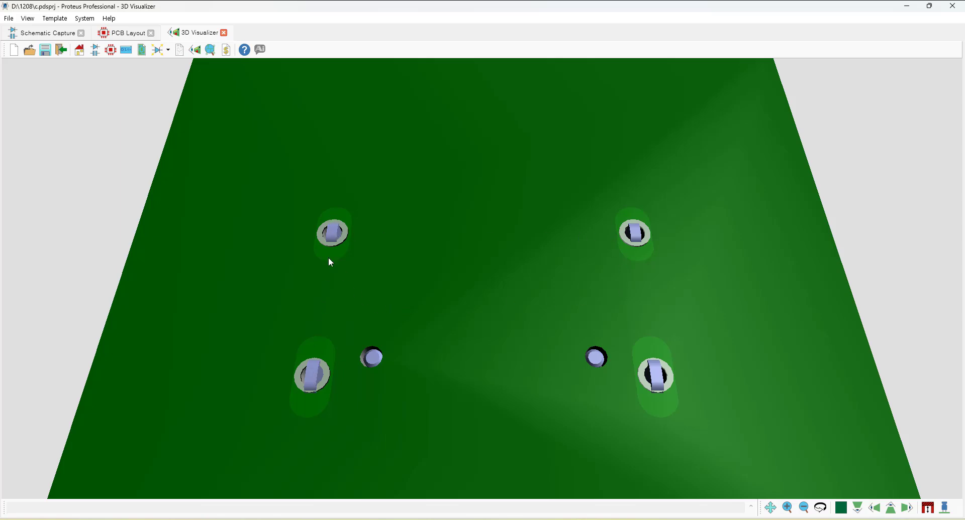
{"action": "left_click", "coordinate": [462, 206]}
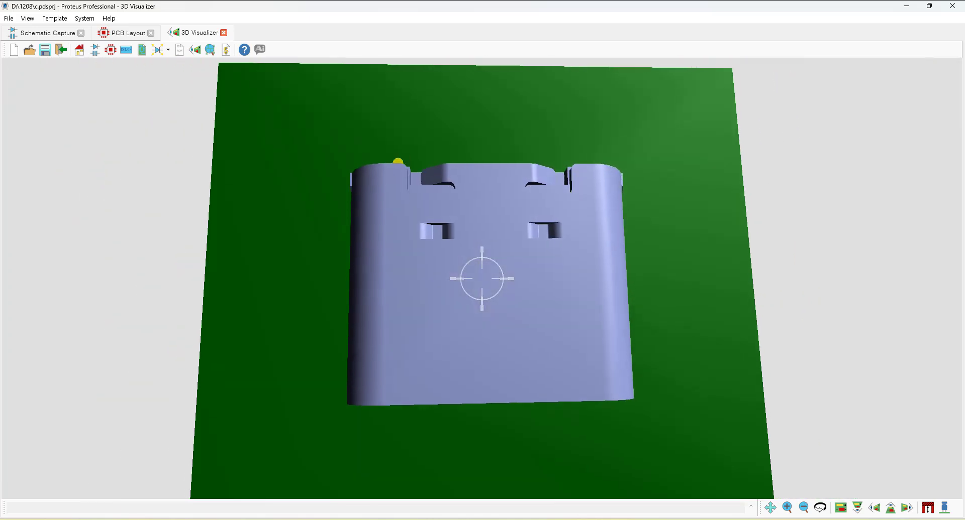
{"action": "right_click", "coordinate": [482, 279]}
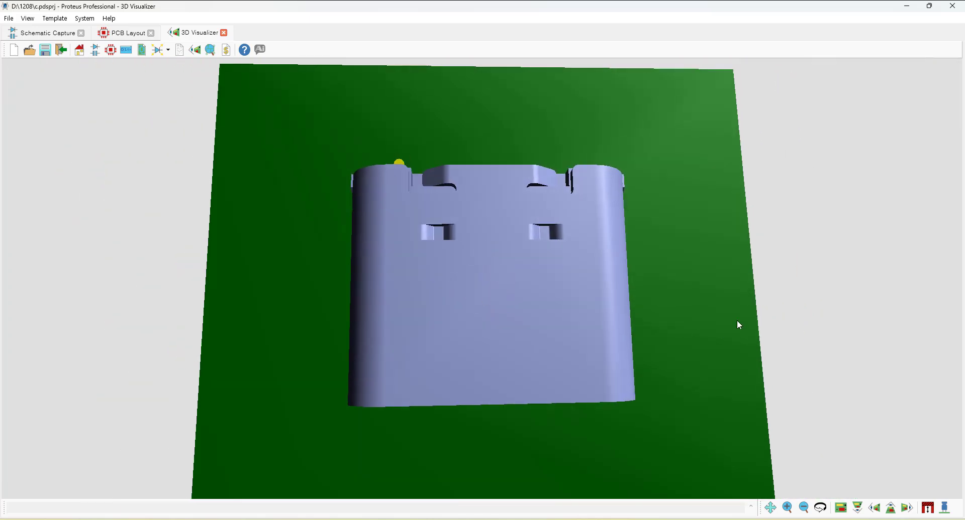
{"action": "left_click", "coordinate": [945, 508]}
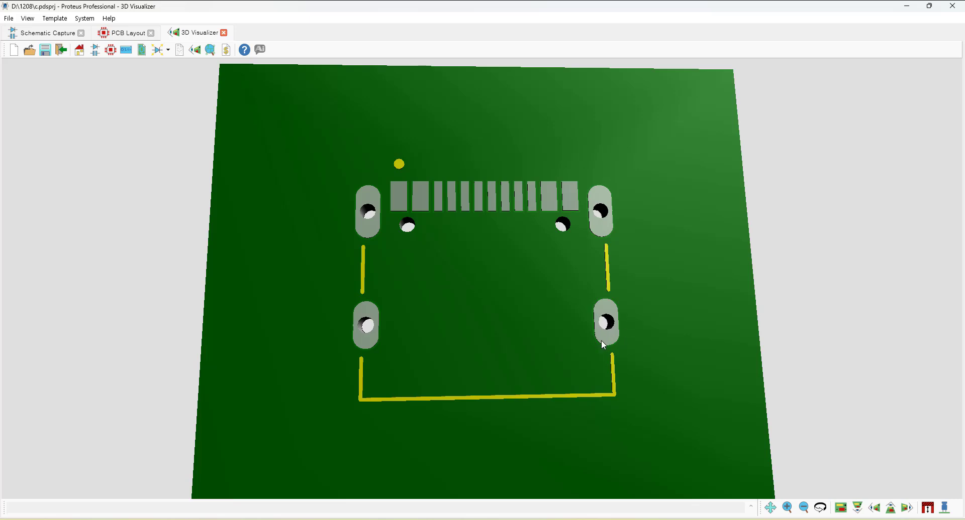
{"action": "left_click", "coordinate": [945, 508]}
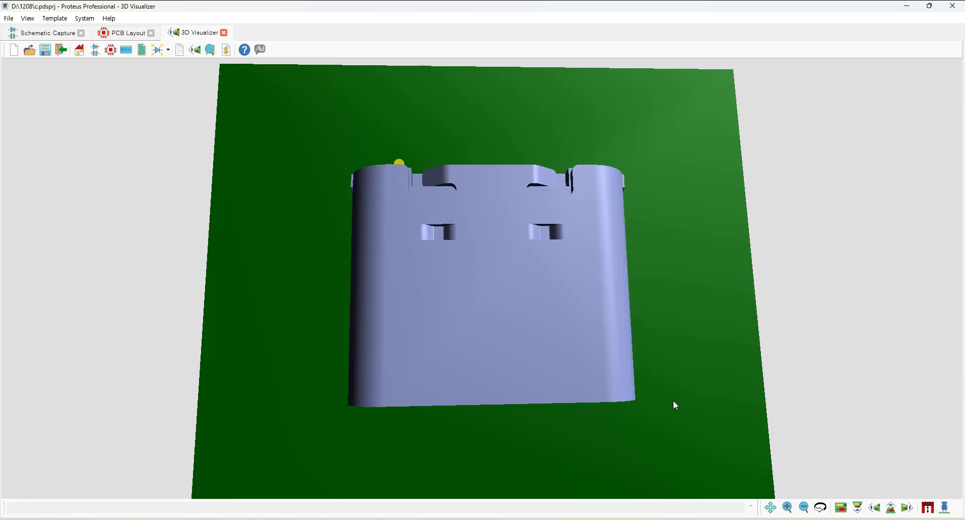
Compare the PCB footprint with the land pattern drawing in the TYPE-C-31-M-12 datasheet PDF.
{"action": "left_click", "coordinate": [126, 34]}
{"action": "scroll", "coordinate": [446, 287], "scroll_direction": "down", "scroll_amount": 2}
{"action": "scroll", "coordinate": [513, 274], "scroll_direction": "up", "scroll_amount": 2}
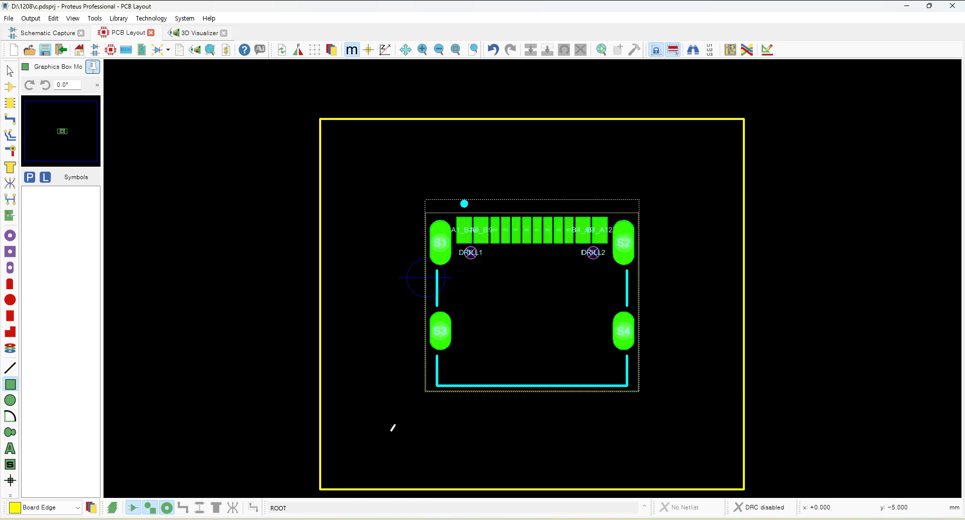
{"action": "key", "text": "alt+Tab"}
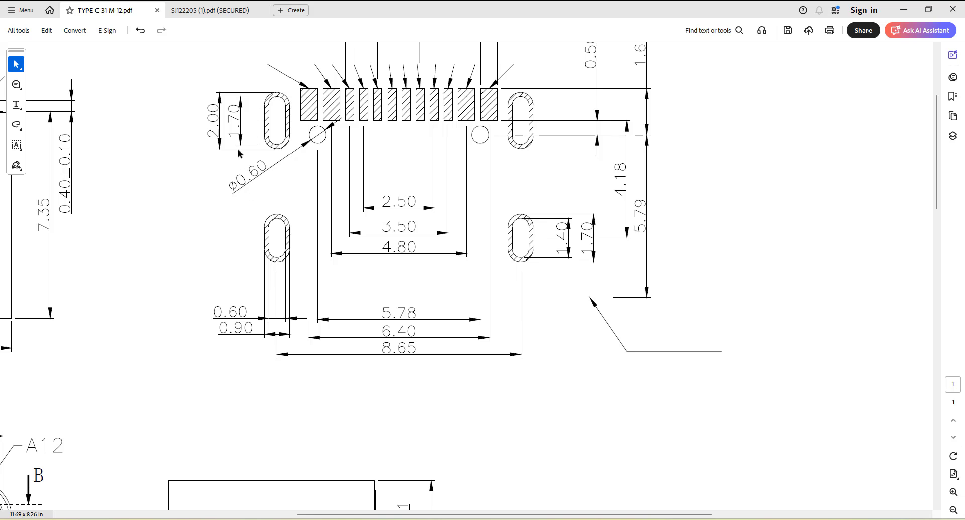
{"action": "mouse_move", "coordinate": [351, 519]}
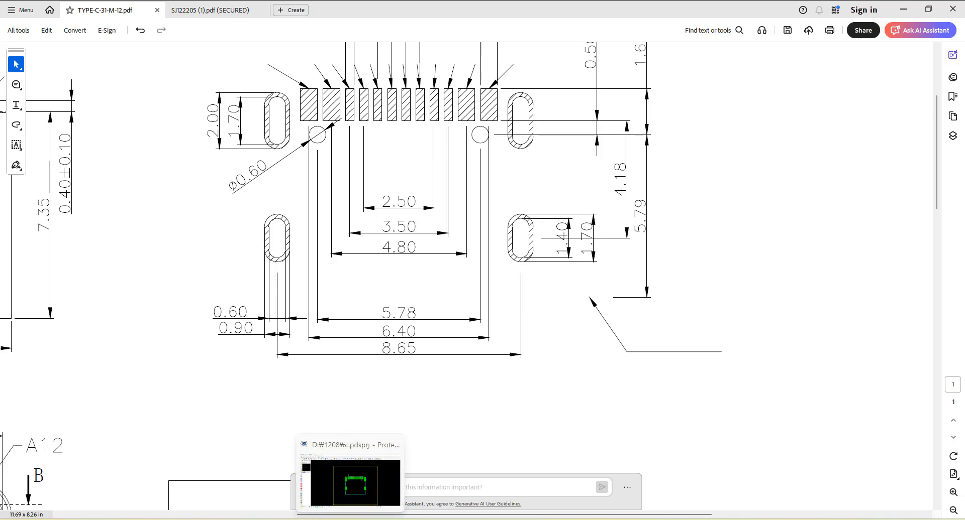
{"action": "left_click", "coordinate": [355, 482]}
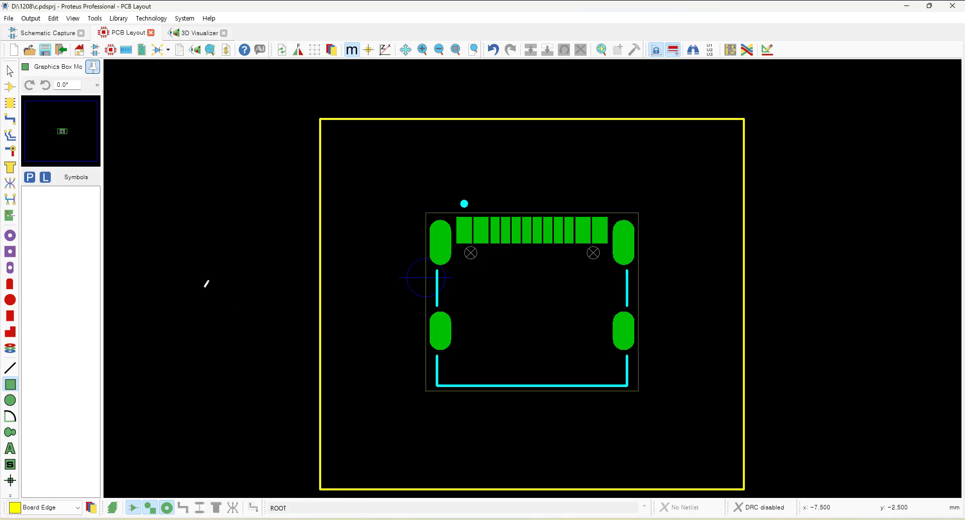
Create a new DIL pad style named D-0.9-2.0MM.
{"action": "left_click", "coordinate": [11, 268]}
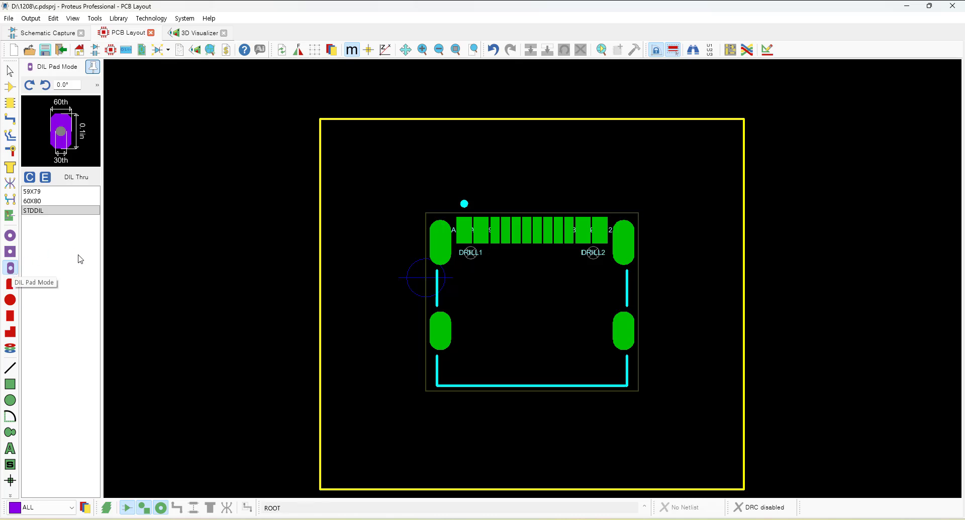
{"action": "left_click", "coordinate": [30, 177]}
{"action": "type", "text": "D"}
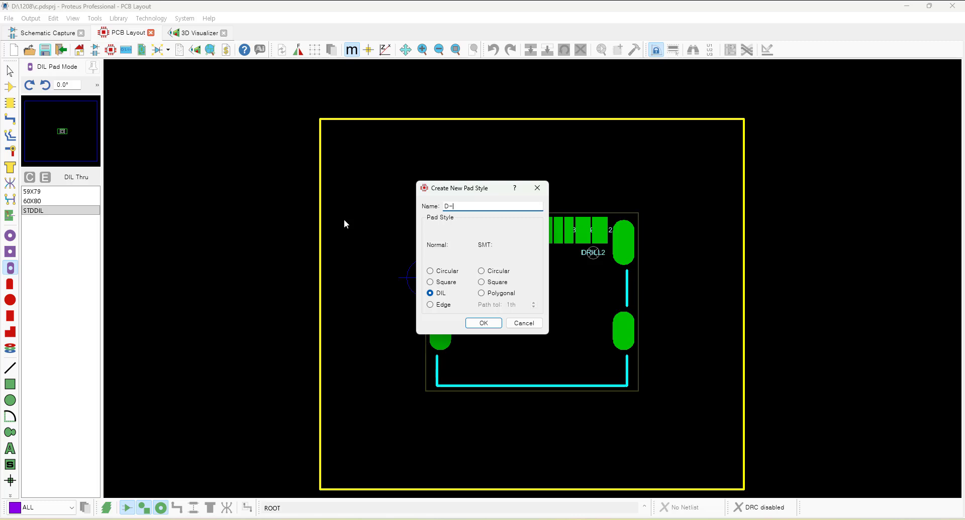
{"action": "type", "text": "-0.9-2.0MM"}
{"action": "left_click", "coordinate": [478, 323]}
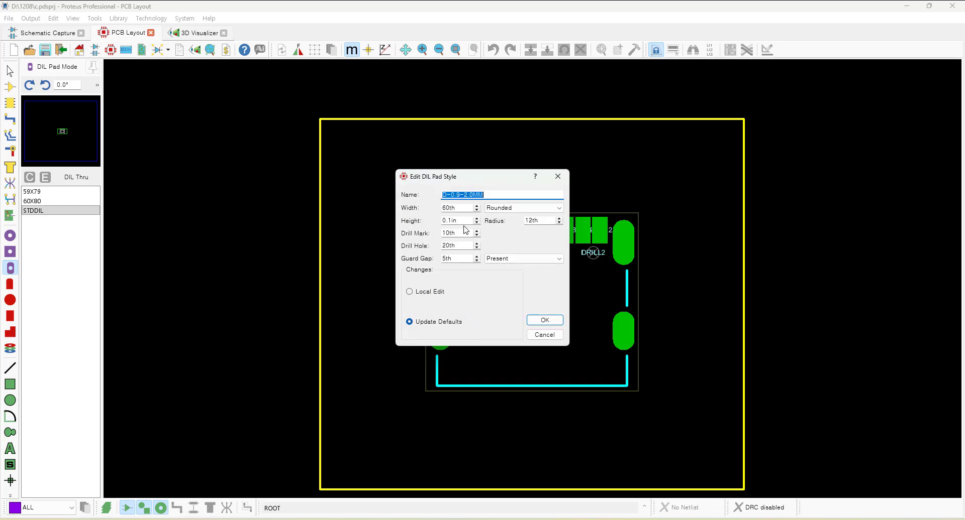
Set the D-0.9-2.0MM pad style's width to 0.9mm and height to 2.0mm.
{"action": "key", "text": "Tab"}
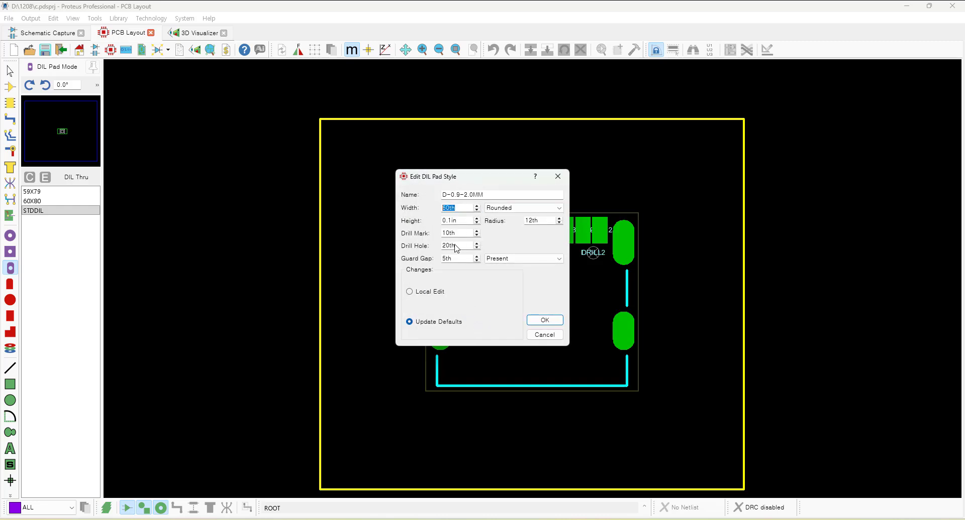
{"action": "type", "text": "0.9mm"}
{"action": "key", "text": "Tab"}
{"action": "type", "text": "2"}
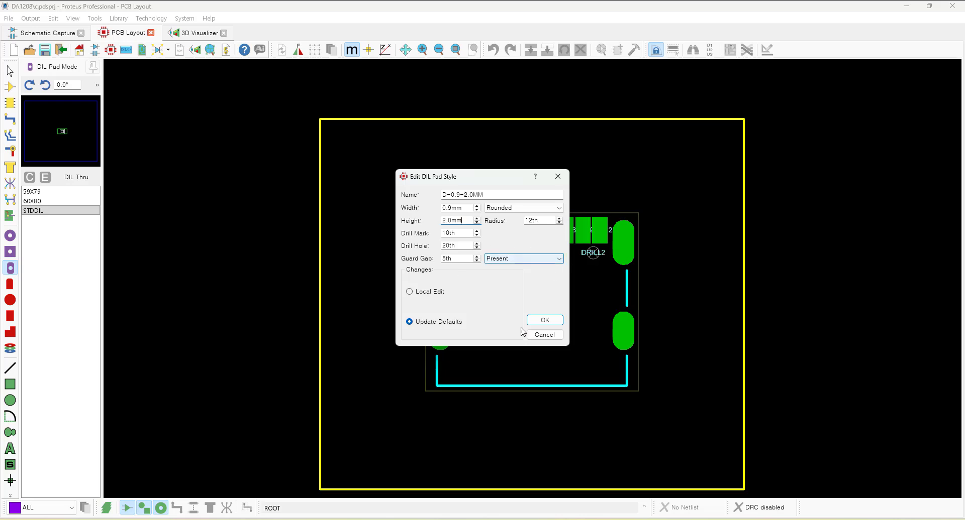
Check the pad dimensions in the connector datasheet PDFs.
{"action": "key", "text": "alt+Tab"}
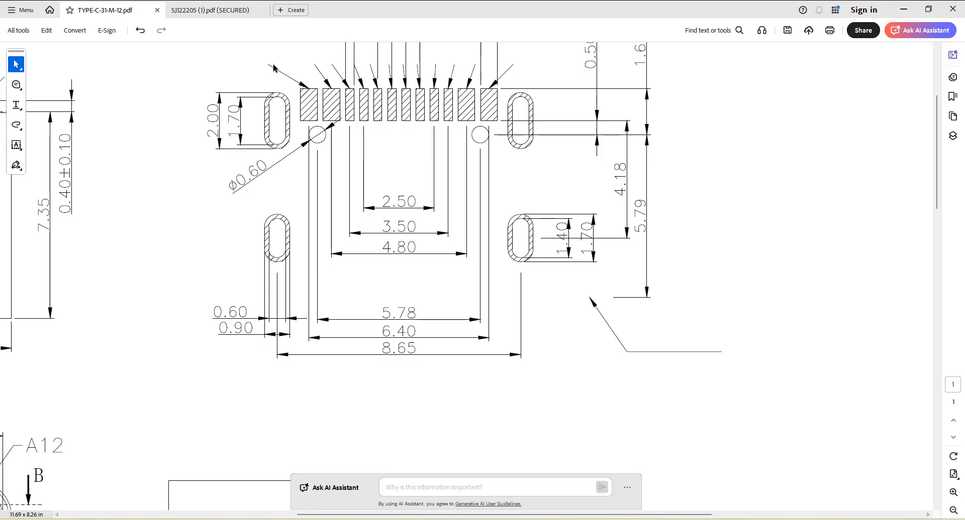
{"action": "scroll", "coordinate": [502, 226], "scroll_direction": "down", "scroll_amount": 2}
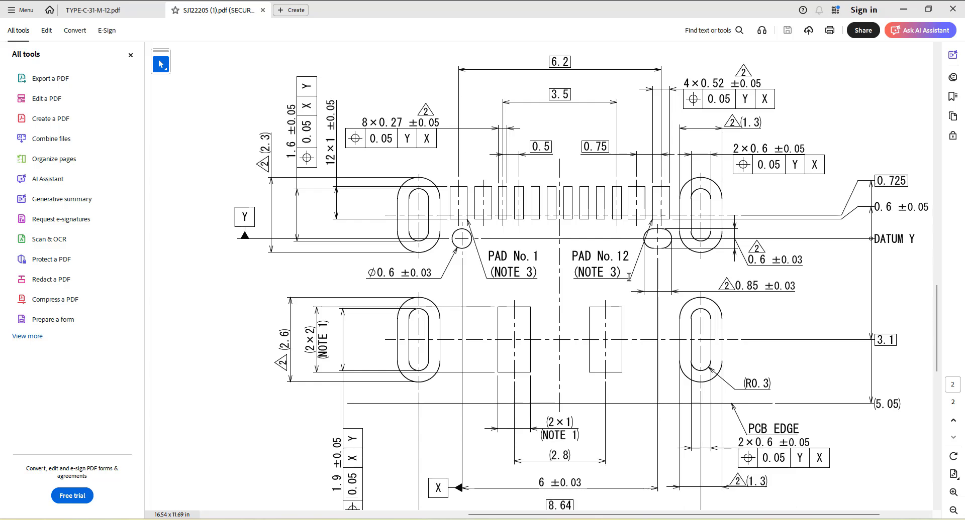
Compare the connector land pattern drawings in the two datasheet PDFs.
{"action": "scroll", "coordinate": [756, 265], "scroll_direction": "up", "scroll_amount": 1}
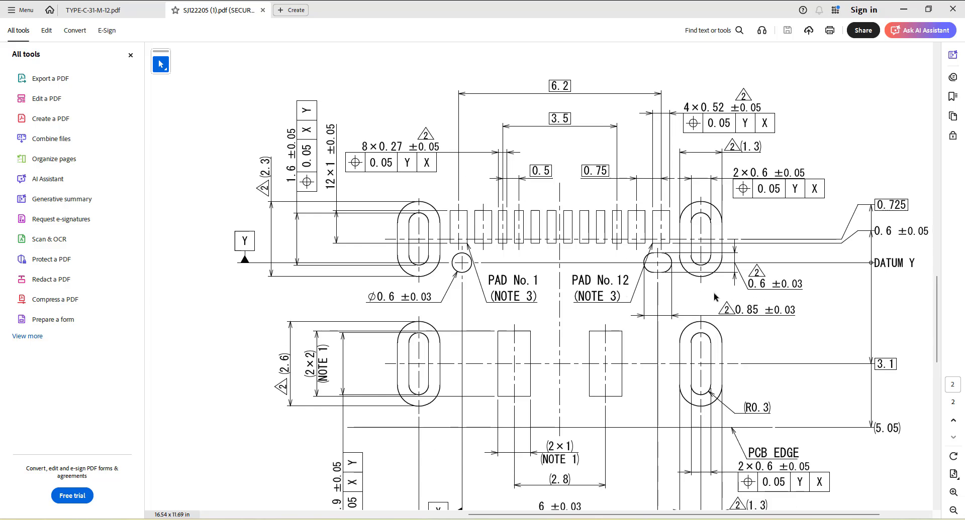
{"action": "scroll", "coordinate": [787, 407], "scroll_direction": "down", "scroll_amount": 1}
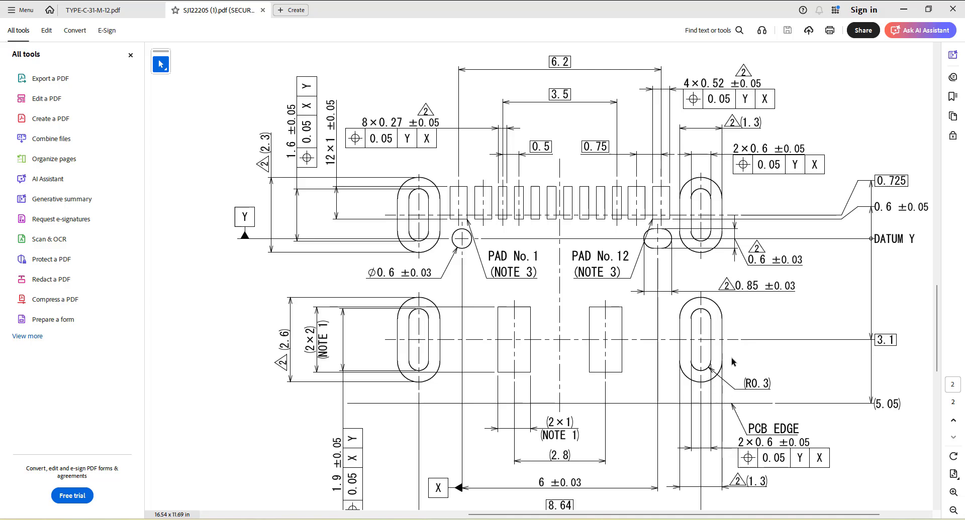
{"action": "left_click", "coordinate": [103, 14]}
{"action": "scroll", "coordinate": [392, 203], "scroll_direction": "up", "scroll_amount": 1}
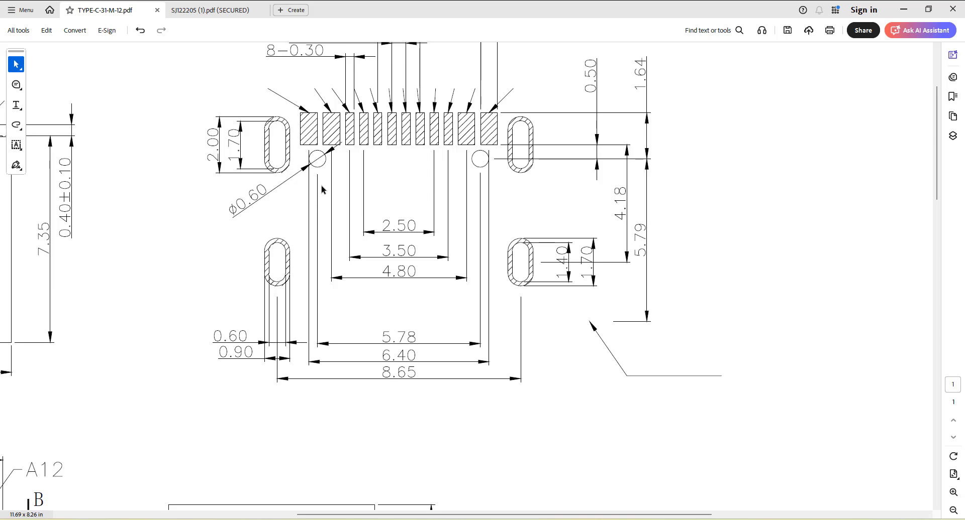
{"action": "left_click", "coordinate": [200, 11]}
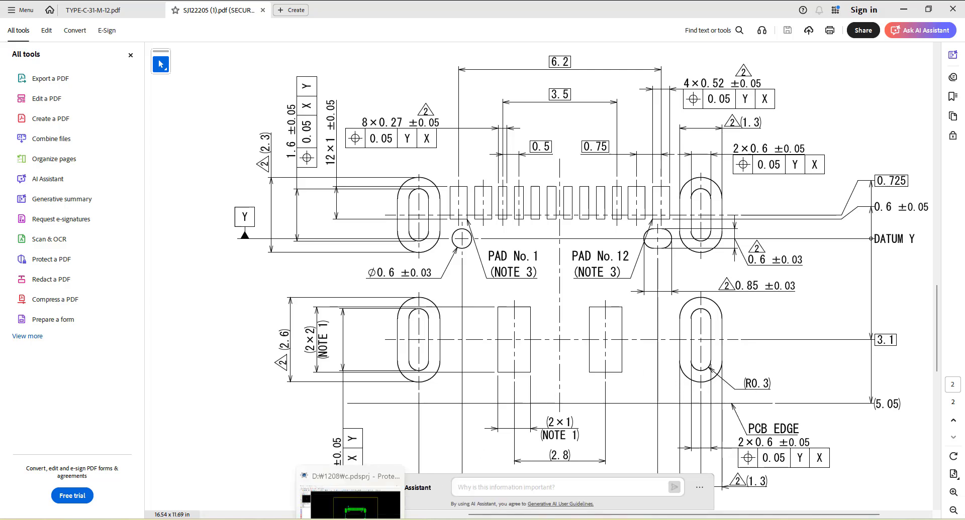
Set the D-0.9-2.0MM pad style's corner radius to 0.3mm and apply it.
{"action": "left_click", "coordinate": [360, 490]}
{"action": "key", "text": "Tab"}
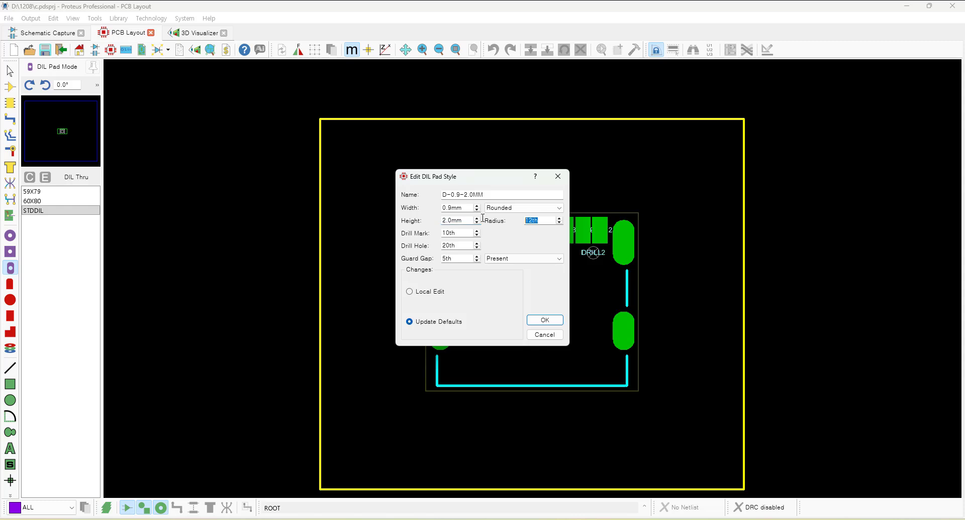
{"action": "type", "text": "0.3mm"}
{"action": "left_click", "coordinate": [543, 318]}
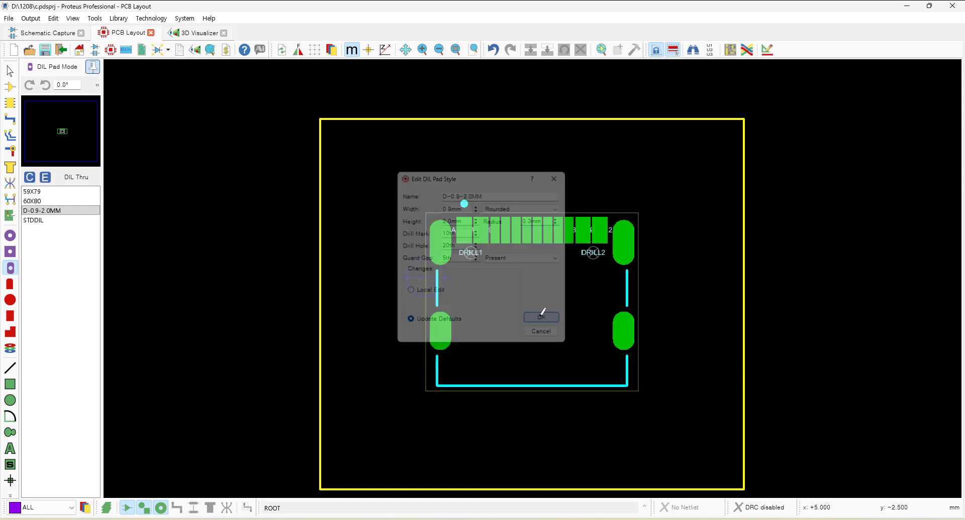
Place a trial D-0.9-2.0MM pad beside the board, then delete it.
{"action": "left_click", "coordinate": [47, 212]}
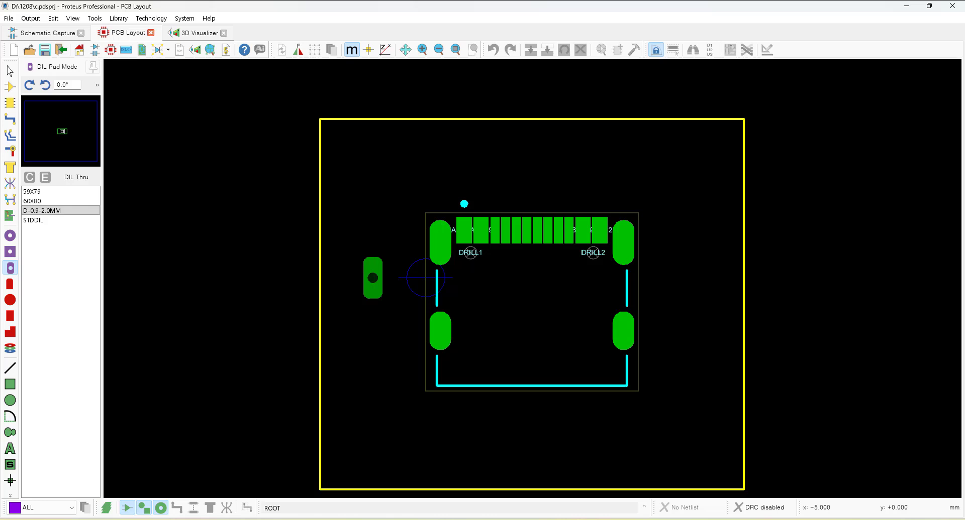
{"action": "left_click", "coordinate": [372, 224]}
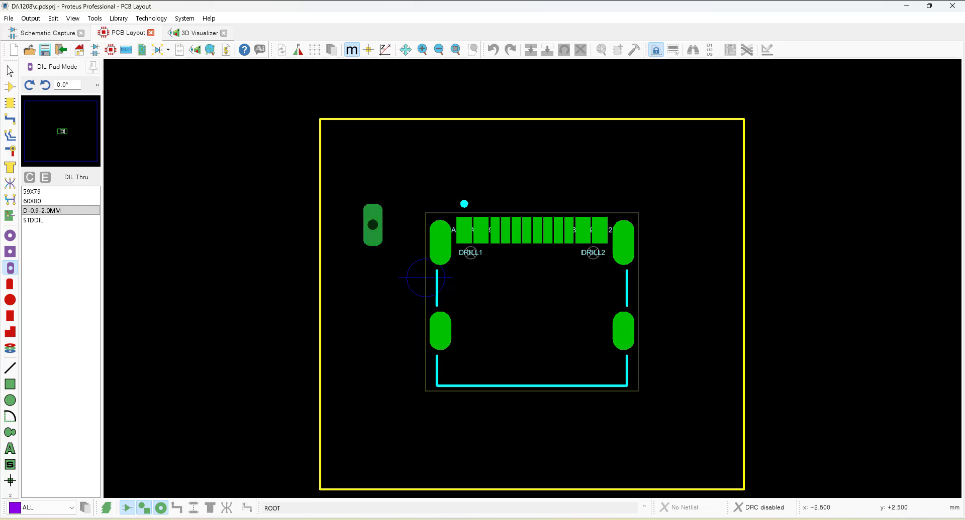
{"action": "right_click", "coordinate": [421, 234]}
{"action": "scroll", "coordinate": [421, 235], "scroll_direction": "up", "scroll_amount": 3}
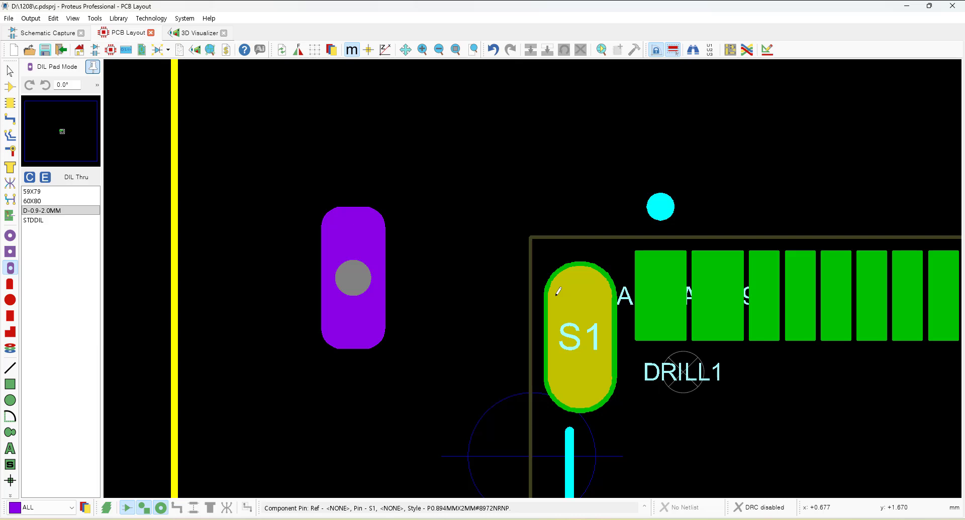
{"action": "right_click", "coordinate": [358, 276]}
{"action": "right_click", "coordinate": [358, 276]}
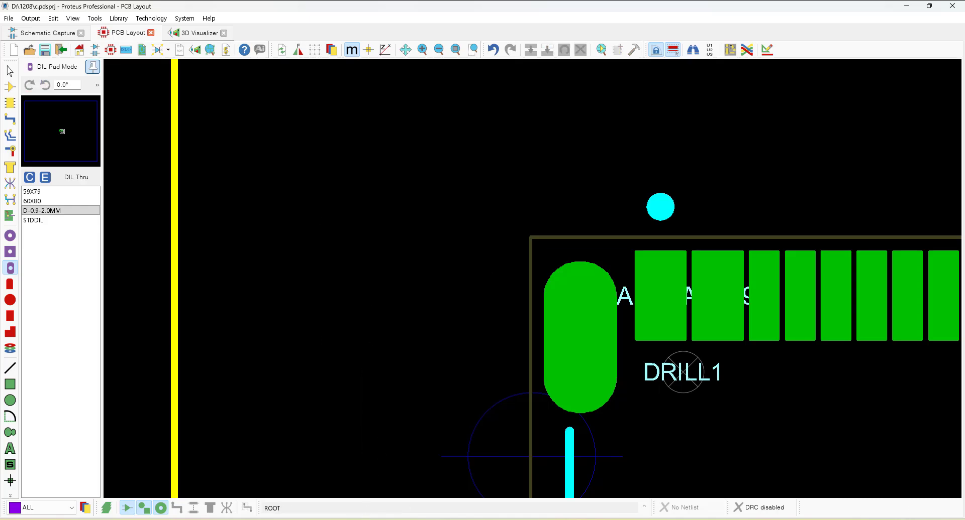
Check the TYPE-C-31-M-12 land pattern drawing again.
{"action": "key", "text": "alt+Tab"}
{"action": "left_click", "coordinate": [114, 15]}
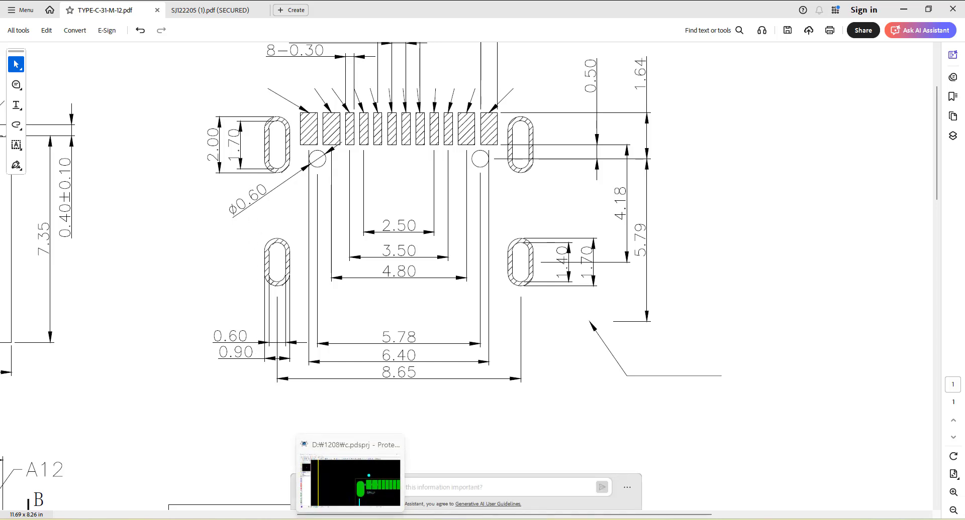
{"action": "left_click", "coordinate": [351, 519]}
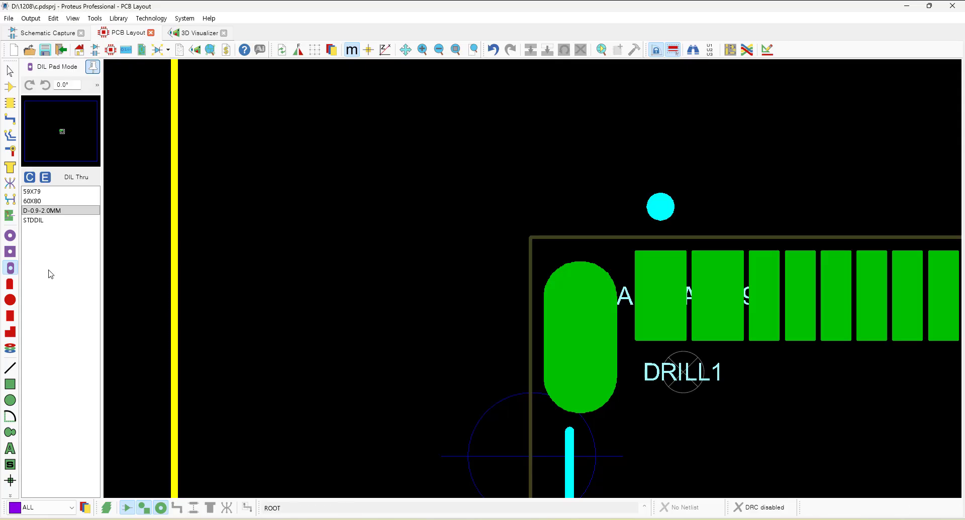
Create a new padstack named D-0.6-1.7MM based on the D-0.9-2.0MM style.
{"action": "left_click", "coordinate": [10, 348]}
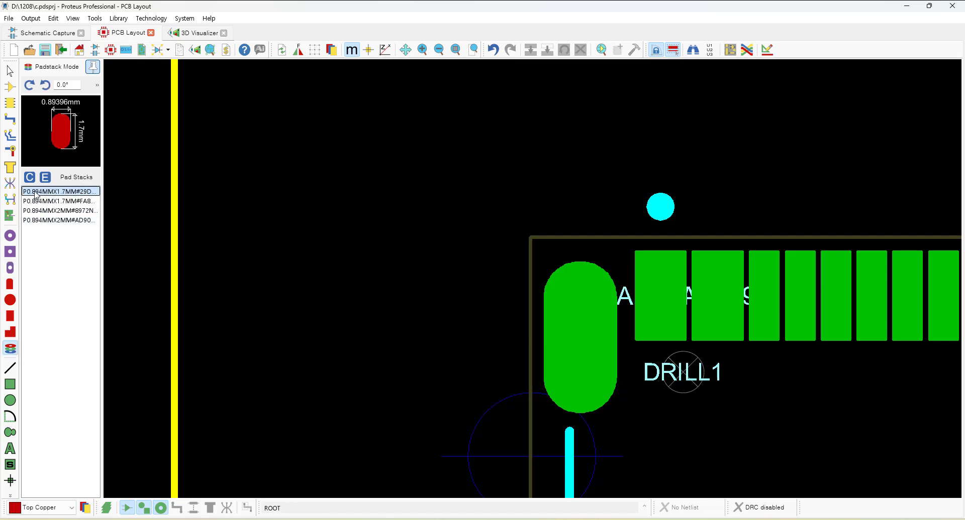
{"action": "left_click", "coordinate": [30, 177]}
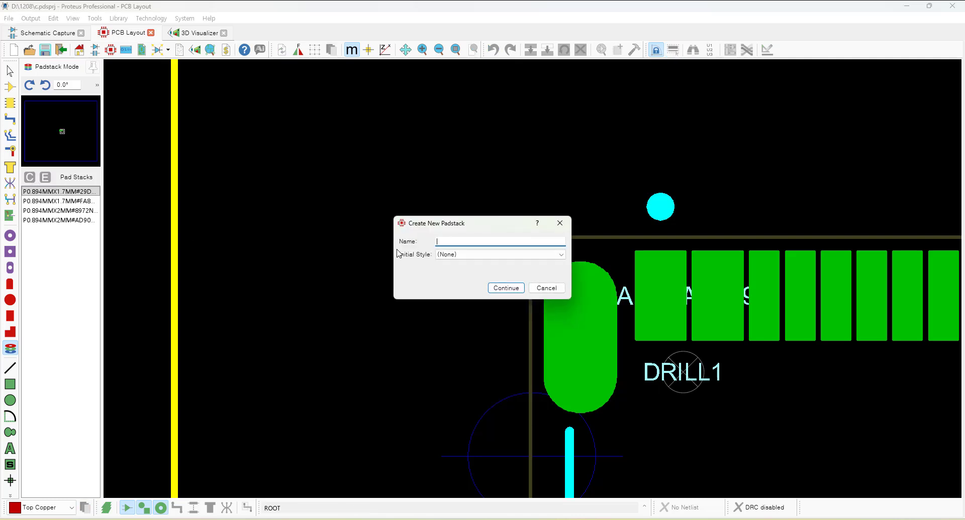
{"action": "type", "text": "D-0.6-1.7MM"}
{"action": "key", "text": "Tab"}
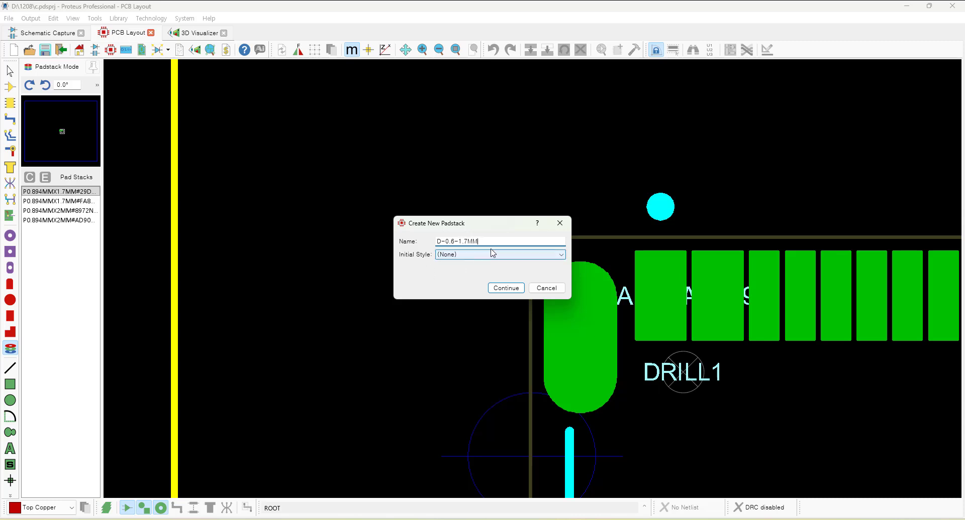
{"action": "left_click_drag", "start_coordinate": [500, 231], "coordinate": [411, 232]}
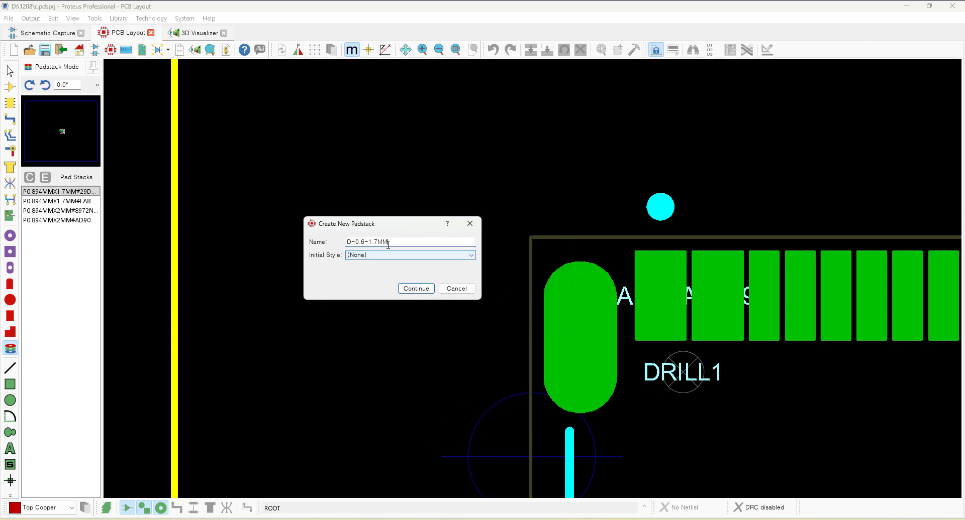
{"action": "left_click", "coordinate": [372, 245]}
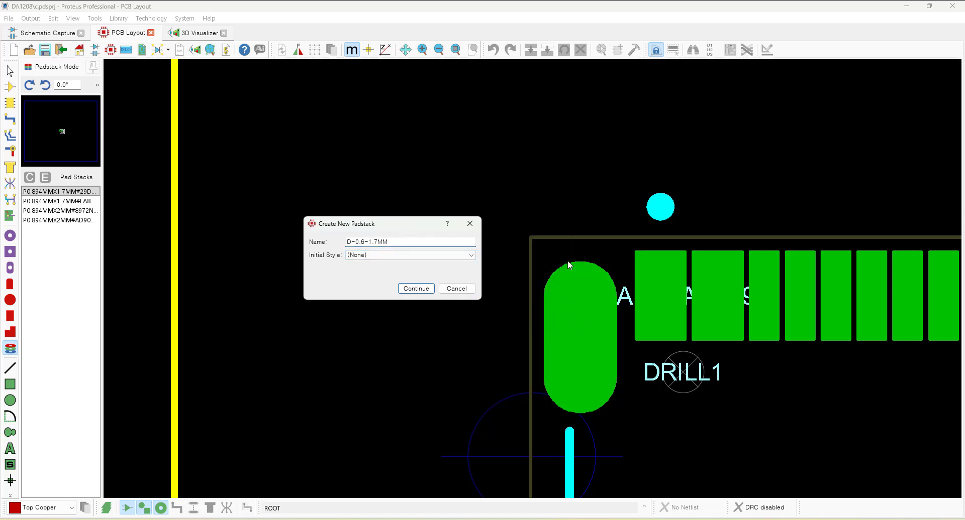
{"action": "left_click", "coordinate": [473, 256]}
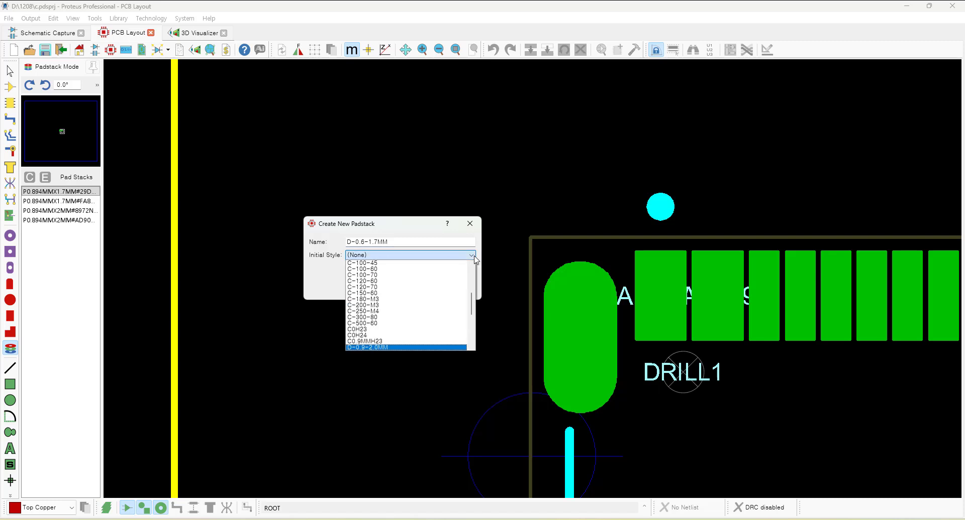
{"action": "left_click", "coordinate": [396, 347]}
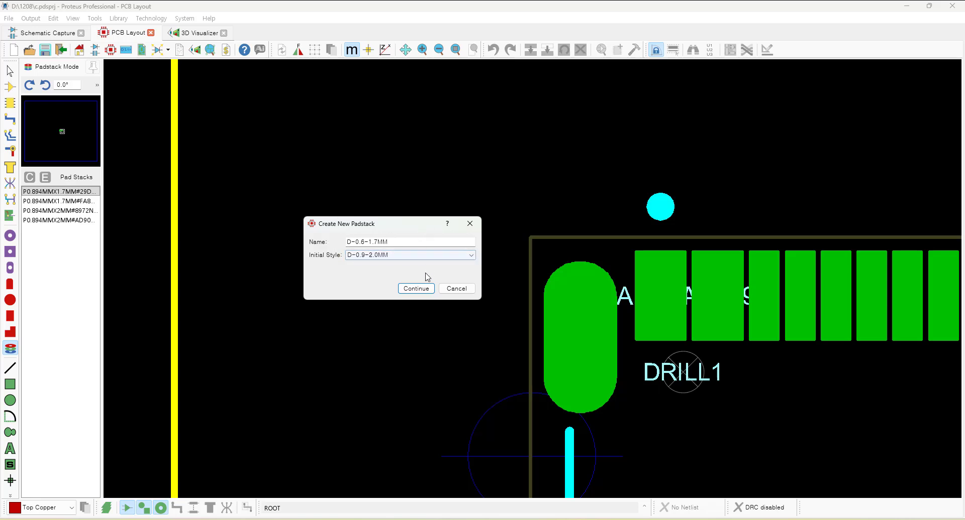
{"action": "left_click", "coordinate": [417, 288]}
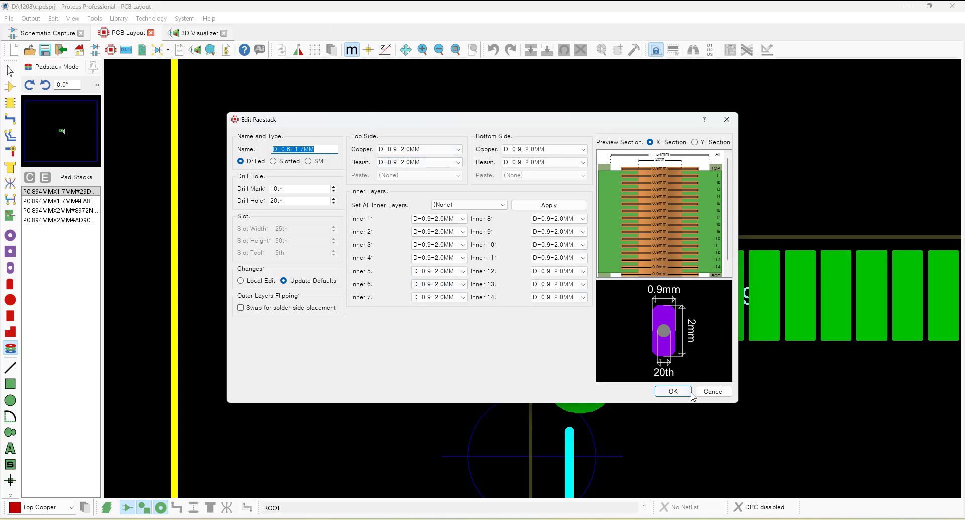
Make the D-0.6-1.7MM padstack slotted with a 0.5mm slot tool.
{"action": "left_click_drag", "start_coordinate": [736, 405], "coordinate": [862, 505]}
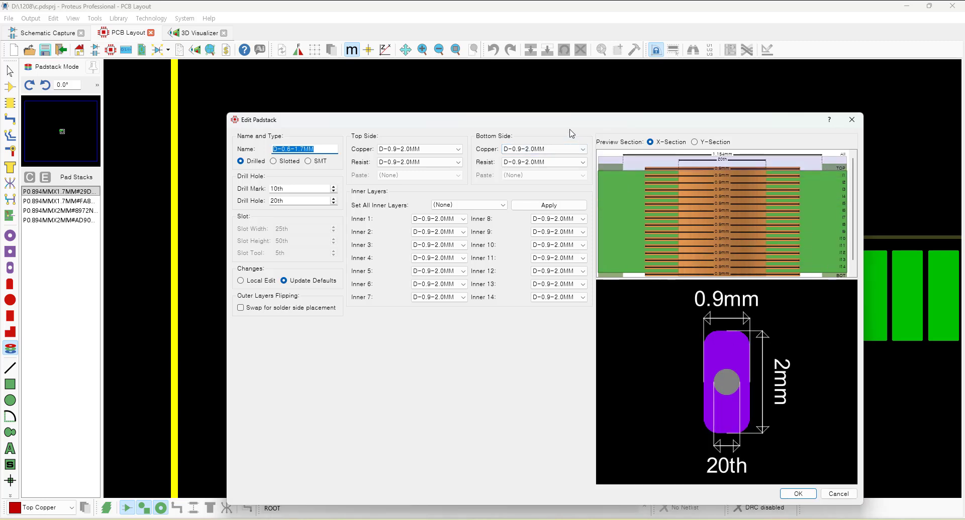
{"action": "left_click_drag", "start_coordinate": [530, 121], "coordinate": [479, 89]}
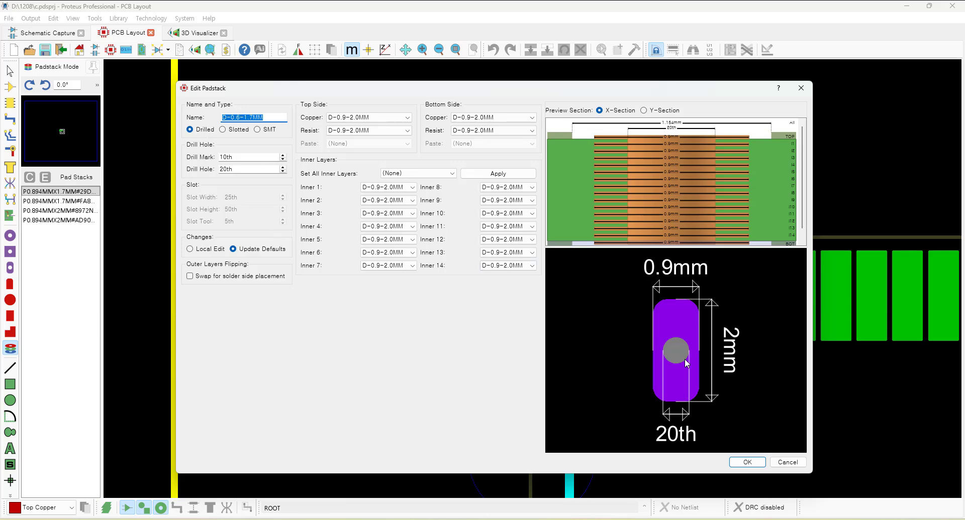
{"action": "left_click", "coordinate": [231, 132]}
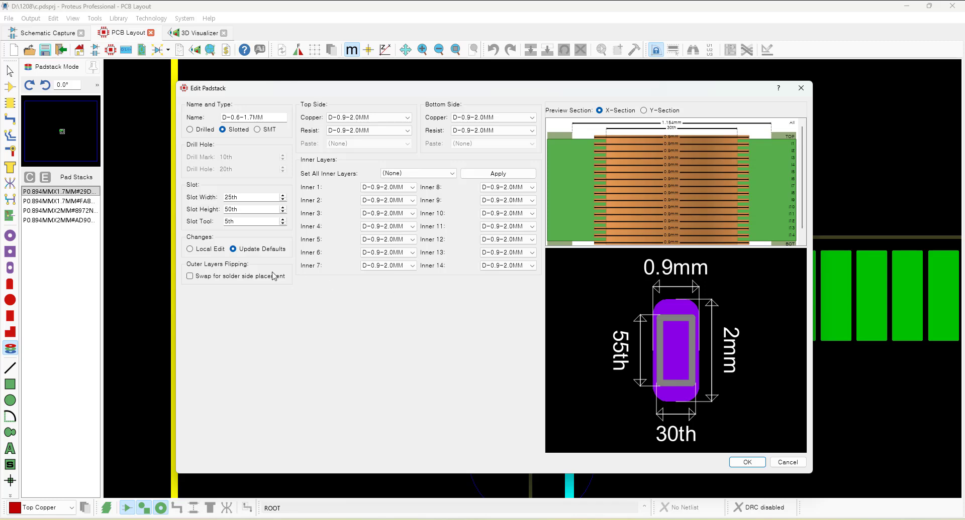
{"action": "left_click_drag", "start_coordinate": [267, 225], "coordinate": [223, 223]}
{"action": "type", "text": "0.5mm"}
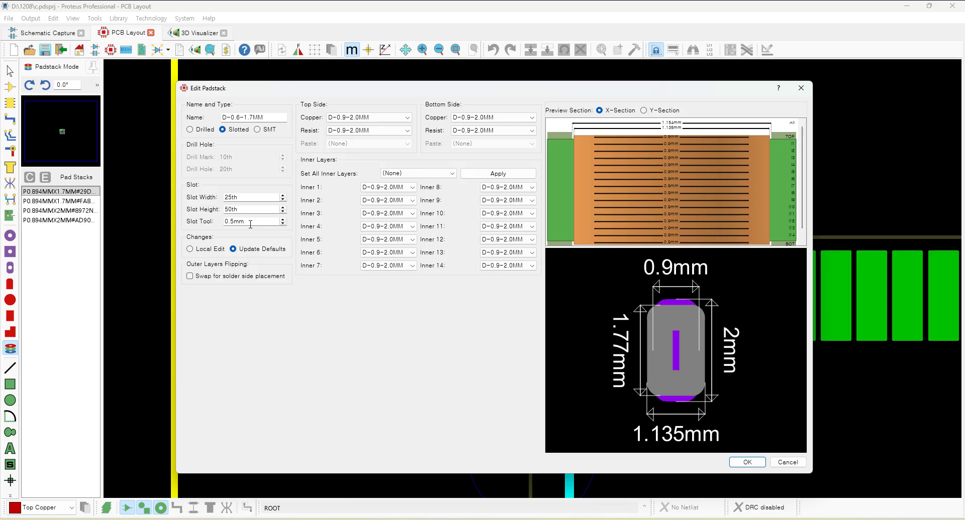
Set the padstack's slot width to 0.1mm and slot height to 1.2mm, and confirm it.
{"action": "double_click", "coordinate": [253, 197]}
{"action": "type", "text": "0.1mm"}
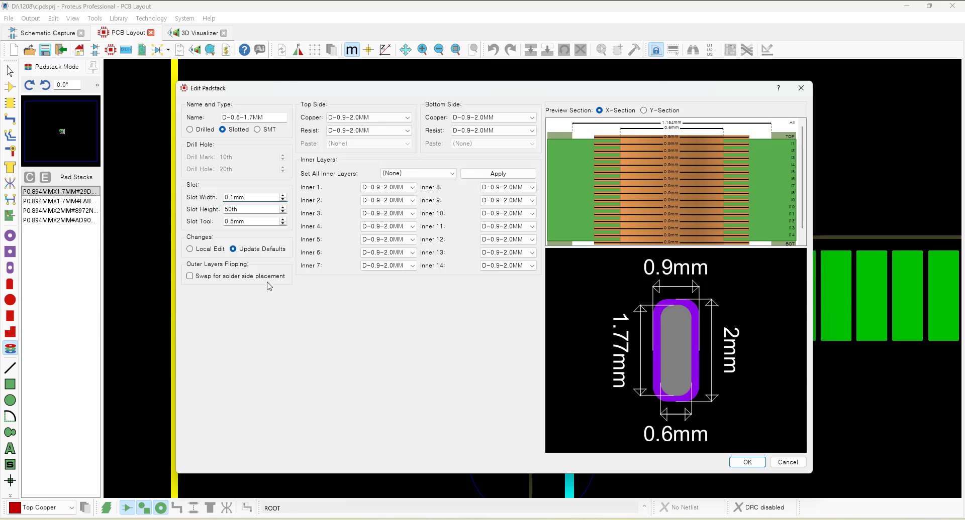
{"action": "double_click", "coordinate": [245, 210]}
{"action": "type", "text": "1.2mm"}
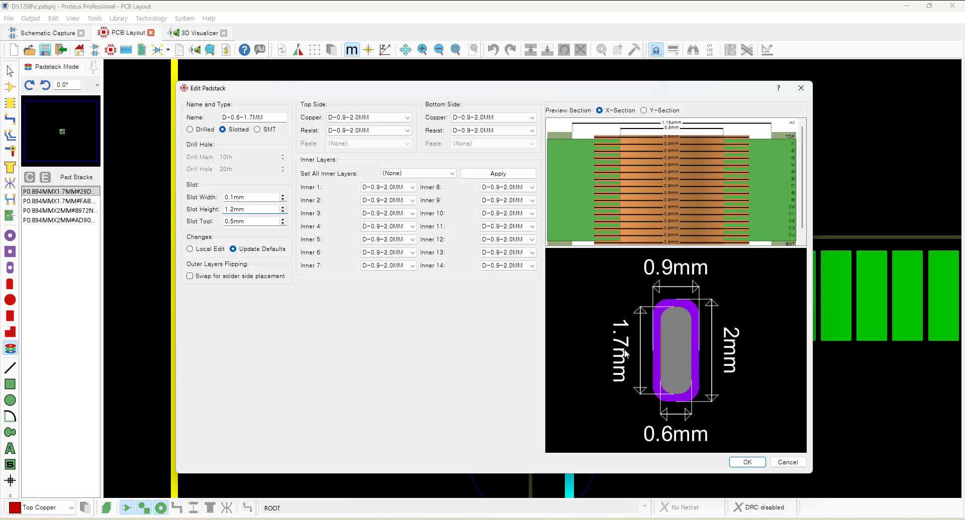
{"action": "left_click", "coordinate": [746, 463]}
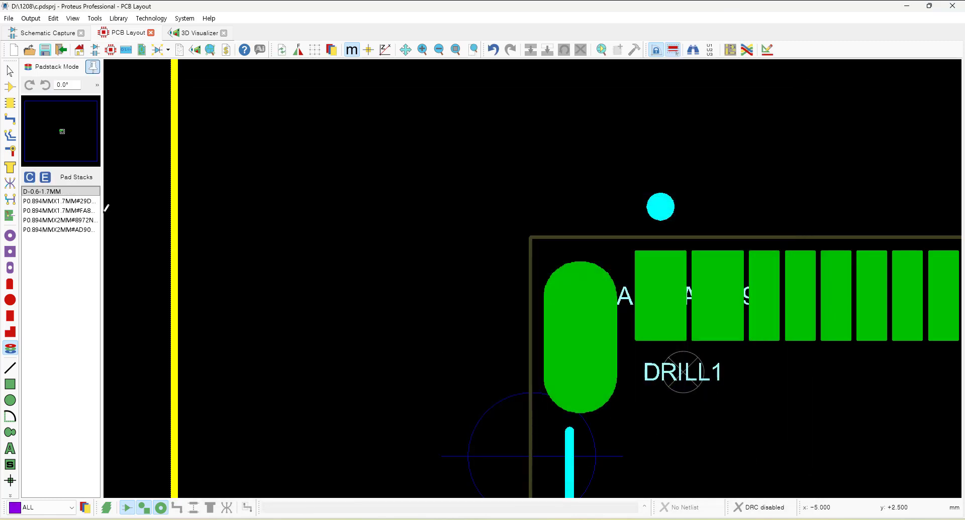
Inspect the D-0.6-1.7MM padstack against the connector's slot pads and the datasheet drawing.
{"action": "left_click", "coordinate": [79, 194]}
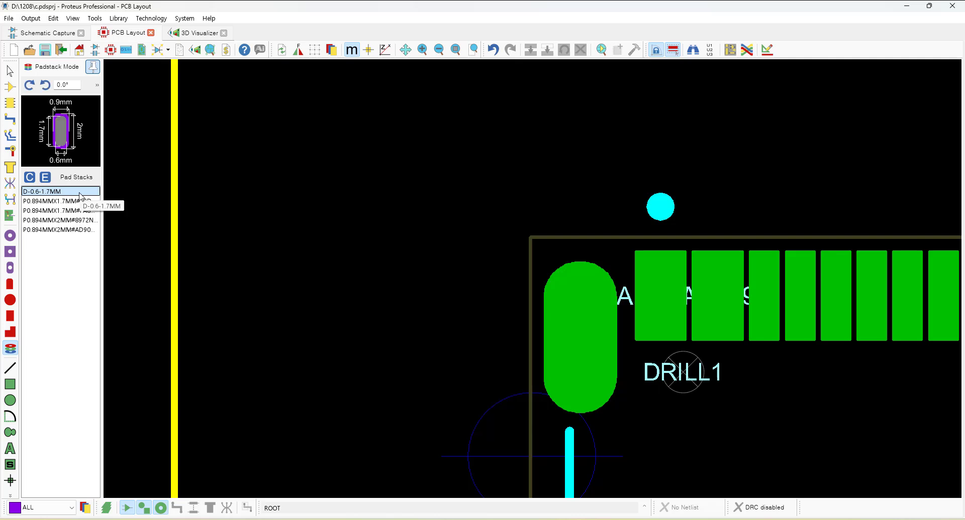
{"action": "scroll", "coordinate": [507, 324], "scroll_direction": "down", "scroll_amount": 3}
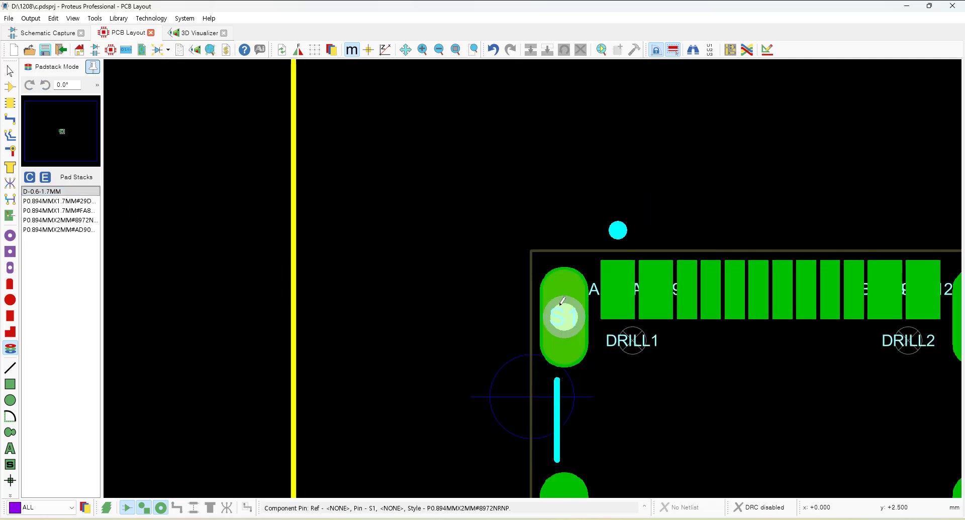
{"action": "scroll", "coordinate": [571, 383], "scroll_direction": "up", "scroll_amount": 2}
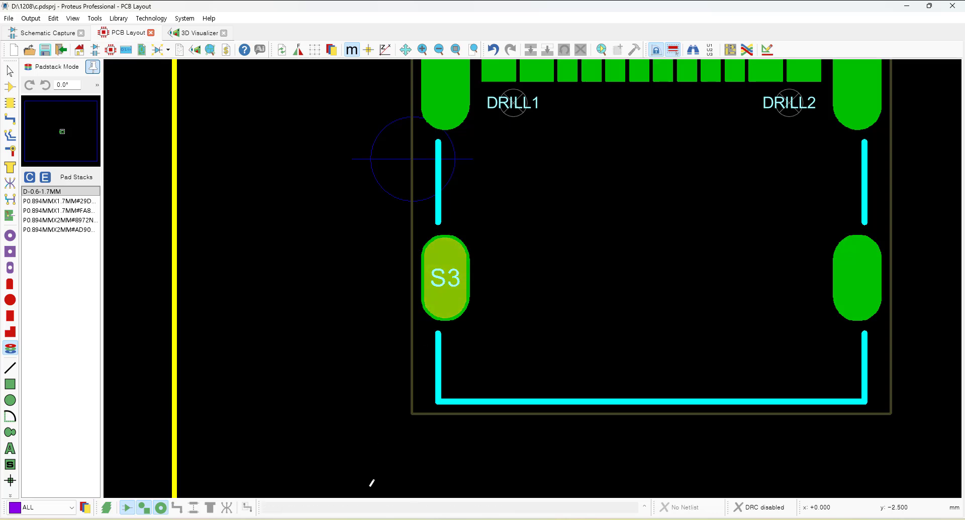
{"action": "mouse_move", "coordinate": [372, 519]}
{"action": "left_click", "coordinate": [317, 473]}
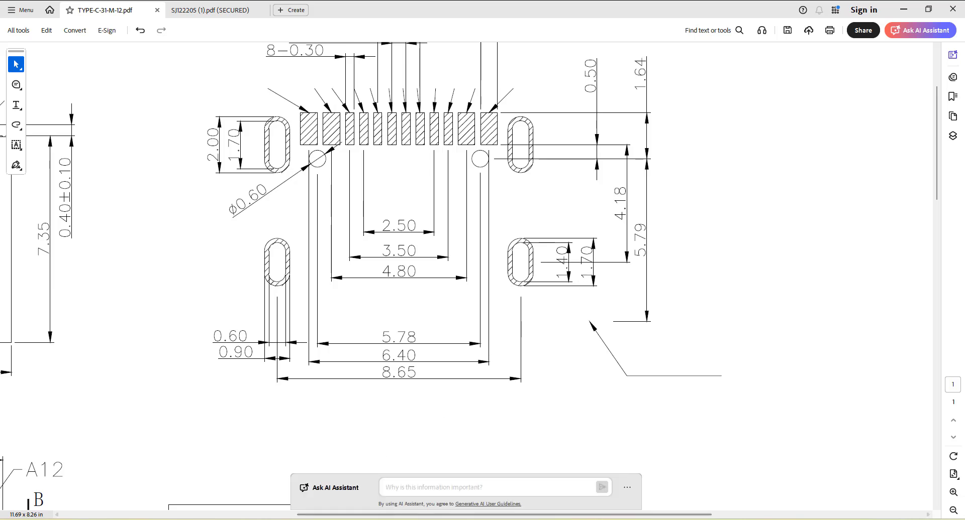
{"action": "left_click", "coordinate": [322, 519]}
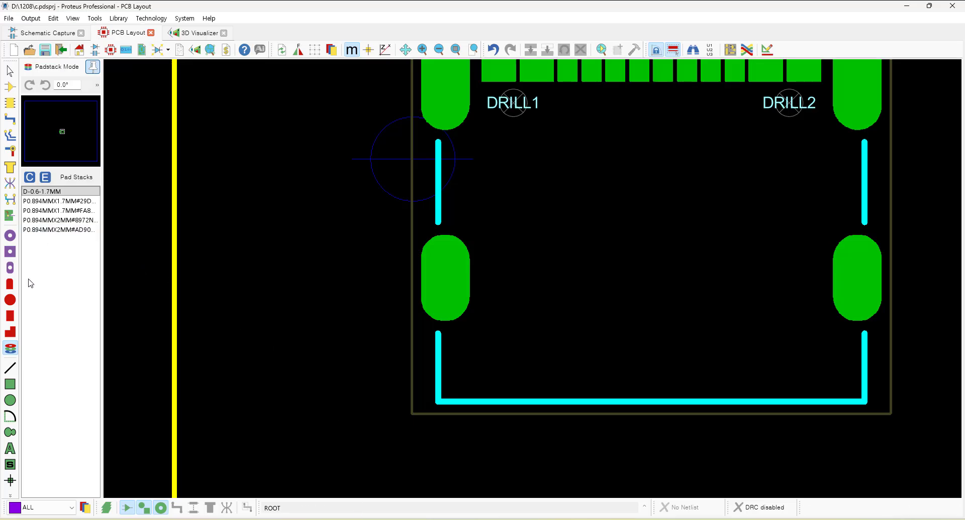
Create a new DIL pad style named D-0.9-1.7MM.
{"action": "left_click", "coordinate": [10, 269]}
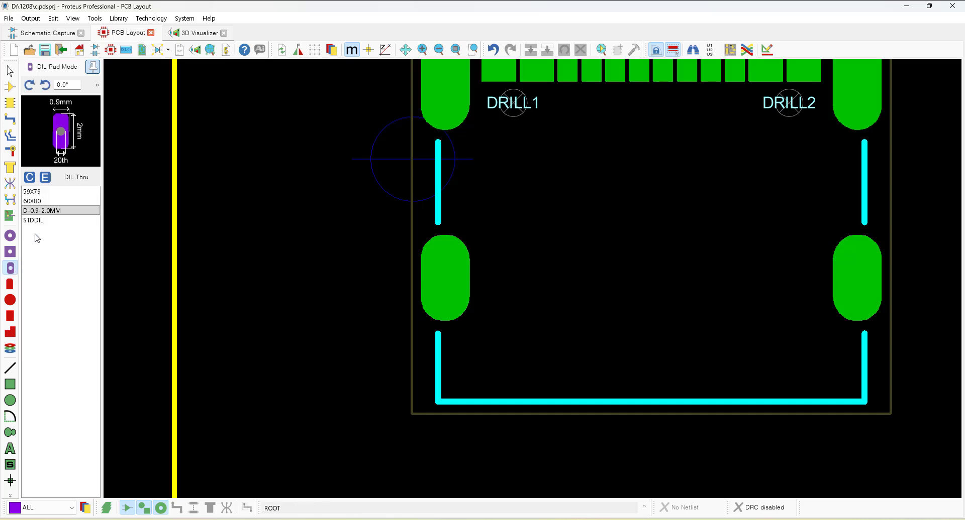
{"action": "left_click", "coordinate": [30, 178]}
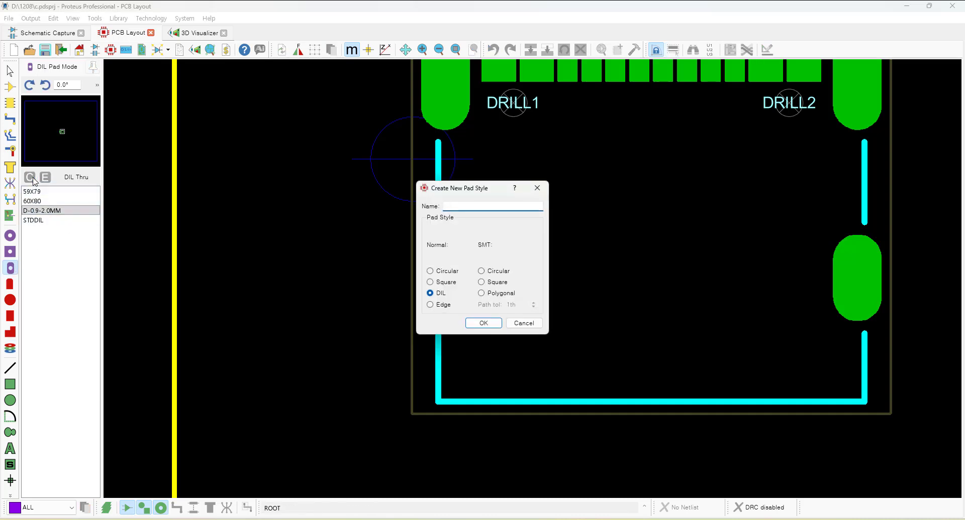
{"action": "type", "text": "D-0.9-1.7MM"}
{"action": "left_click", "coordinate": [483, 324]}
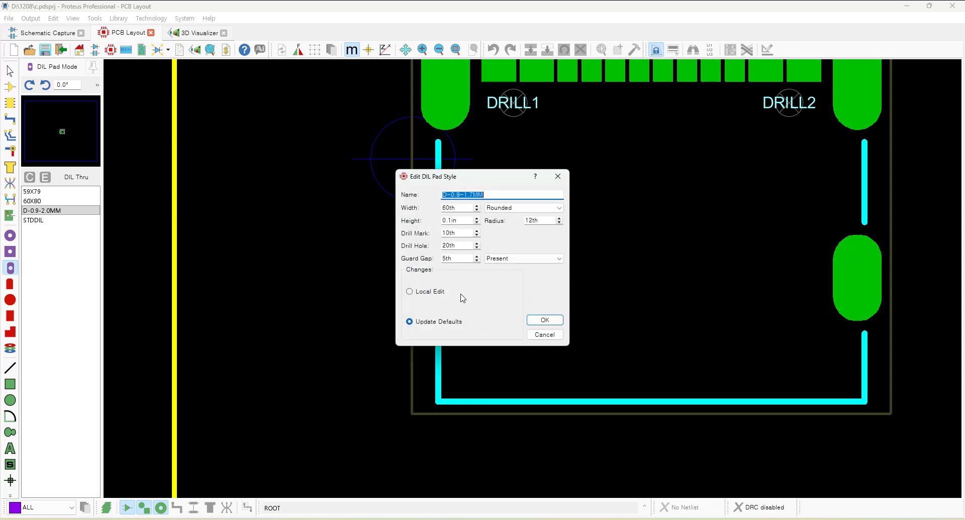
Set the D-0.9-1.7MM pad style to 0.9mm width, 1.7mm height and 0.3mm corner radius, and confirm it.
{"action": "mouse_move", "coordinate": [458, 208]}
{"action": "left_mouse_down"}
{"action": "mouse_move", "coordinate": [425, 213]}
{"action": "mouse_move", "coordinate": [445, 204]}
{"action": "left_mouse_up"}
{"action": "type", "text": "0.9mm"}
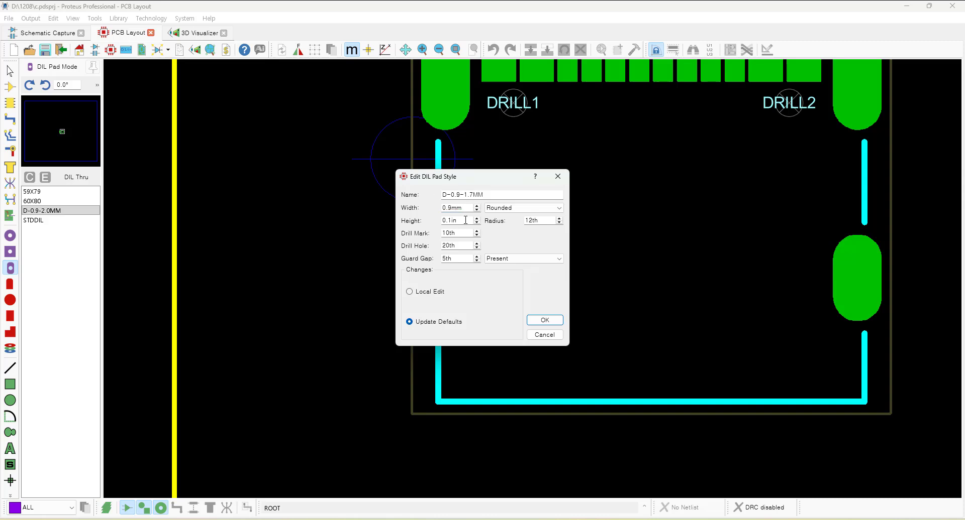
{"action": "key", "text": "Tab"}
{"action": "type", "text": "1.7mm"}
{"action": "key", "text": "Tab"}
{"action": "type", "text": "0.3mm"}
{"action": "left_click", "coordinate": [544, 320]}
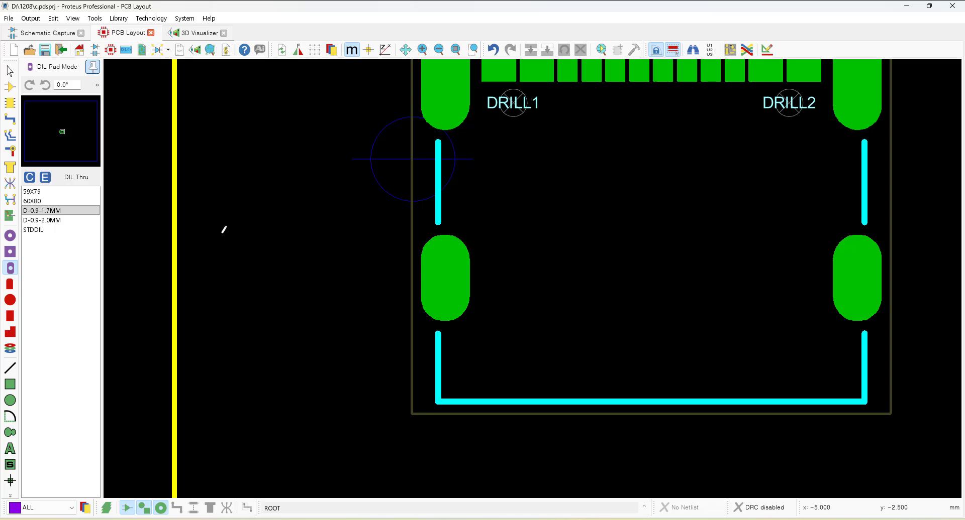
Create a new padstack named D-0.6-1.4MM based on the D-0.9-1.7MM pad style.
{"action": "left_click", "coordinate": [14, 353]}
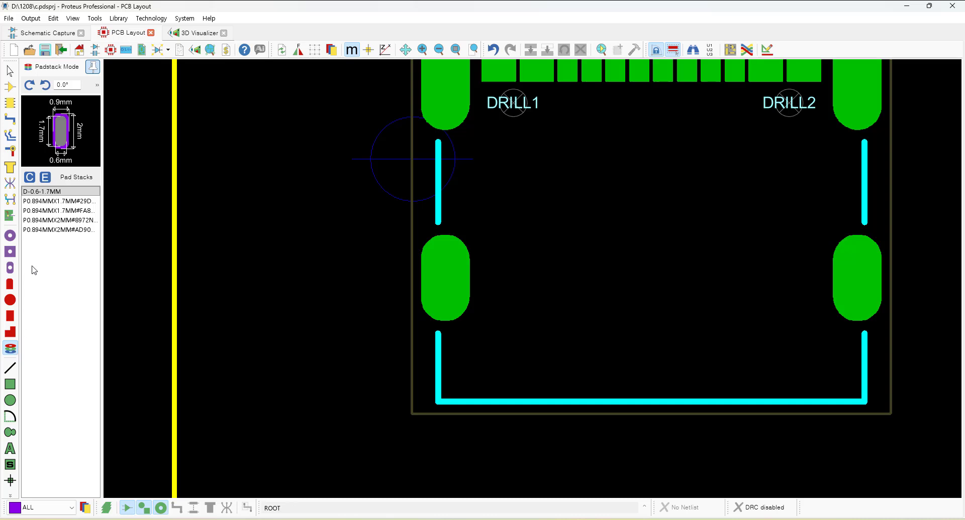
{"action": "left_click", "coordinate": [30, 179]}
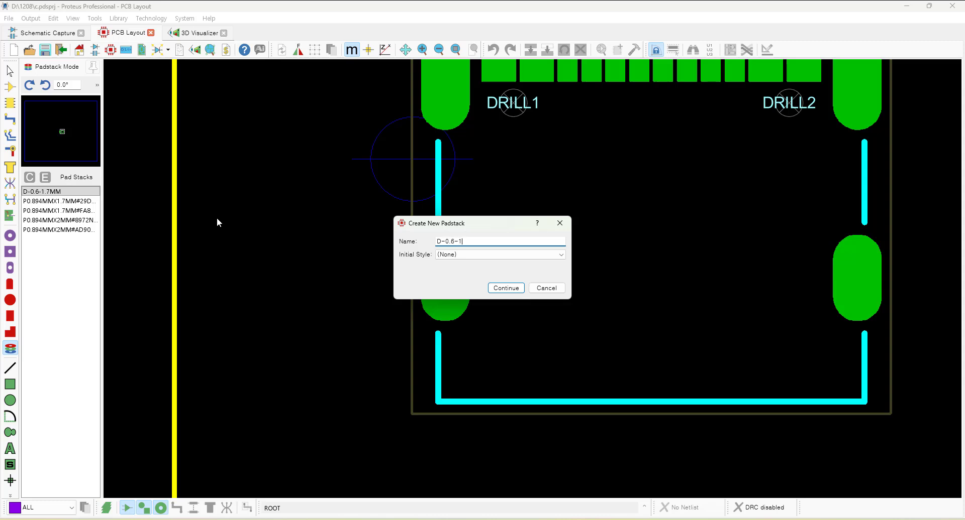
{"action": "left_click", "coordinate": [466, 256]}
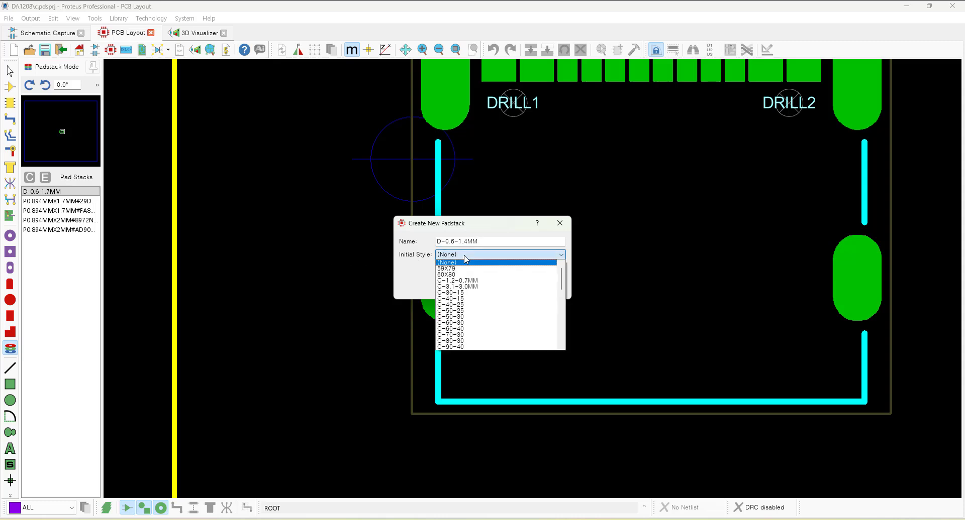
{"action": "scroll", "coordinate": [492, 332], "scroll_direction": "down", "scroll_amount": 5}
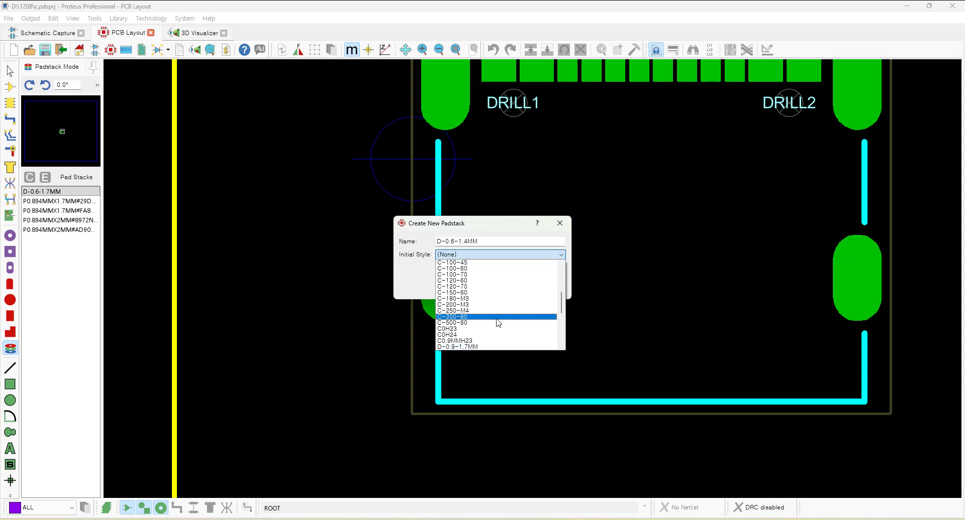
{"action": "scroll", "coordinate": [497, 323], "scroll_direction": "down", "scroll_amount": 2}
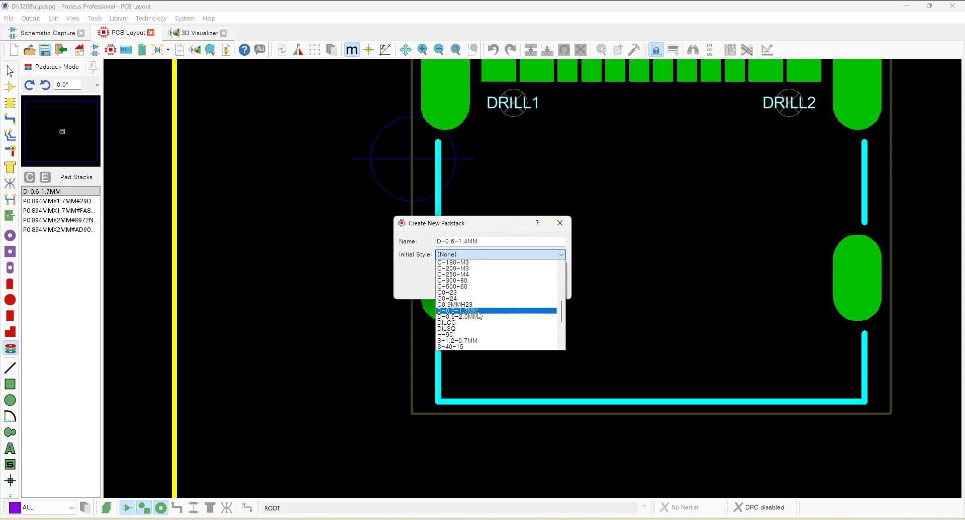
{"action": "left_click", "coordinate": [477, 310]}
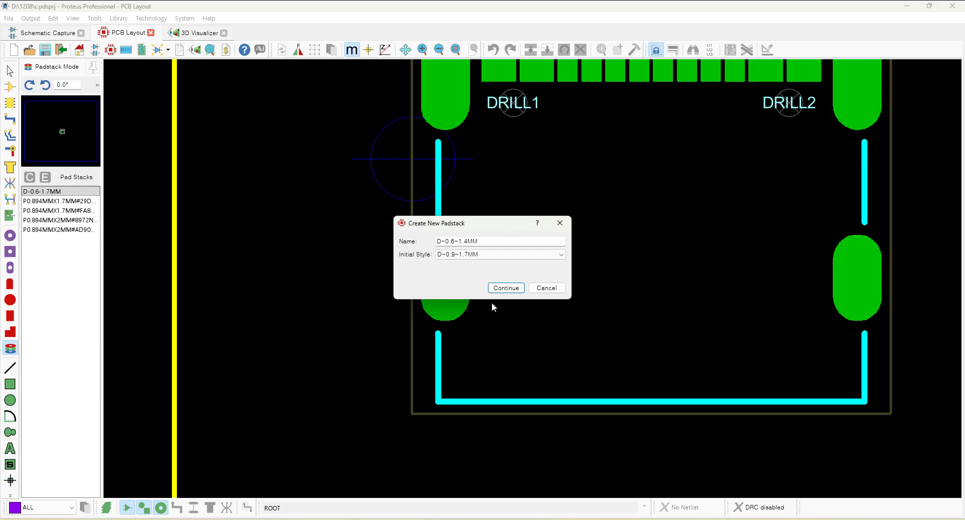
{"action": "left_click", "coordinate": [508, 289]}
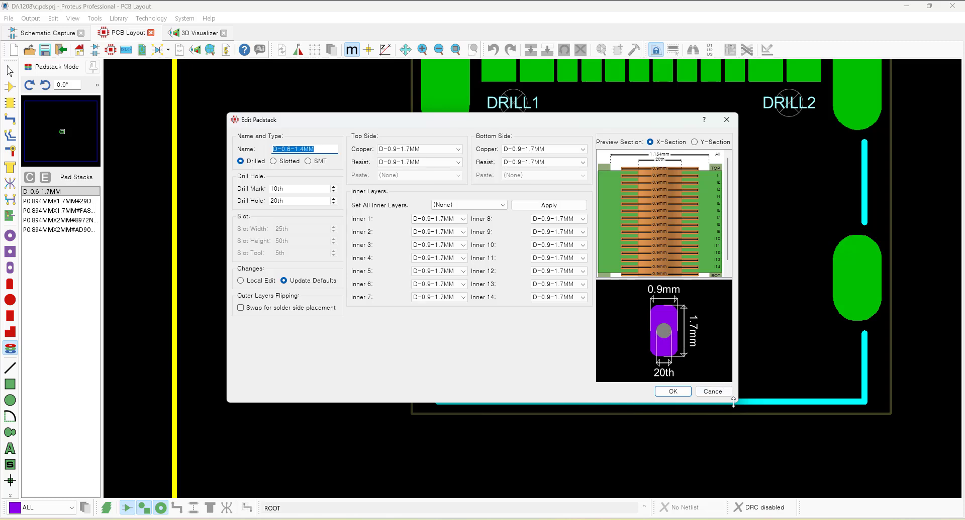
Make the D-0.6-1.4MM padstack slotted with a 0.5mm slot tool.
{"action": "left_click_drag", "start_coordinate": [736, 406], "coordinate": [838, 483]}
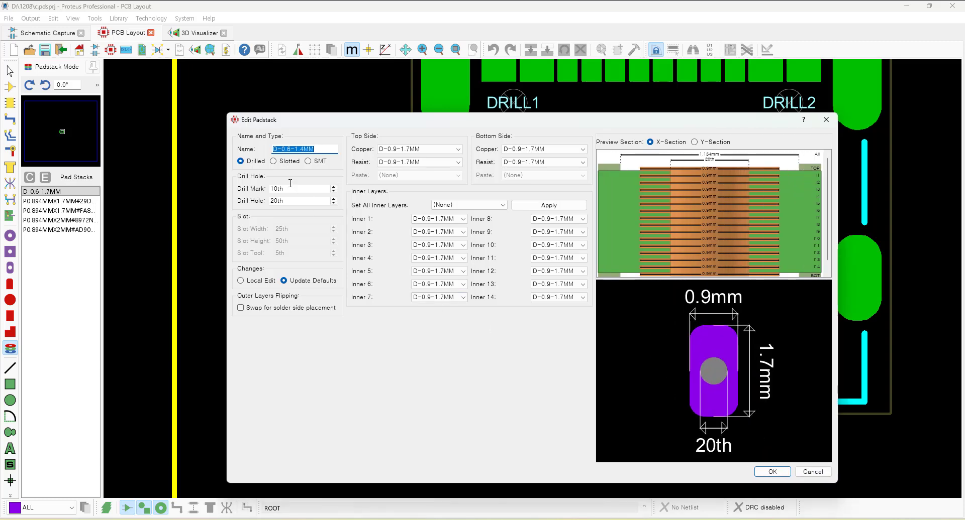
{"action": "left_click", "coordinate": [280, 162]}
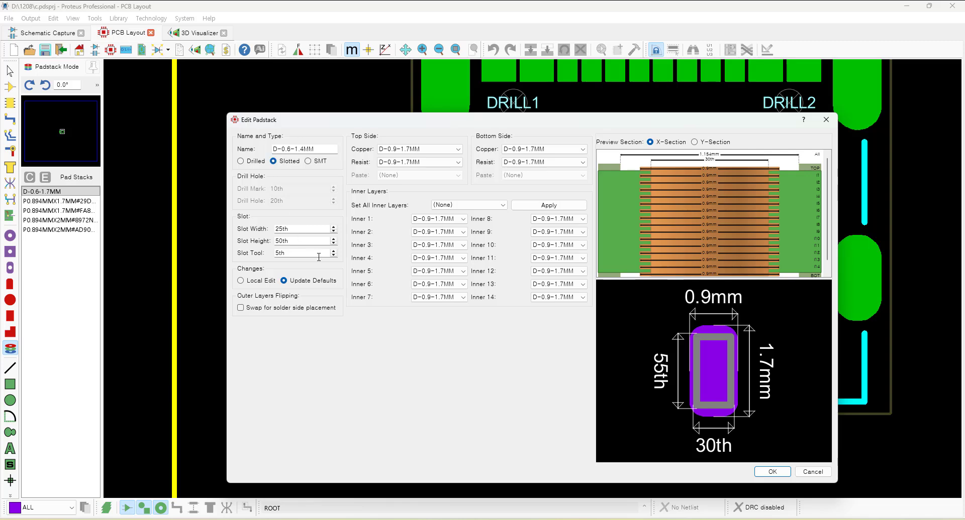
{"action": "left_click_drag", "start_coordinate": [309, 255], "coordinate": [247, 251]}
{"action": "type", "text": "0.5mm"}
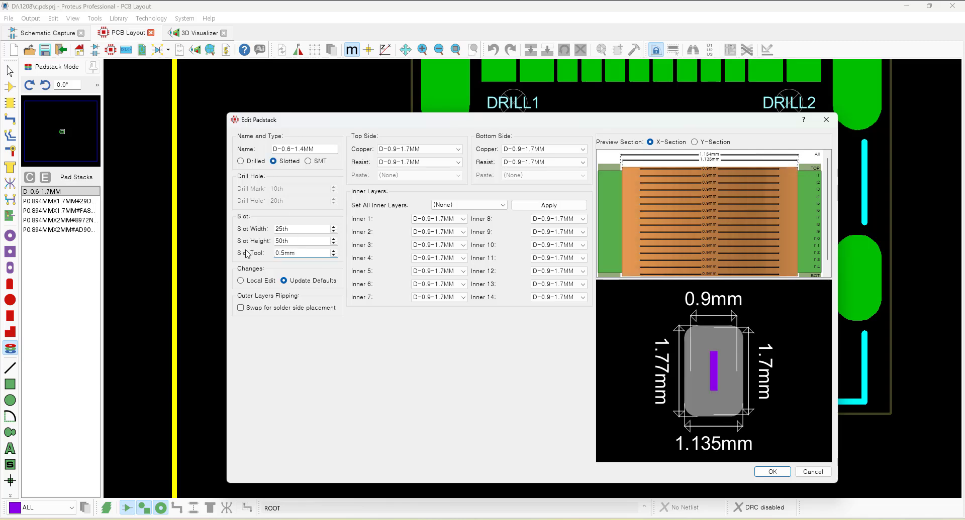
Set the D-0.6-1.4MM padstack's slot width to 0.1mm and slot height to 0.9mm, and confirm it.
{"action": "left_click_drag", "start_coordinate": [297, 229], "coordinate": [245, 228]}
{"action": "type", "text": "0.1mm"}
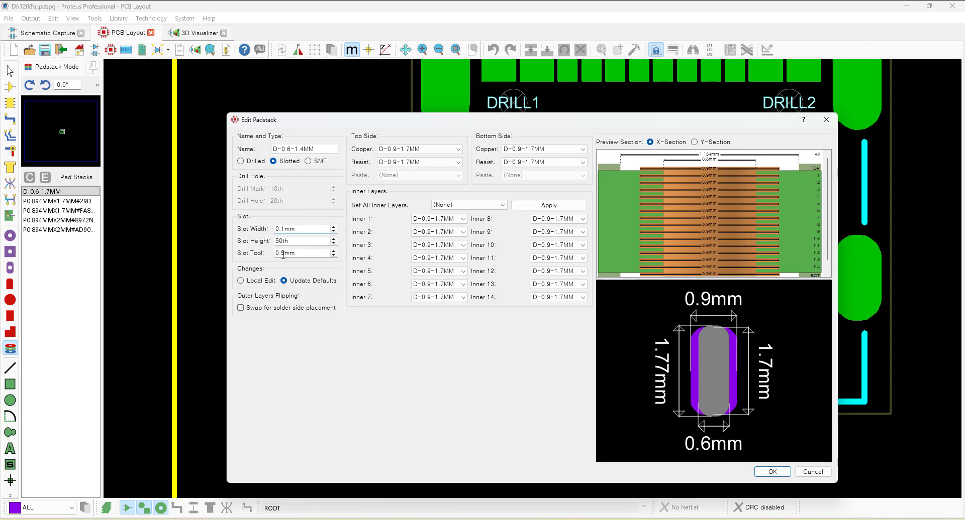
{"action": "double_click", "coordinate": [292, 241]}
{"action": "type", "text": "0.9mm"}
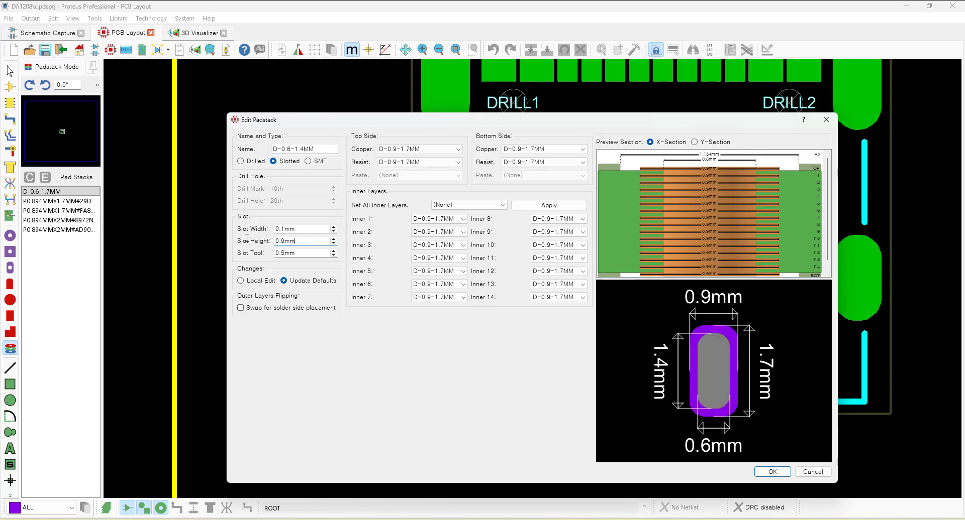
{"action": "left_click", "coordinate": [769, 472]}
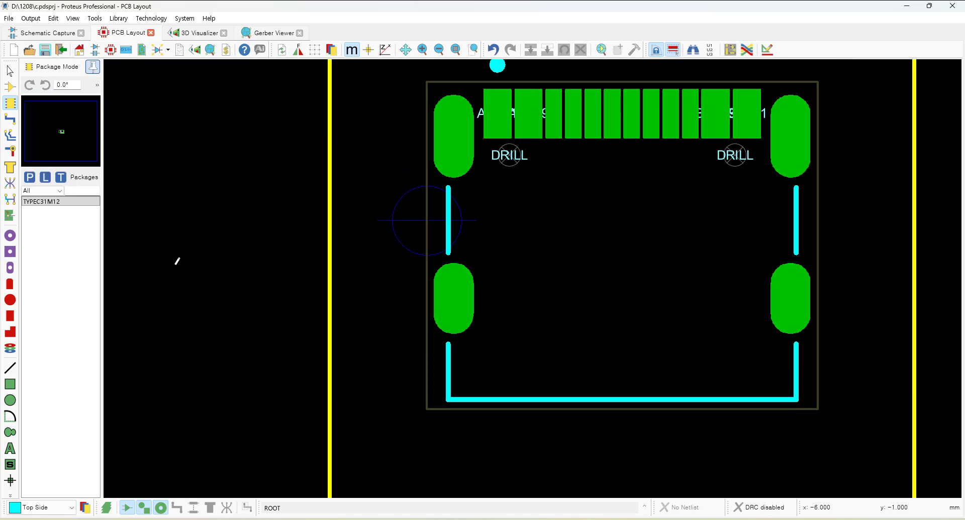
Select the connector footprint on the board and decompose it into its separate pads and graphics.
{"action": "key", "text": "F8"}
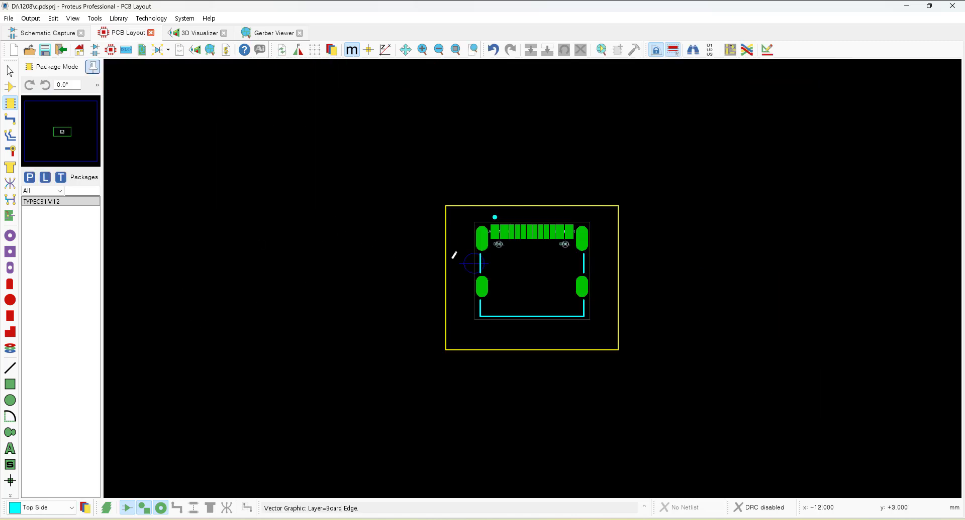
{"action": "left_click_drag", "start_coordinate": [461, 216], "coordinate": [604, 322]}
{"action": "right_click", "coordinate": [484, 289]}
{"action": "key", "text": "Delete"}
{"action": "left_click", "coordinate": [58, 201]}
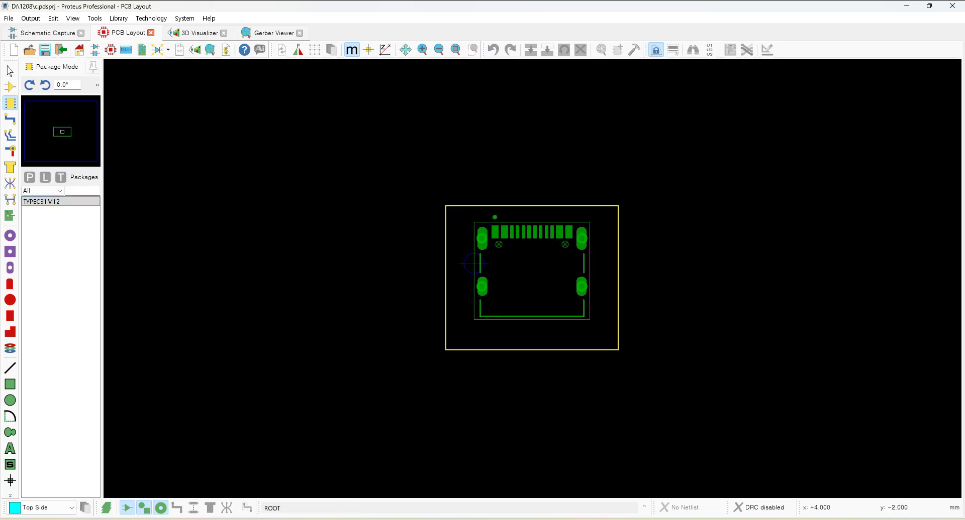
{"action": "left_click", "coordinate": [545, 272]}
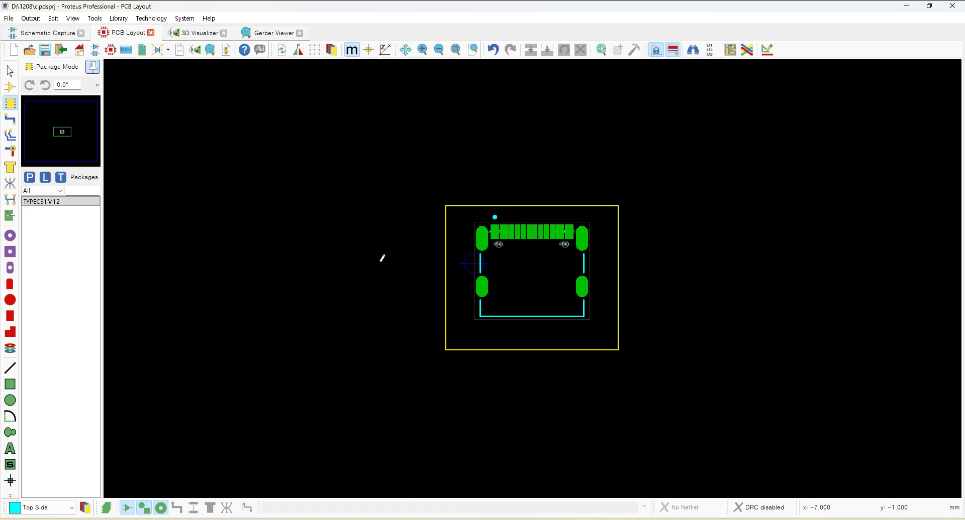
{"action": "scroll", "coordinate": [545, 272], "scroll_direction": "up", "scroll_amount": 1}
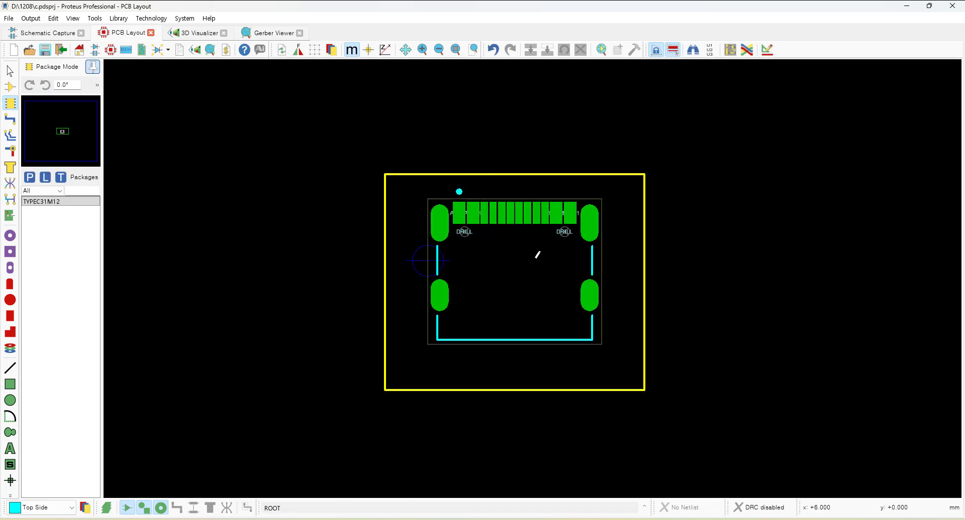
{"action": "scroll", "coordinate": [537, 254], "scroll_direction": "up", "scroll_amount": 1}
{"action": "scroll", "coordinate": [500, 256], "scroll_direction": "down", "scroll_amount": 1}
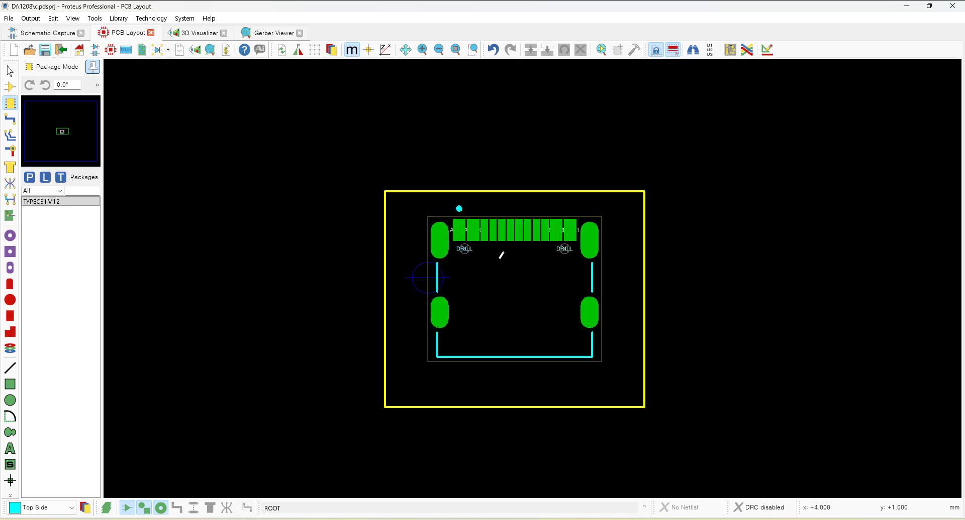
{"action": "left_click_drag", "start_coordinate": [410, 158], "coordinate": [626, 377]}
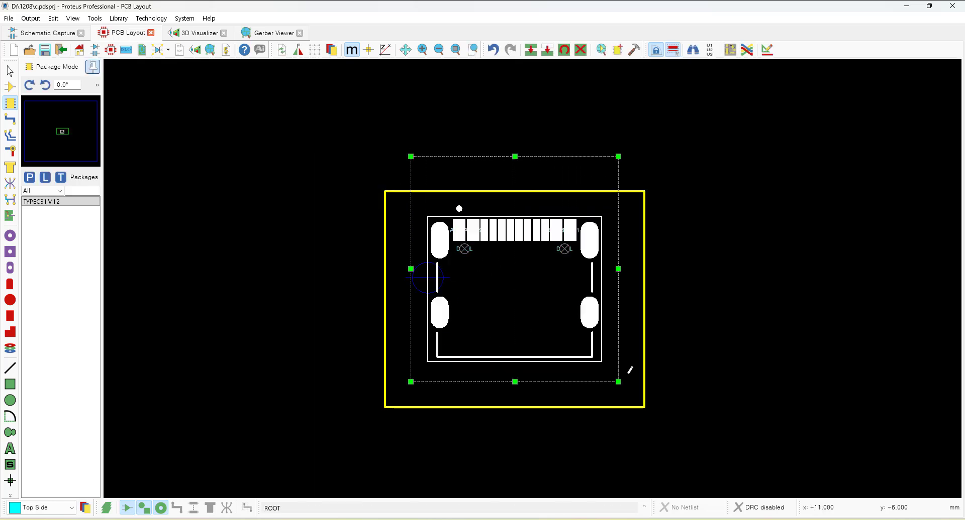
{"action": "left_click", "coordinate": [634, 50]}
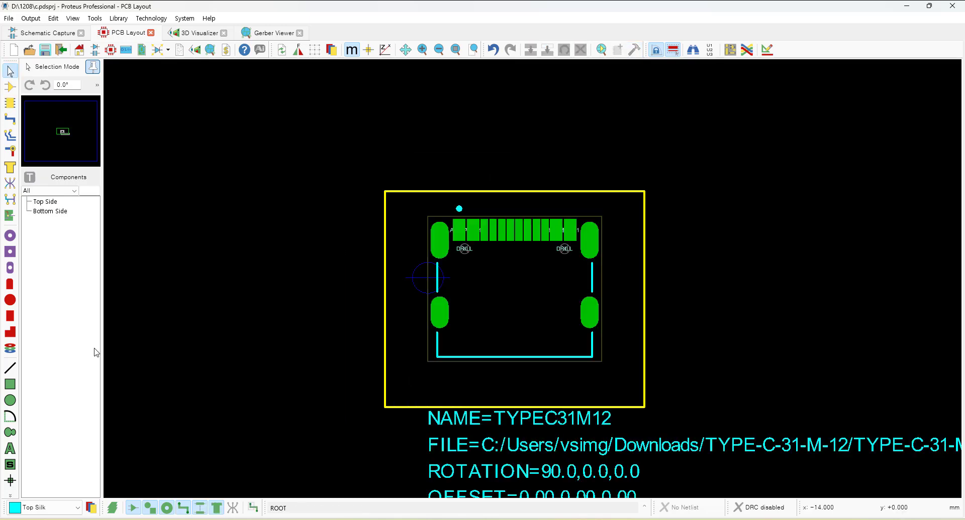
Apply the D-0.6-1.7MM padstack to the upper-left S1 shield pad of the connector.
{"action": "left_click", "coordinate": [10, 348]}
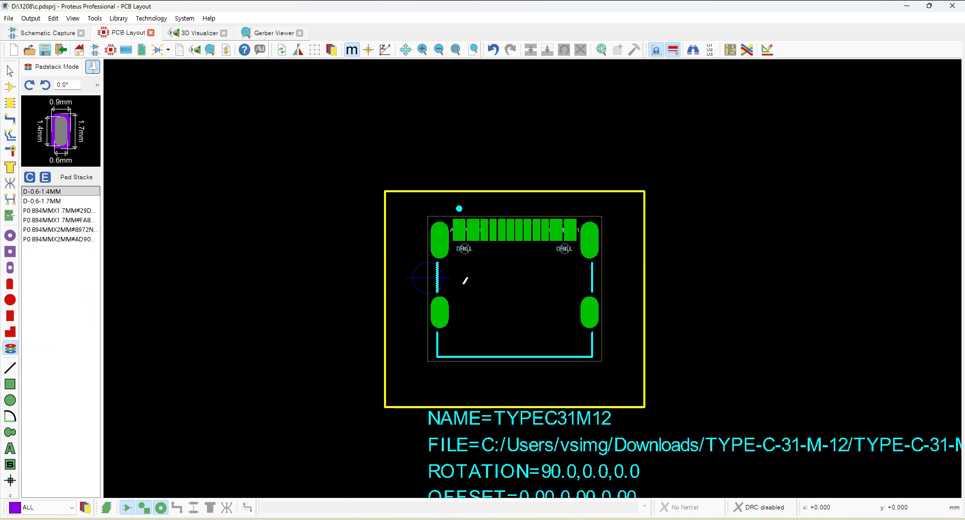
{"action": "scroll", "coordinate": [475, 270], "scroll_direction": "up", "scroll_amount": 3}
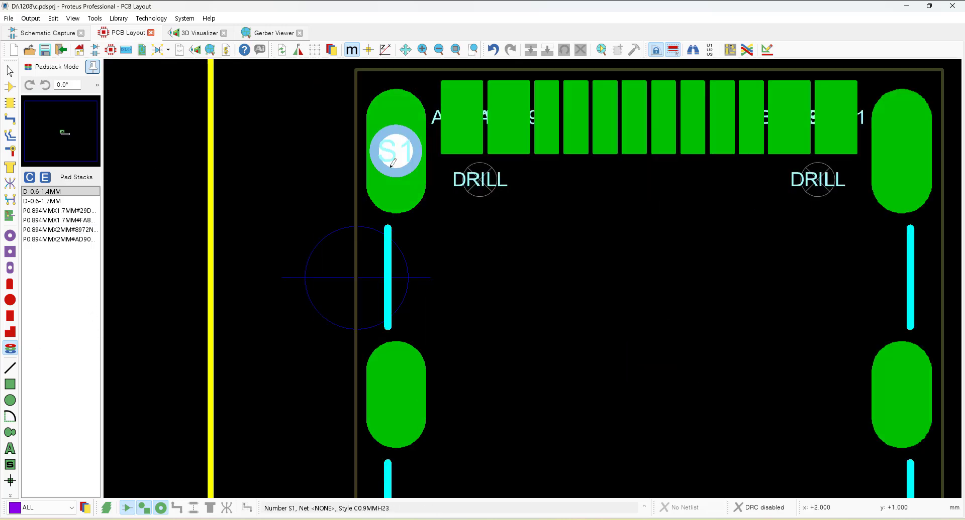
{"action": "left_click", "coordinate": [42, 201]}
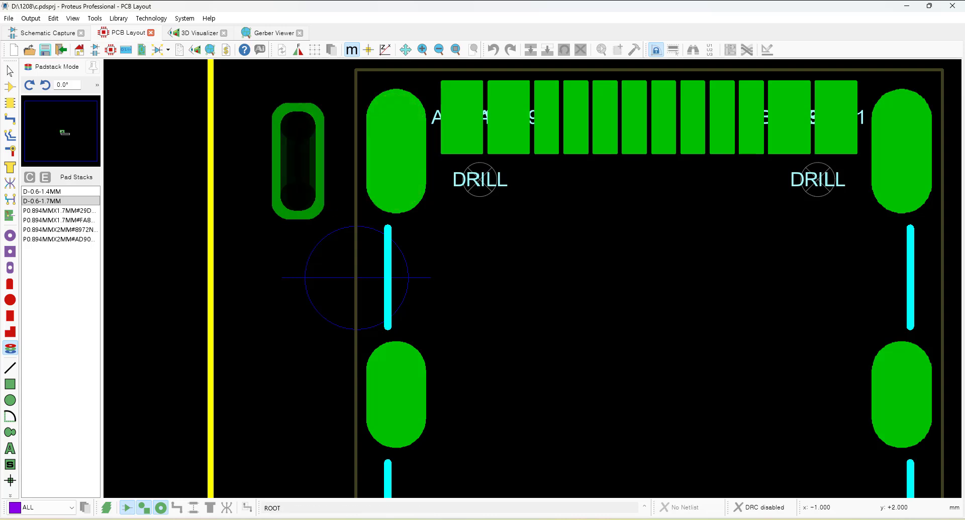
{"action": "left_click", "coordinate": [396, 151]}
{"action": "right_click", "coordinate": [389, 219]}
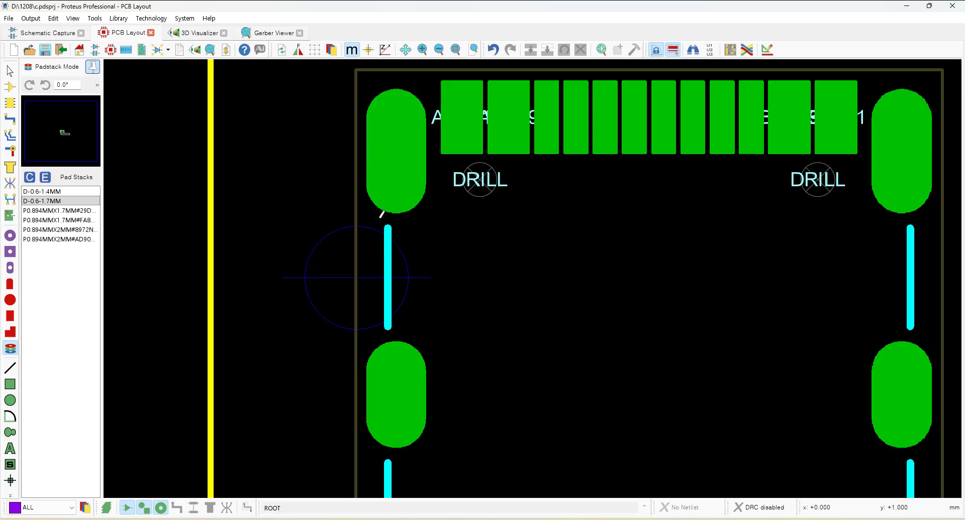
Try setting a 5MM Y offset for the 3D model in Make Package for the whole decomposed footprint.
{"action": "scroll", "coordinate": [382, 215], "scroll_direction": "down", "scroll_amount": 2}
{"action": "scroll", "coordinate": [380, 153], "scroll_direction": "down", "scroll_amount": 1}
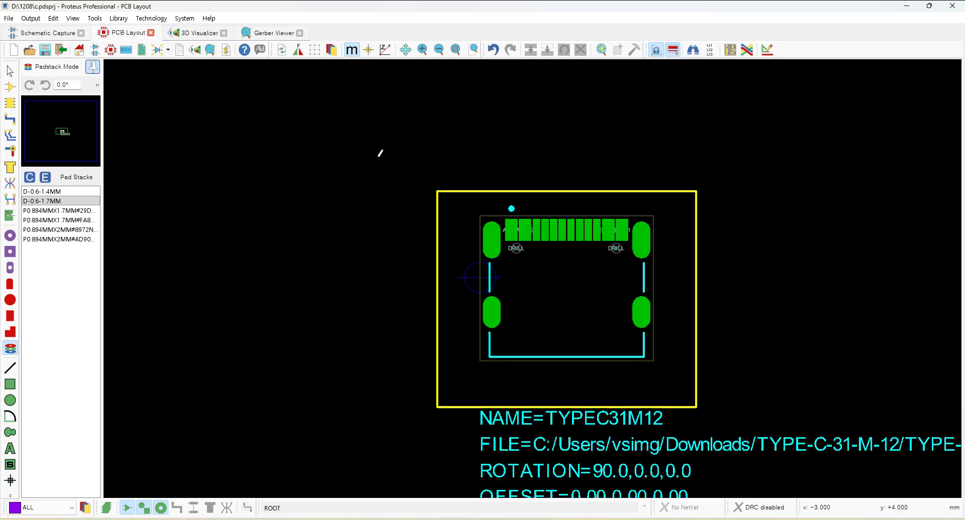
{"action": "scroll", "coordinate": [412, 164], "scroll_direction": "down", "scroll_amount": 2}
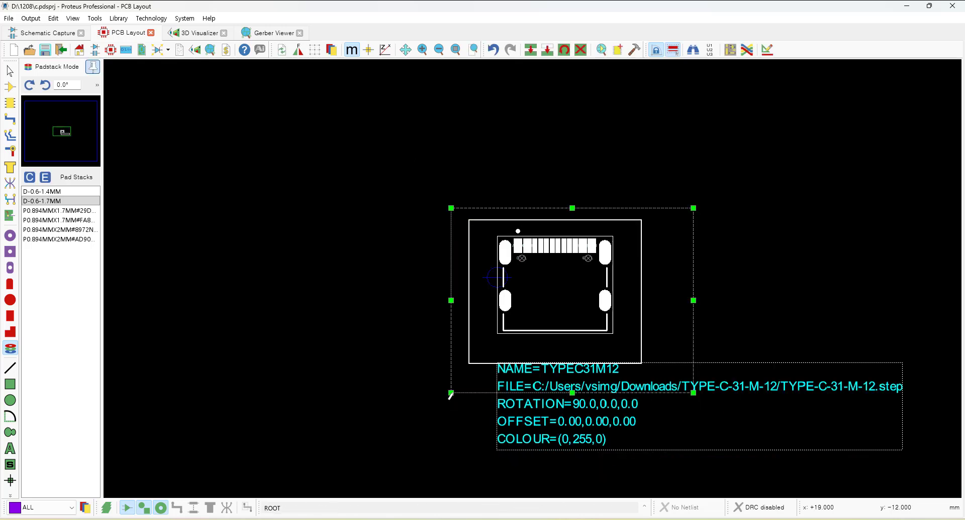
{"action": "left_click_drag", "start_coordinate": [417, 198], "coordinate": [912, 485]}
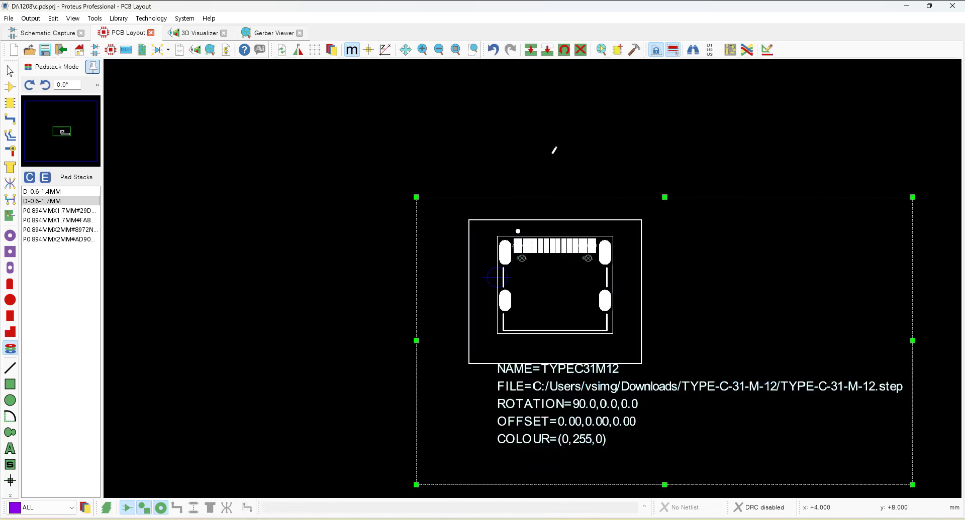
{"action": "left_click", "coordinate": [617, 51]}
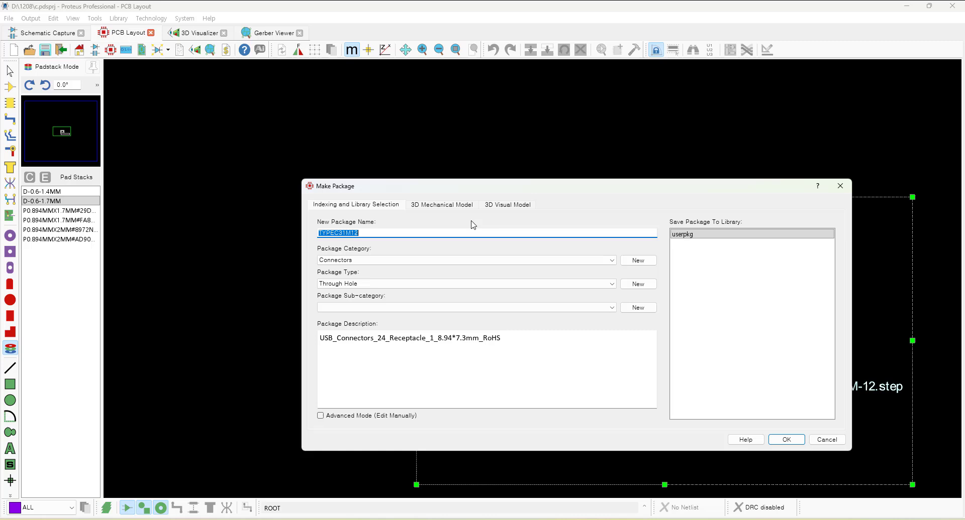
{"action": "left_click", "coordinate": [442, 205]}
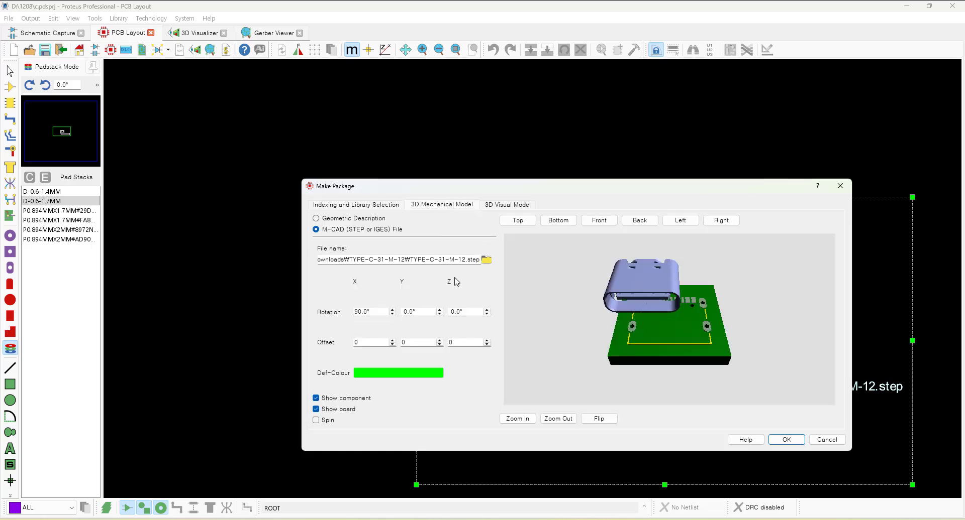
{"action": "mouse_move", "coordinate": [679, 325]}
{"action": "left_mouse_down"}
{"action": "mouse_move", "coordinate": [673, 347]}
{"action": "mouse_move", "coordinate": [669, 287]}
{"action": "mouse_move", "coordinate": [673, 328]}
{"action": "left_mouse_up"}
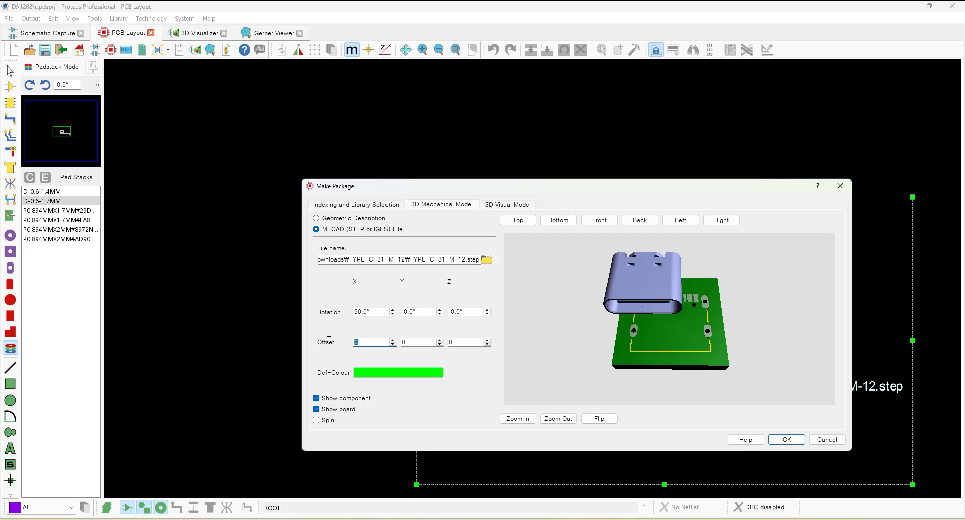
{"action": "key", "text": "Tab"}
{"action": "type", "text": "5MM"}
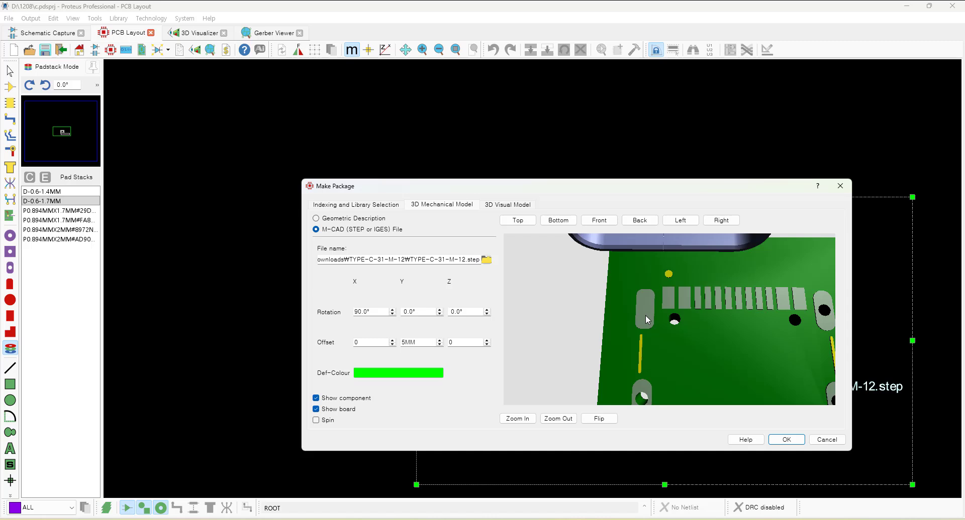
{"action": "left_click_drag", "start_coordinate": [658, 321], "coordinate": [669, 320]}
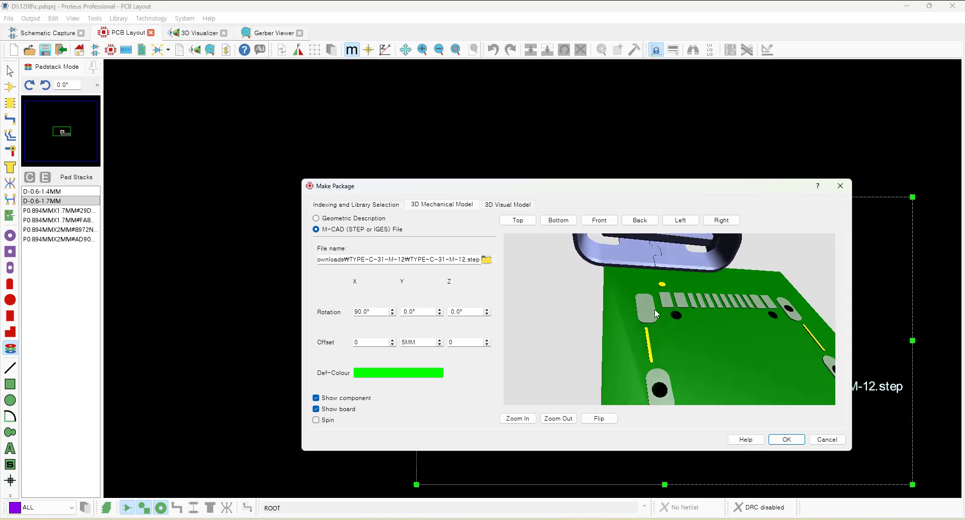
{"action": "left_click", "coordinate": [826, 440]}
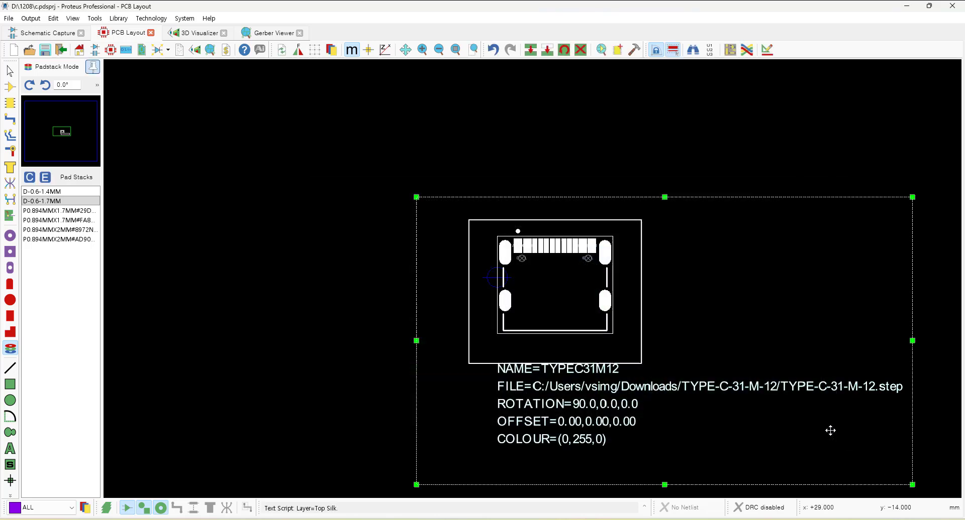
Undo the last package operation to return to the decomposed footprint.
{"action": "key", "text": "ctrl+z"}
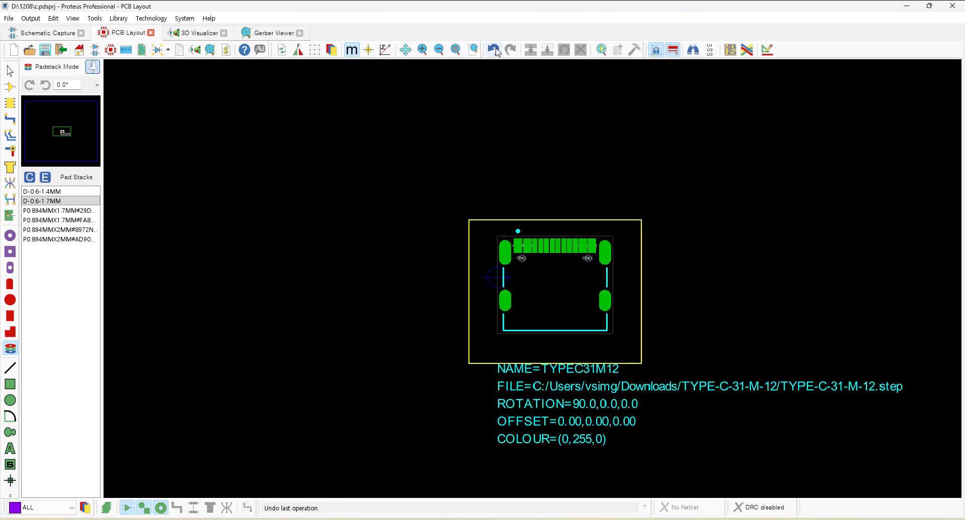
{"action": "scroll", "coordinate": [505, 252], "scroll_direction": "up", "scroll_amount": 2}
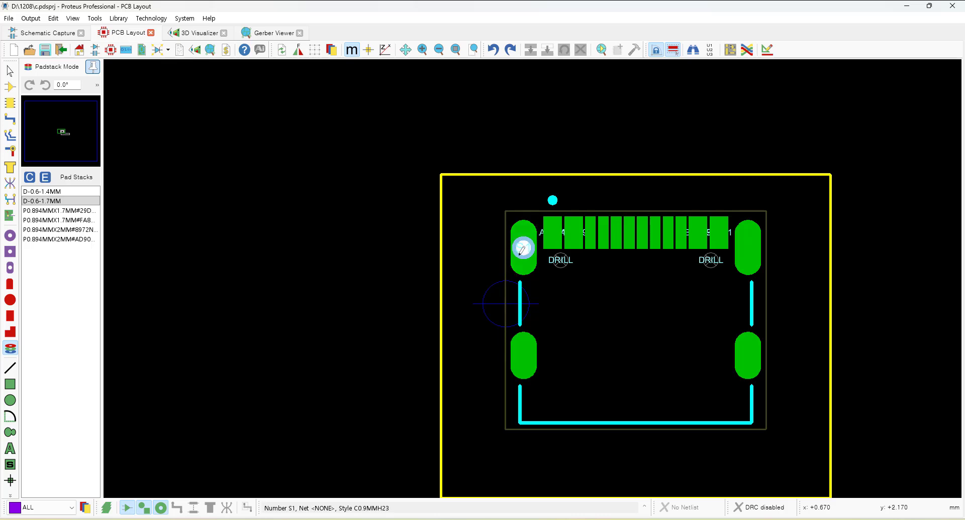
{"action": "scroll", "coordinate": [655, 319], "scroll_direction": "up", "scroll_amount": 1}
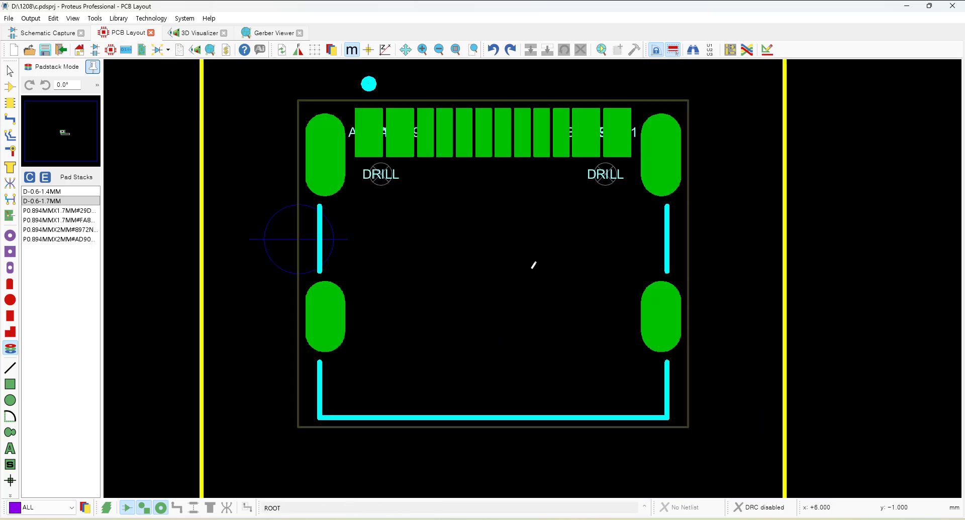
Delete the four round C0.9MMH23 pads overlapping the four shield pads.
{"action": "left_click", "coordinate": [326, 157]}
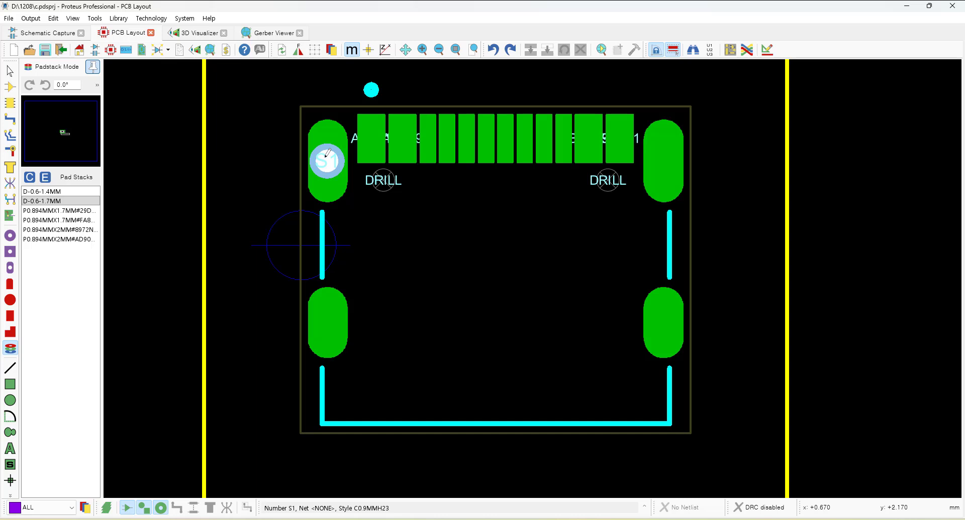
{"action": "right_click", "coordinate": [326, 155]}
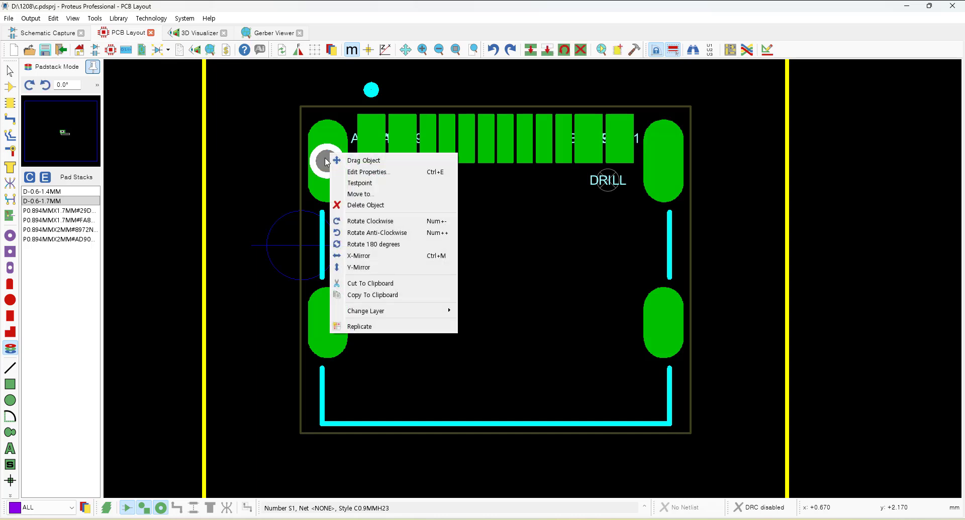
{"action": "left_click", "coordinate": [377, 204]}
{"action": "right_click", "coordinate": [674, 160]}
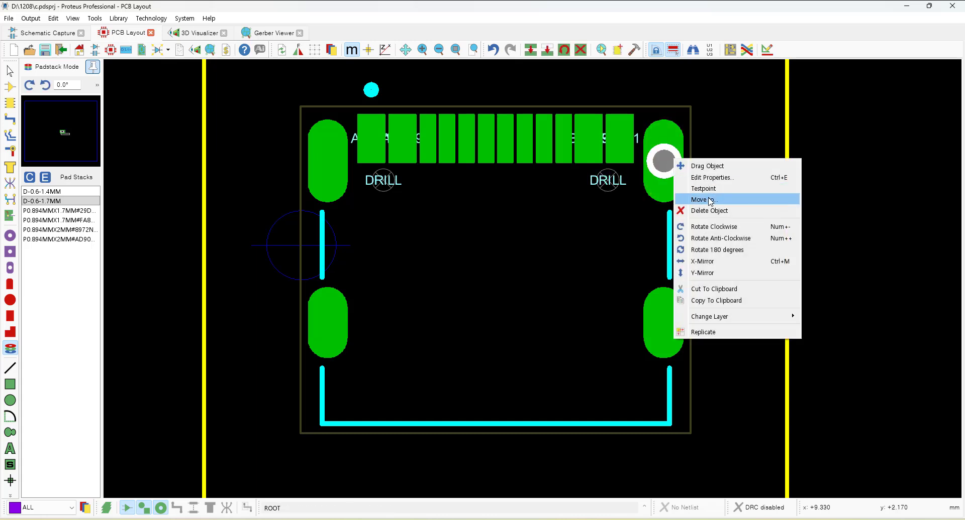
{"action": "left_click", "coordinate": [716, 210]}
{"action": "right_click", "coordinate": [666, 322]}
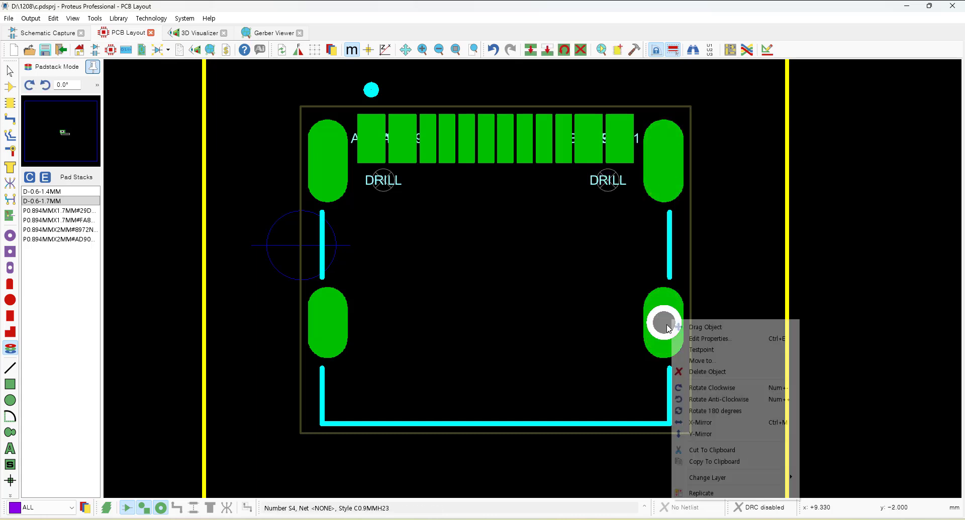
{"action": "left_click", "coordinate": [716, 371]}
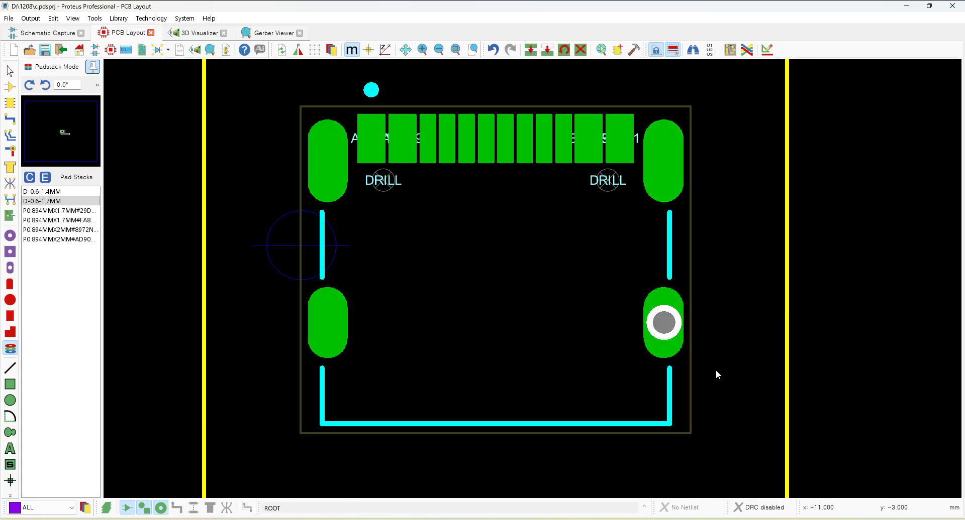
{"action": "right_click", "coordinate": [327, 325]}
{"action": "left_click", "coordinate": [370, 368]}
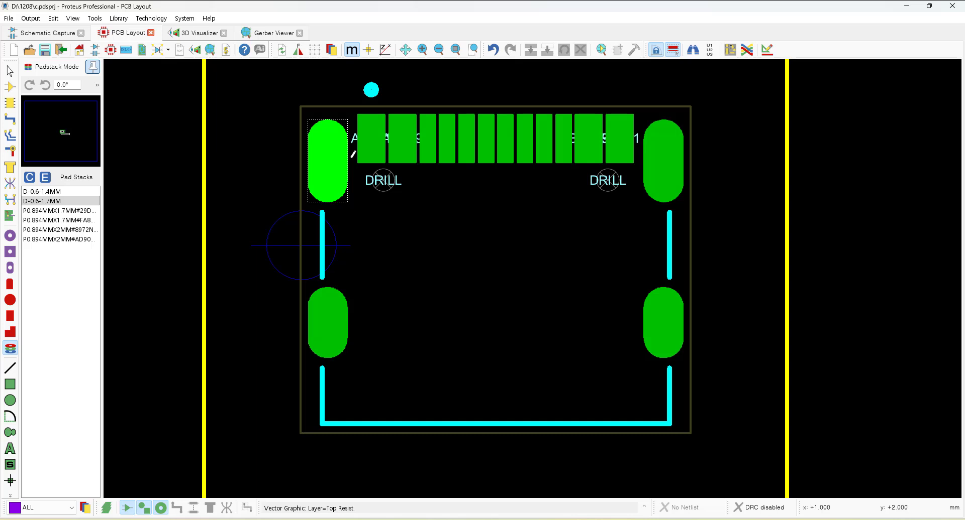
Delete the resist graphics covering the upper-left S1 shield pad.
{"action": "right_click", "coordinate": [354, 151]}
{"action": "left_click", "coordinate": [389, 206]}
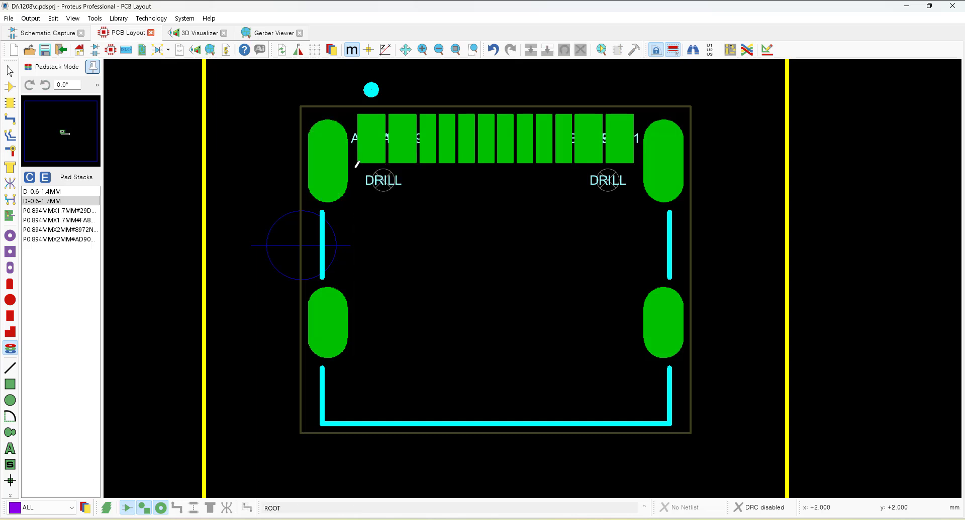
{"action": "right_click", "coordinate": [357, 164]}
{"action": "left_click", "coordinate": [393, 208]}
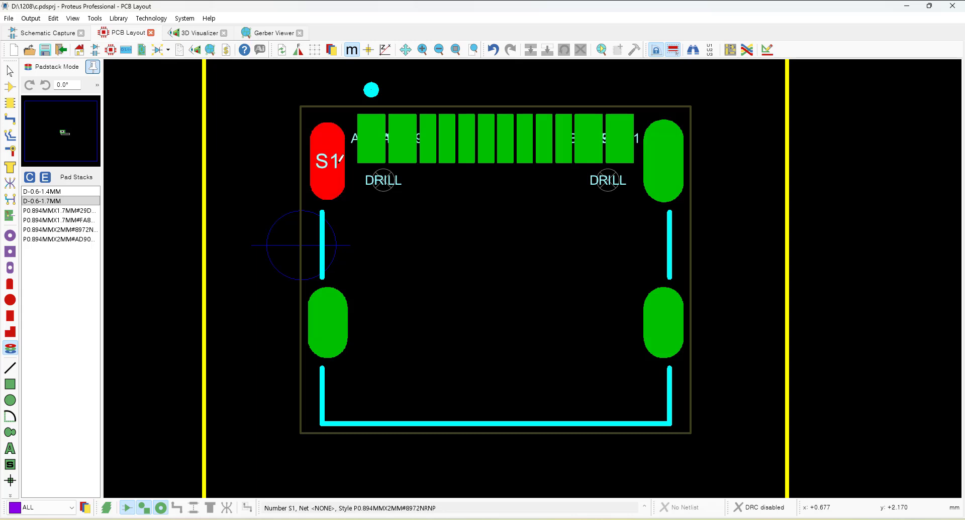
{"action": "left_click", "coordinate": [74, 201]}
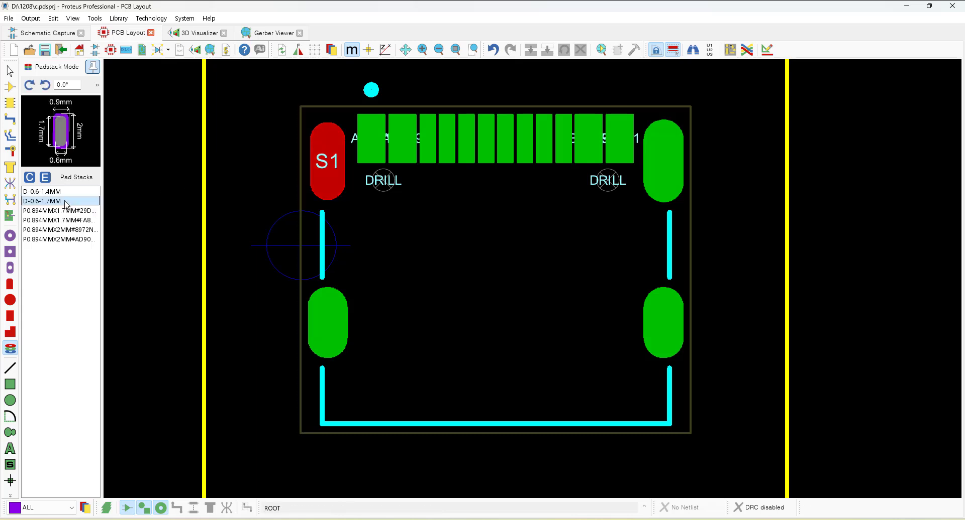
{"action": "left_click", "coordinate": [223, 167]}
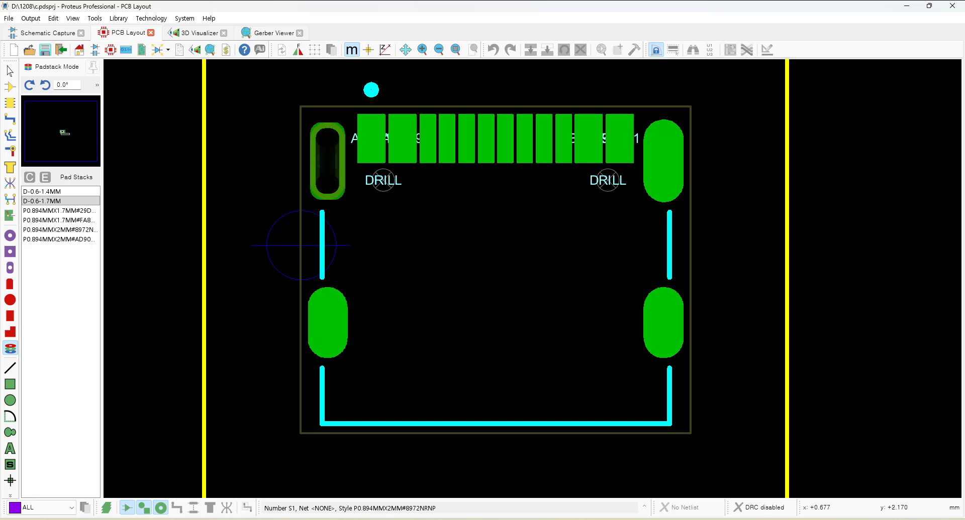
{"action": "right_click", "coordinate": [262, 167]}
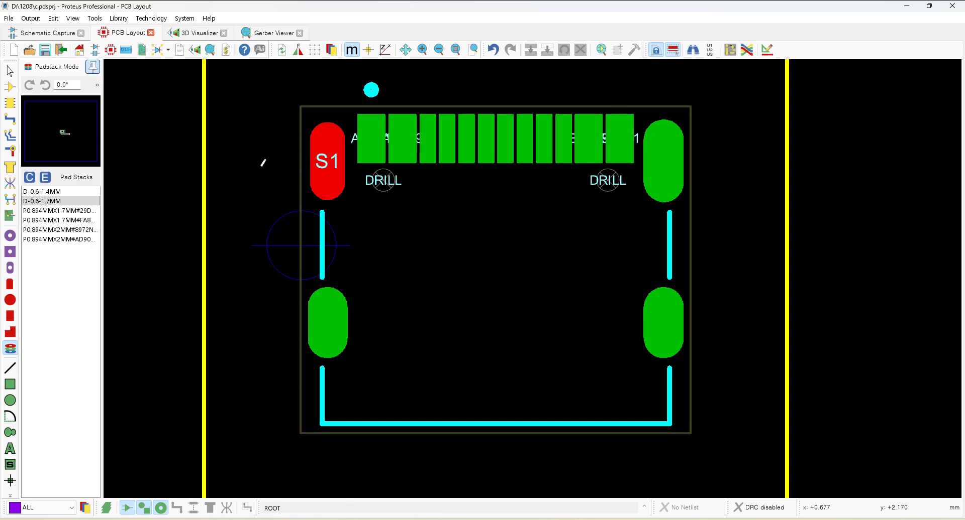
{"action": "left_click", "coordinate": [262, 166]}
{"action": "right_click", "coordinate": [328, 161]}
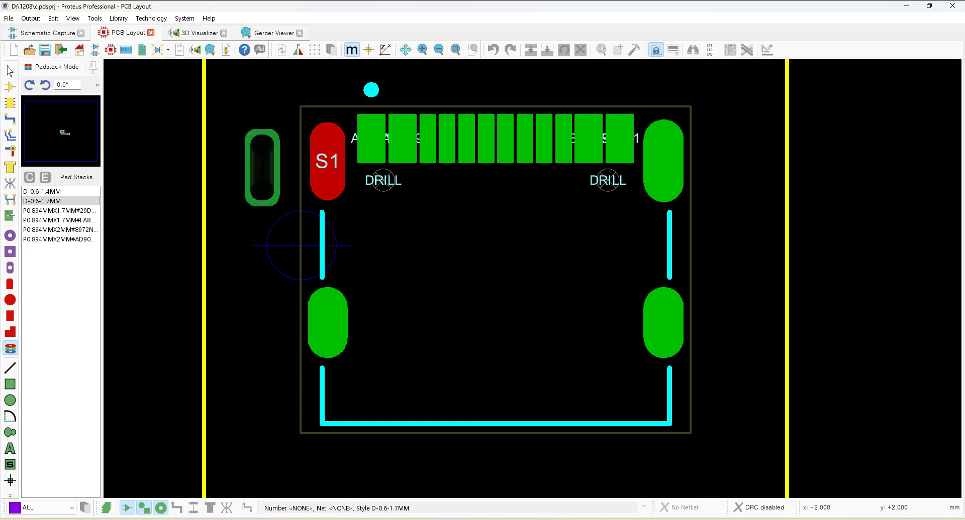
{"action": "right_click", "coordinate": [342, 173]}
{"action": "left_click", "coordinate": [374, 172]}
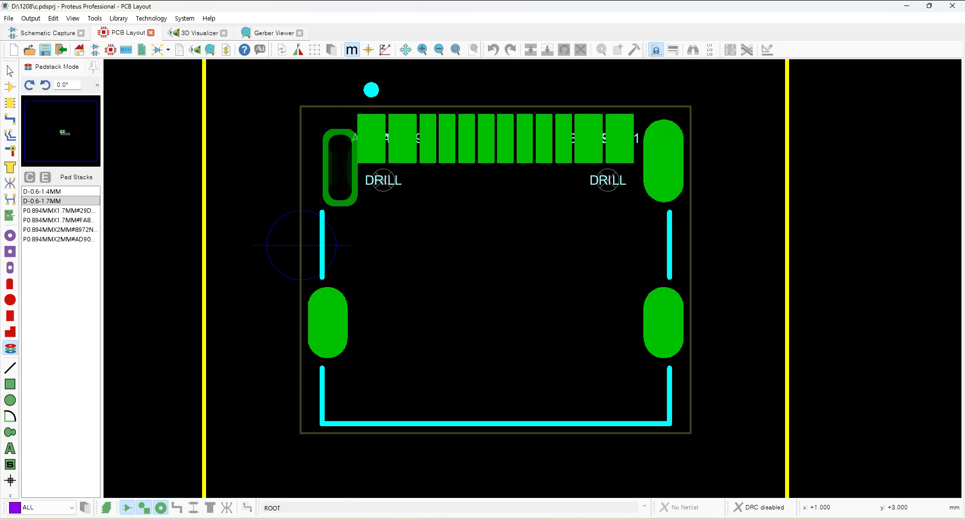
{"action": "left_click", "coordinate": [262, 167]}
{"action": "right_click", "coordinate": [263, 167]}
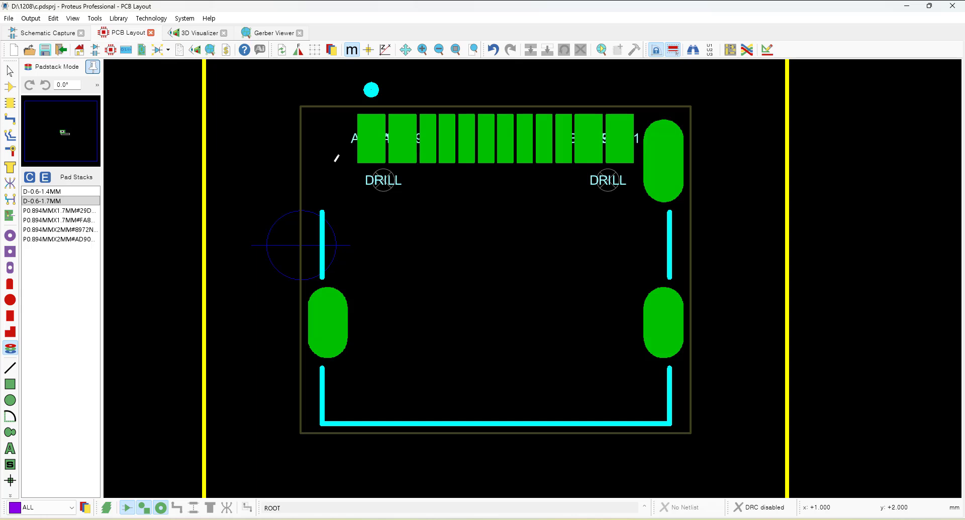
{"action": "left_click", "coordinate": [493, 49]}
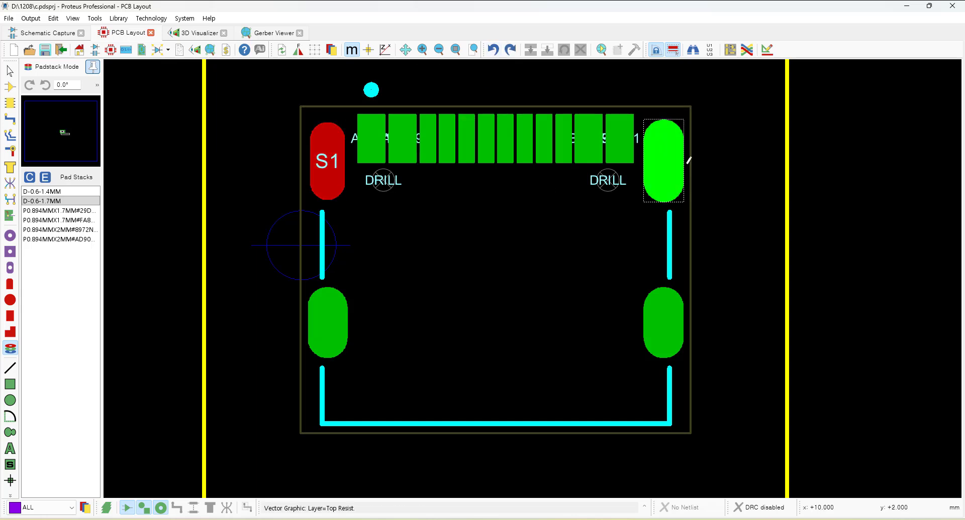
Delete the resist graphics covering the S2, S3 and S4 shield pads.
{"action": "right_click", "coordinate": [687, 156]}
{"action": "left_click", "coordinate": [728, 209]}
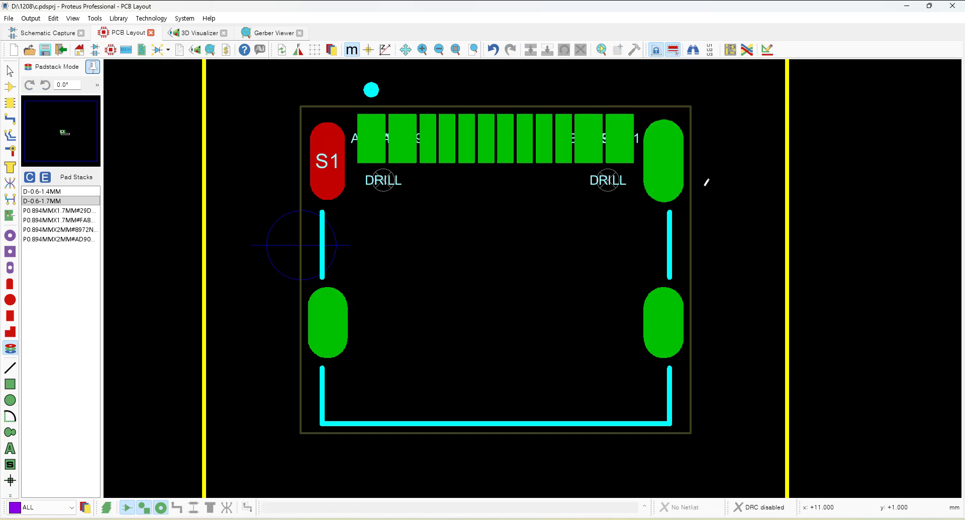
{"action": "right_click", "coordinate": [688, 159]}
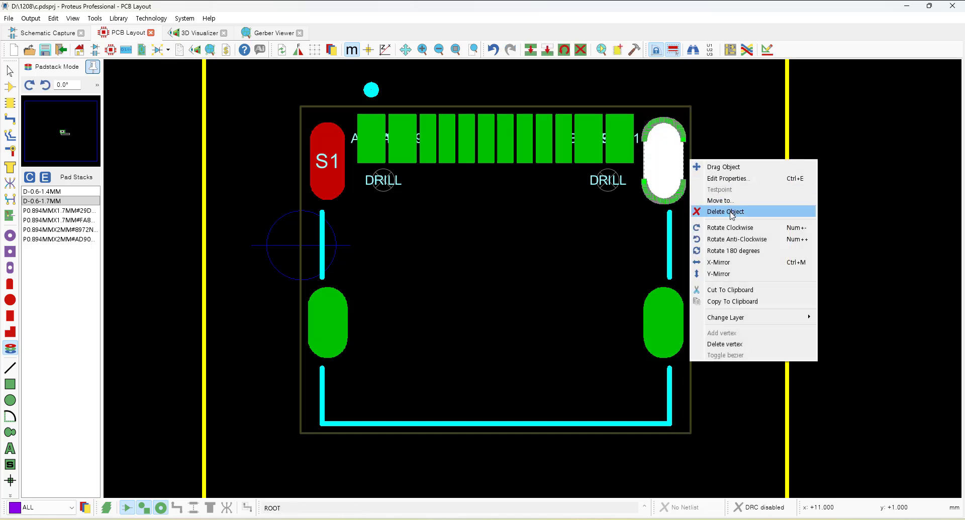
{"action": "left_click", "coordinate": [731, 208]}
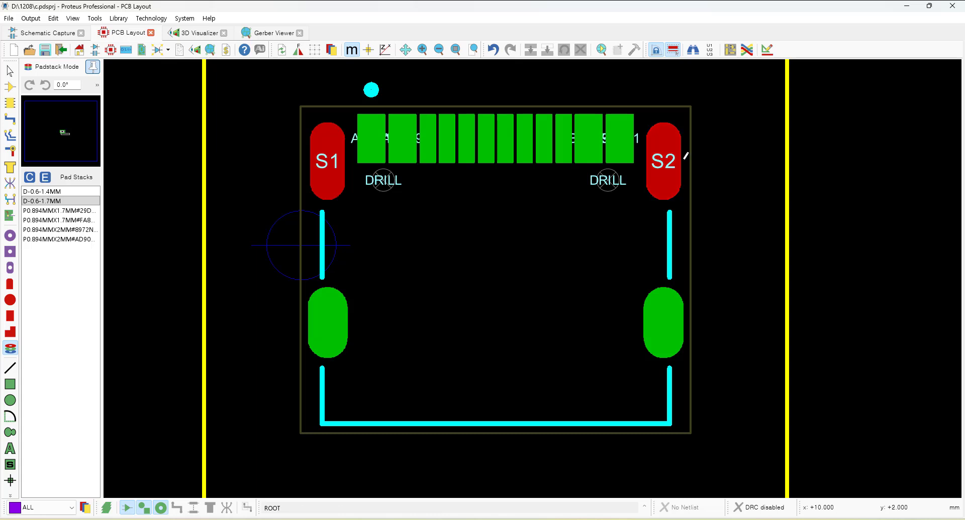
{"action": "right_click", "coordinate": [686, 156]}
{"action": "left_click", "coordinate": [729, 117]}
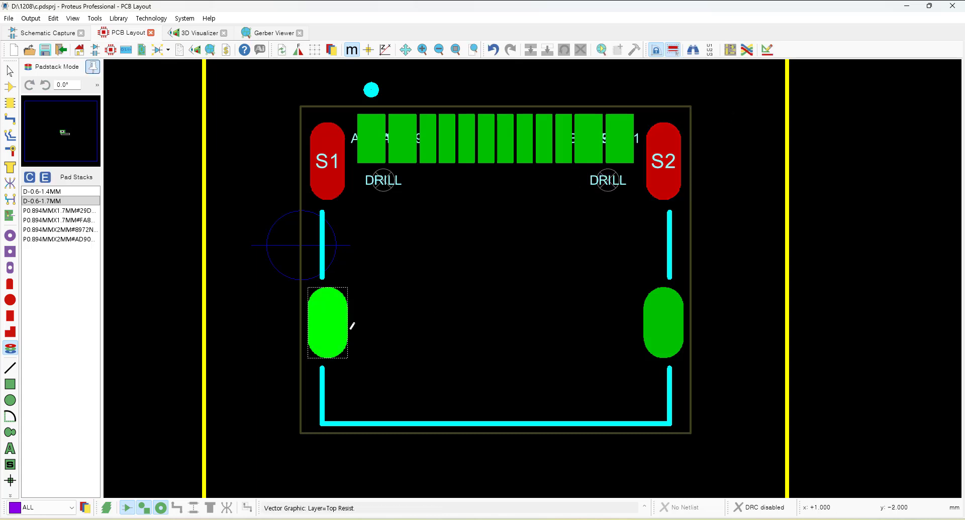
{"action": "right_click", "coordinate": [352, 325]}
{"action": "left_click", "coordinate": [364, 348]}
{"action": "right_click", "coordinate": [346, 327]}
{"action": "left_click", "coordinate": [373, 359]}
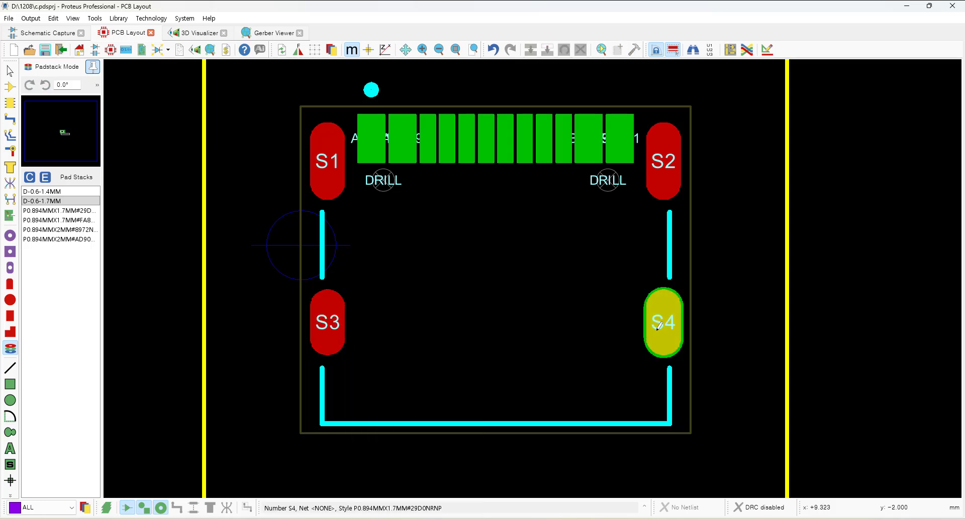
{"action": "right_click", "coordinate": [686, 311]}
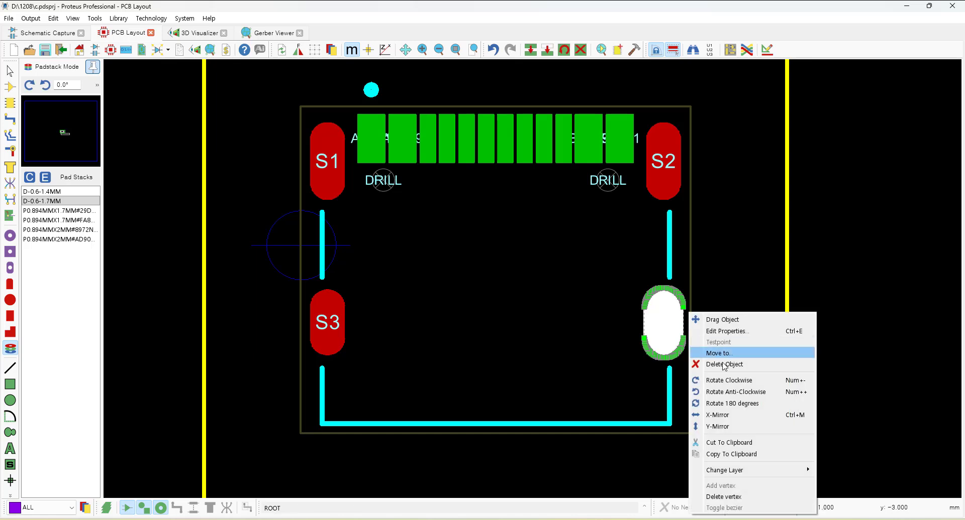
{"action": "left_click", "coordinate": [709, 353]}
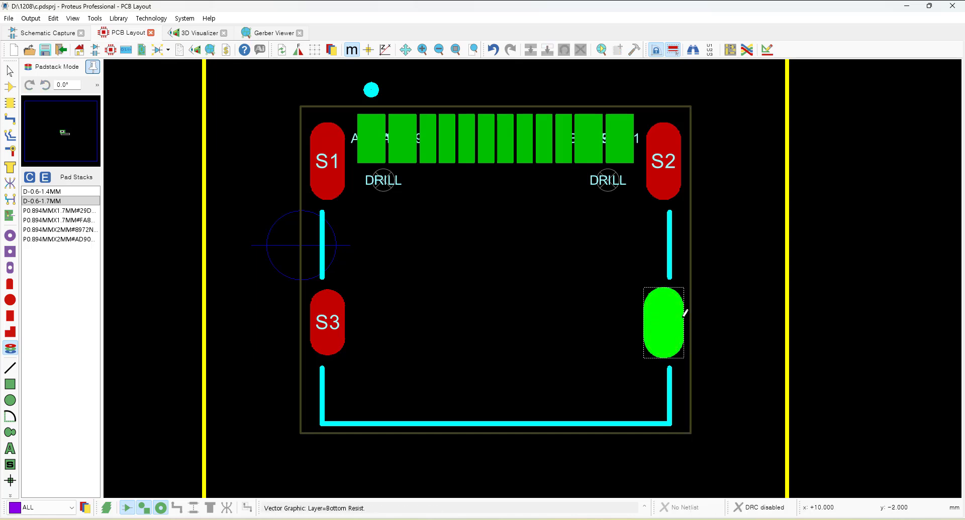
{"action": "right_click", "coordinate": [684, 315]}
{"action": "left_click", "coordinate": [713, 364]}
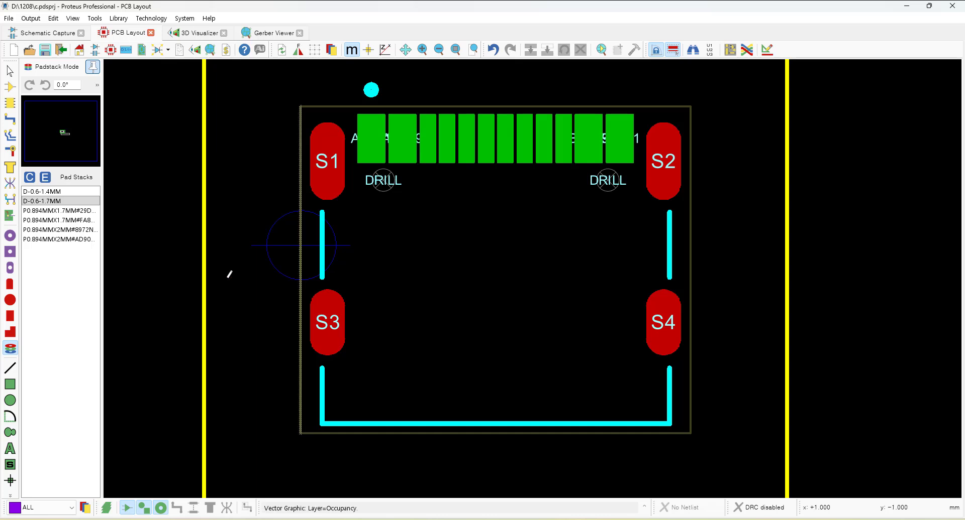
Apply the D-0.6-1.7MM padstack to the upper S1 and S2 shield pads.
{"action": "left_click", "coordinate": [73, 202]}
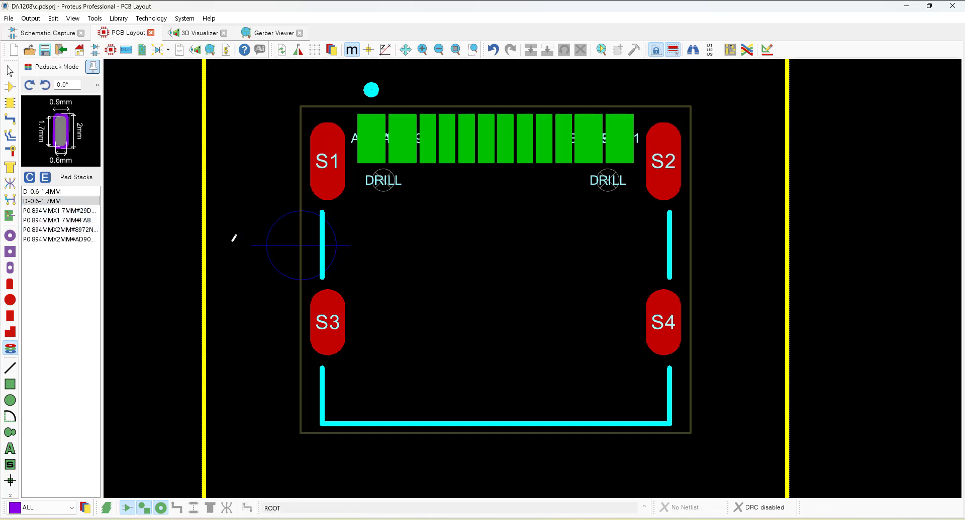
{"action": "left_click", "coordinate": [327, 161]}
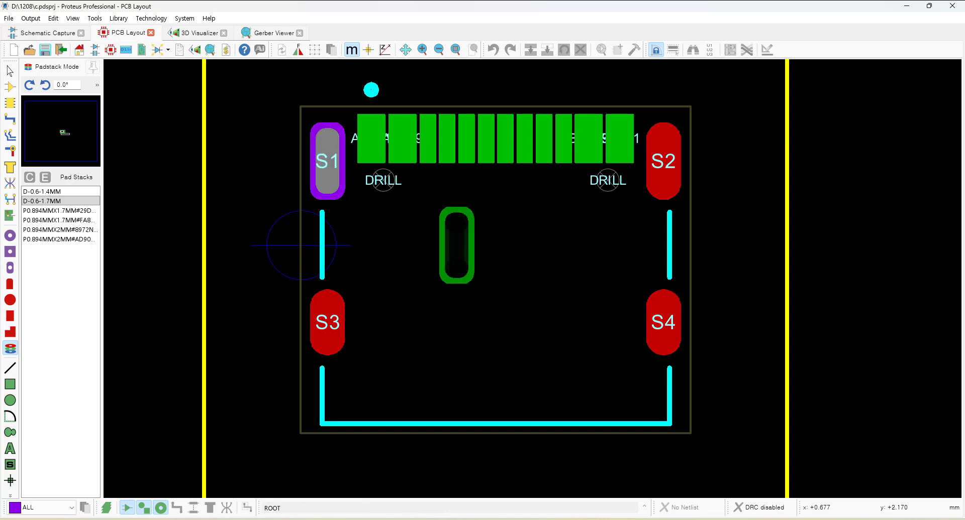
{"action": "left_click", "coordinate": [663, 160]}
{"action": "right_click", "coordinate": [496, 284]}
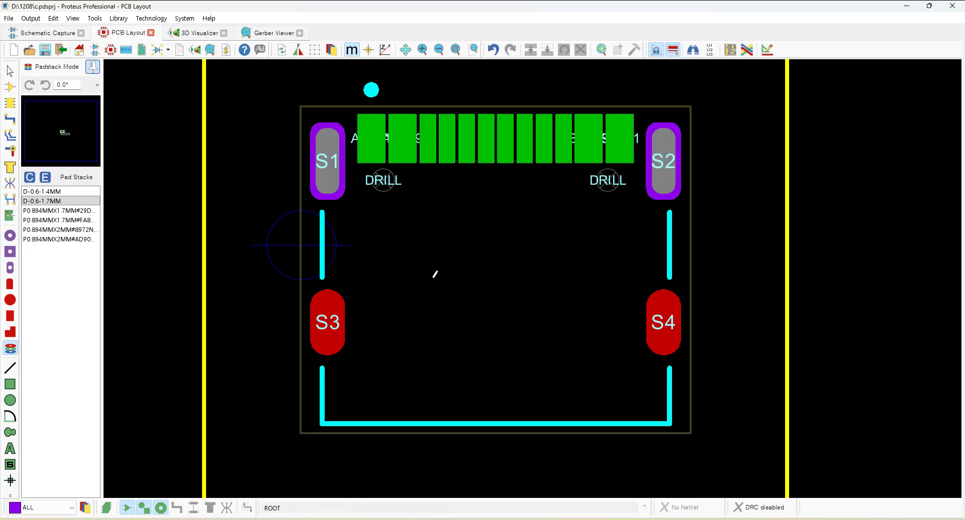
Select the entire footprint and review its 3D mechanical model in Make Package without saving.
{"action": "scroll", "coordinate": [478, 253], "scroll_direction": "down", "scroll_amount": 3}
{"action": "left_click_drag", "start_coordinate": [383, 176], "coordinate": [924, 498]}
{"action": "left_click", "coordinate": [617, 49]}
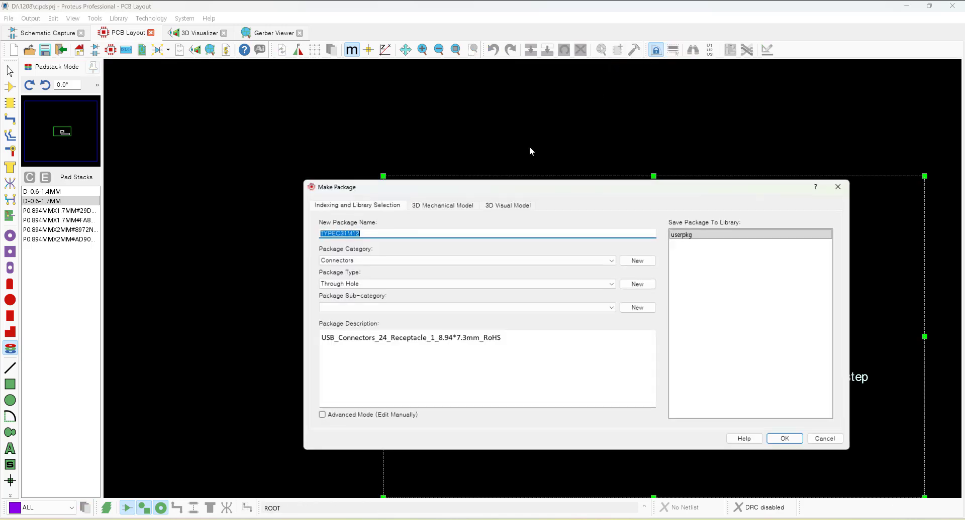
{"action": "left_click", "coordinate": [434, 206]}
{"action": "mouse_move", "coordinate": [668, 320]}
{"action": "left_mouse_down"}
{"action": "mouse_move", "coordinate": [669, 357]}
{"action": "mouse_move", "coordinate": [669, 271]}
{"action": "mouse_move", "coordinate": [668, 365]}
{"action": "mouse_move", "coordinate": [668, 325]}
{"action": "left_mouse_up"}
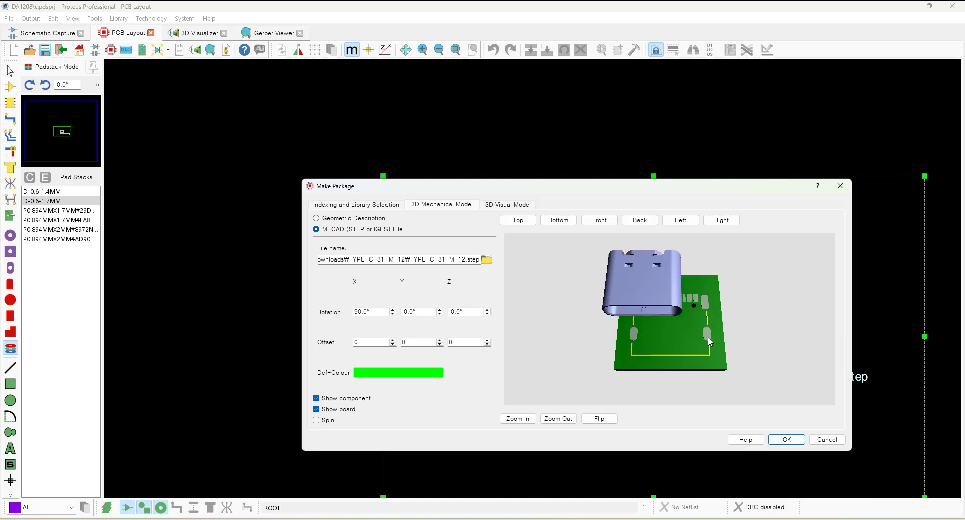
{"action": "left_click", "coordinate": [829, 439]}
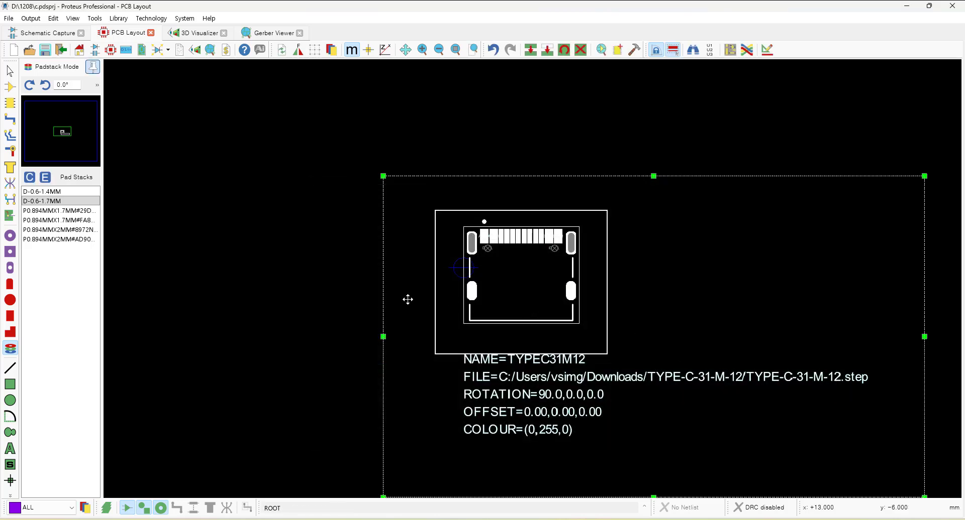
{"action": "left_click", "coordinate": [326, 280]}
Apply the D-0.6-1.4MM padstack to the lower-left S3 shield pad.
{"action": "scroll", "coordinate": [557, 286], "scroll_direction": "up", "scroll_amount": 2}
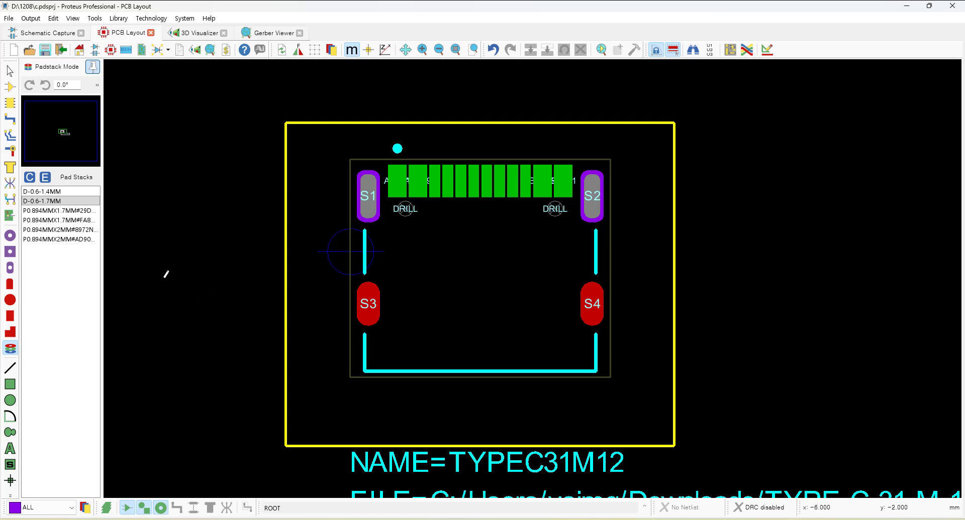
{"action": "left_click", "coordinate": [43, 191]}
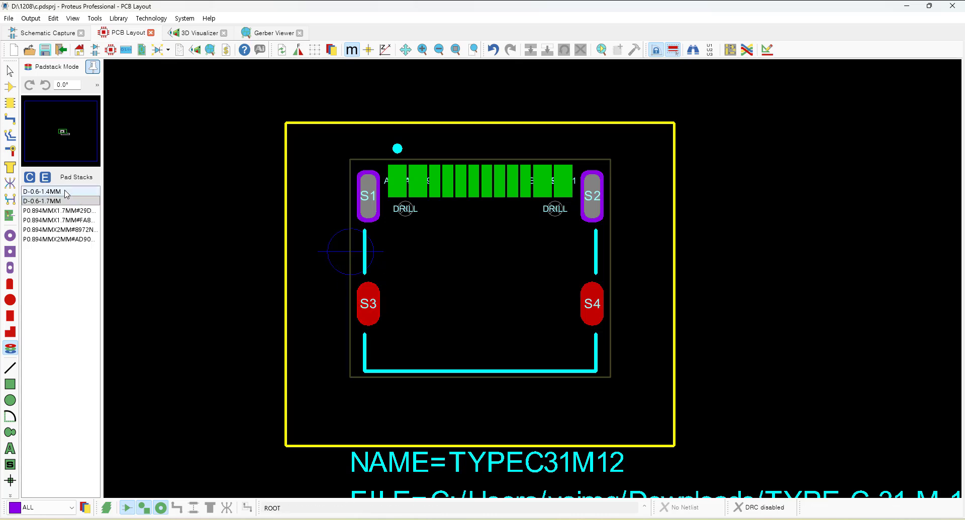
{"action": "left_click", "coordinate": [368, 304]}
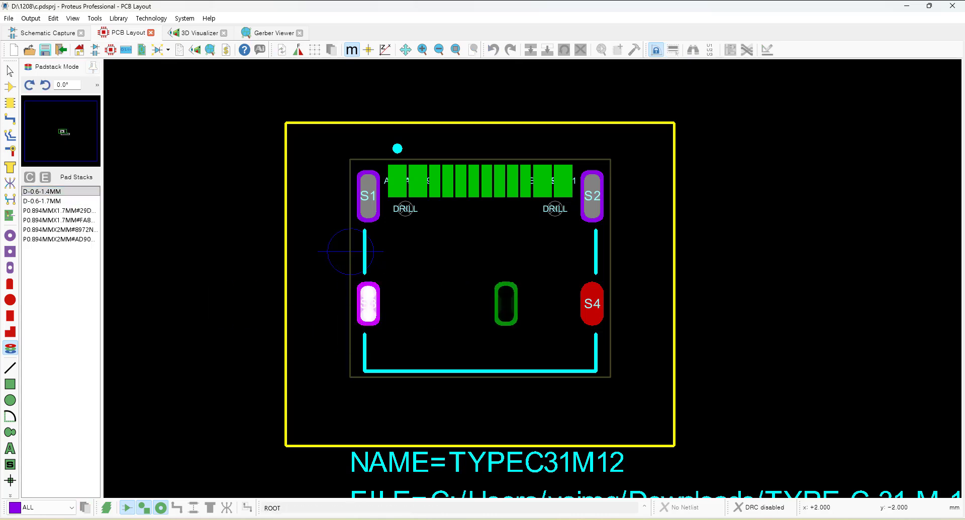
Apply the D-0.6-1.4MM padstack to the lower-right S4 shield pad.
{"action": "left_click", "coordinate": [556, 310]}
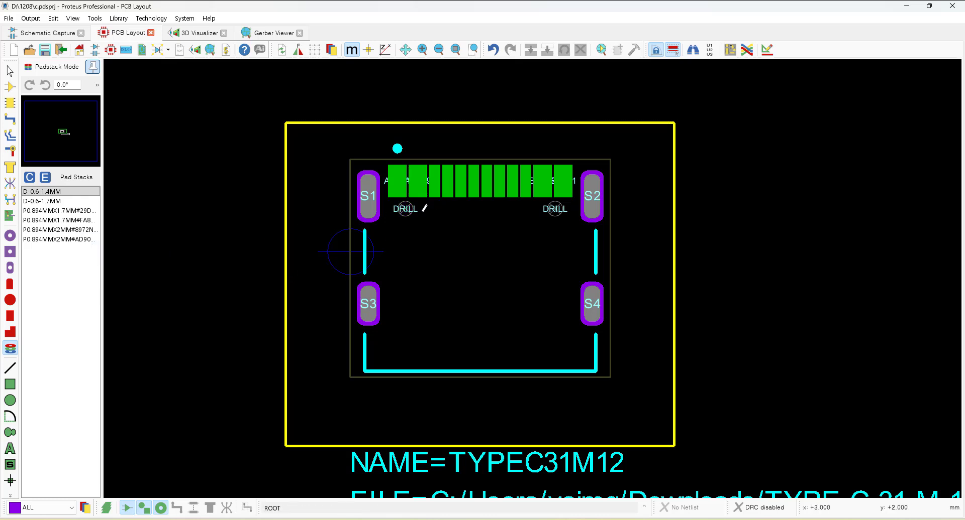
Preview the imported P0.894MM padstacks and open one for inspection without changing it.
{"action": "left_click", "coordinate": [82, 220]}
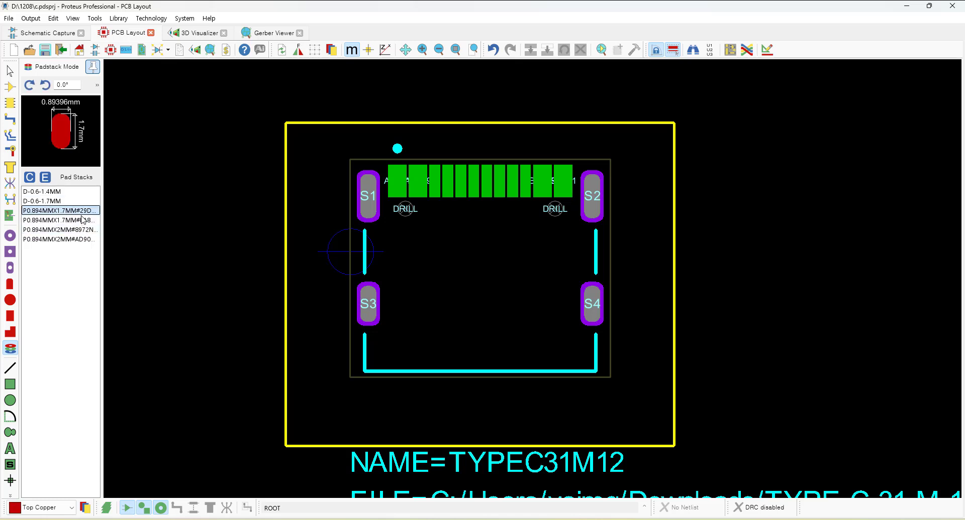
{"action": "left_click", "coordinate": [87, 231]}
{"action": "left_click", "coordinate": [84, 244]}
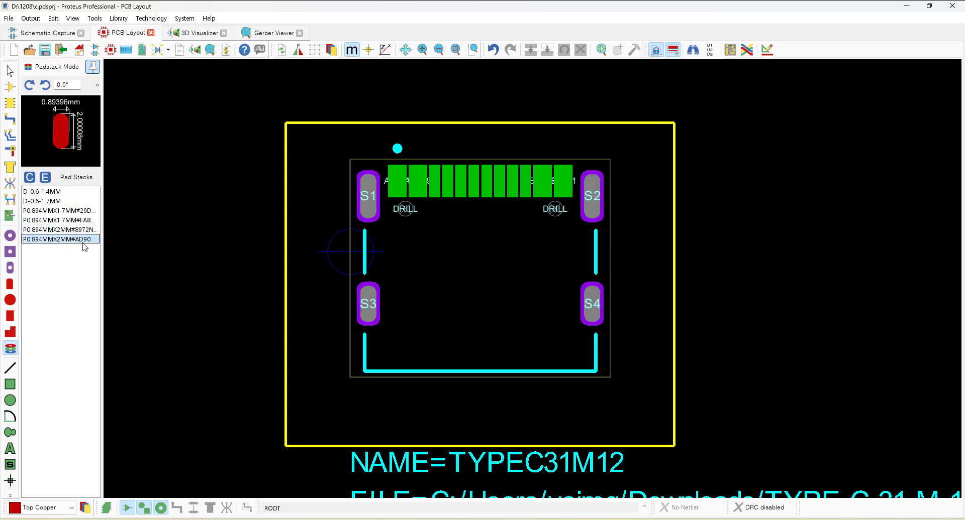
{"action": "double_click", "coordinate": [83, 215]}
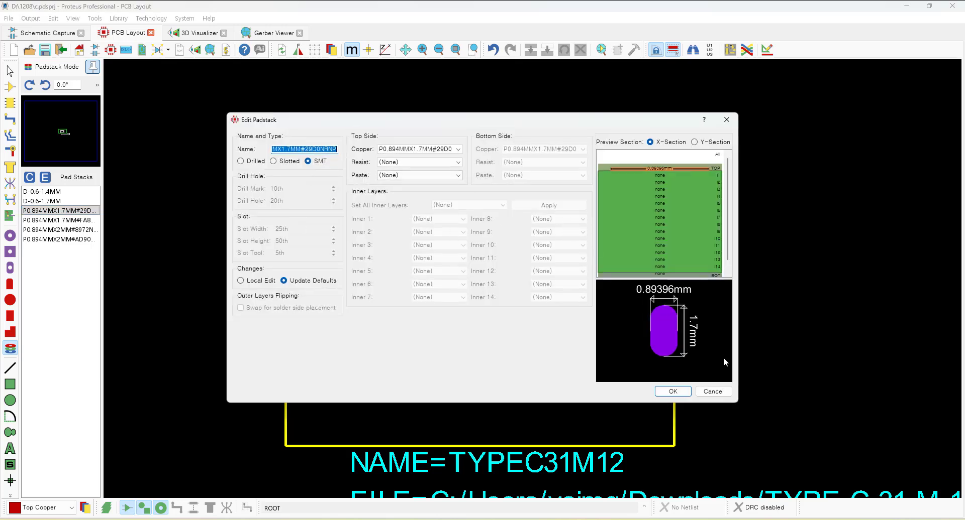
{"action": "left_click", "coordinate": [723, 395]}
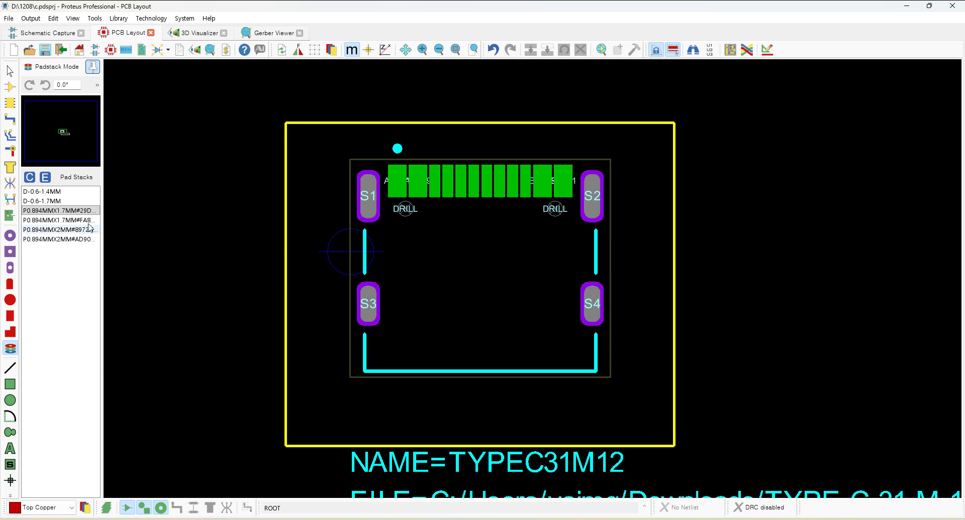
Tag the instances of padstack P0.894MMX1.7MM#29D and delete that old lower-right shield pad.
{"action": "right_click", "coordinate": [77, 213]}
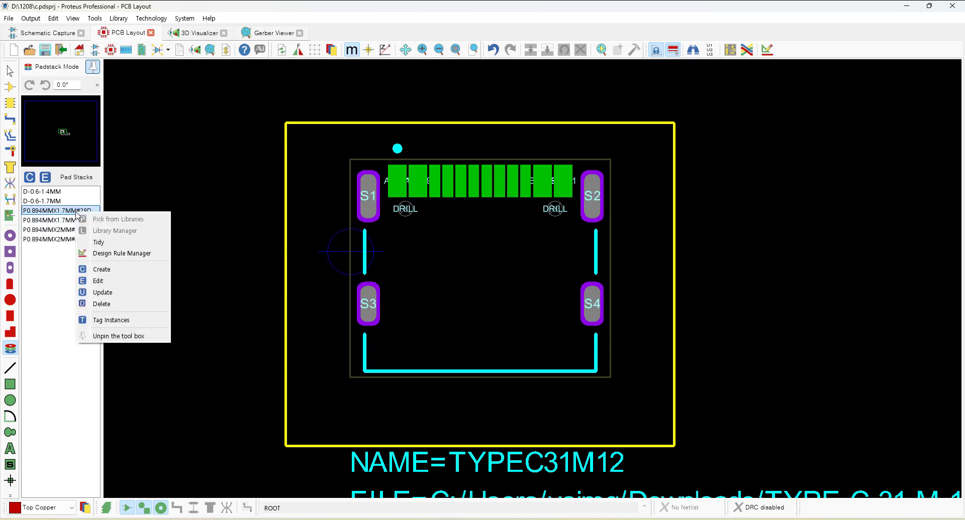
{"action": "left_click", "coordinate": [111, 320]}
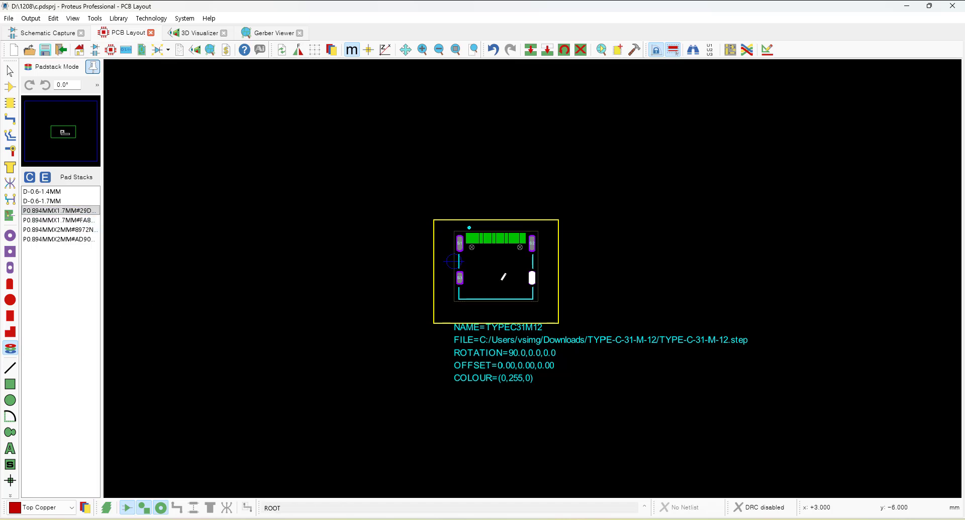
{"action": "scroll", "coordinate": [502, 275], "scroll_direction": "up", "scroll_amount": 3}
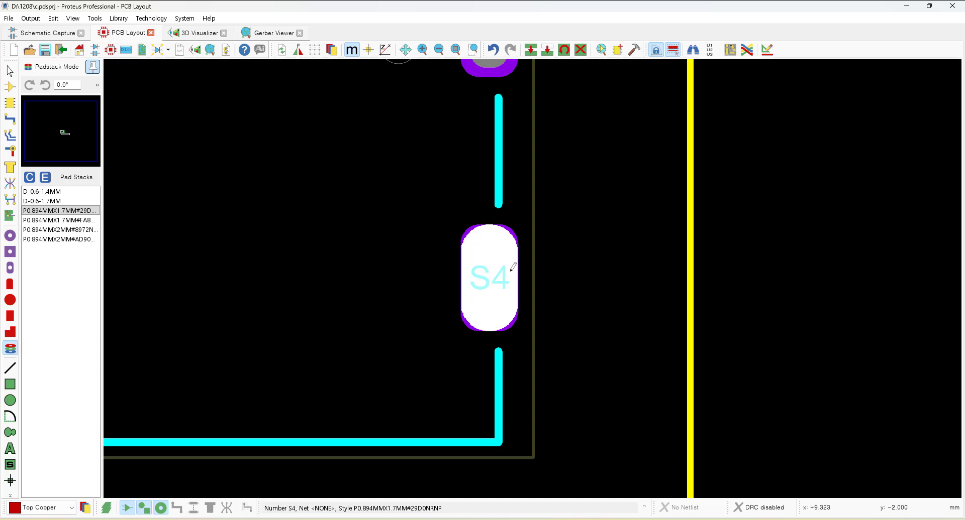
{"action": "right_click", "coordinate": [511, 264]}
{"action": "left_click", "coordinate": [556, 316]}
{"action": "scroll", "coordinate": [559, 313], "scroll_direction": "down", "scroll_amount": 4}
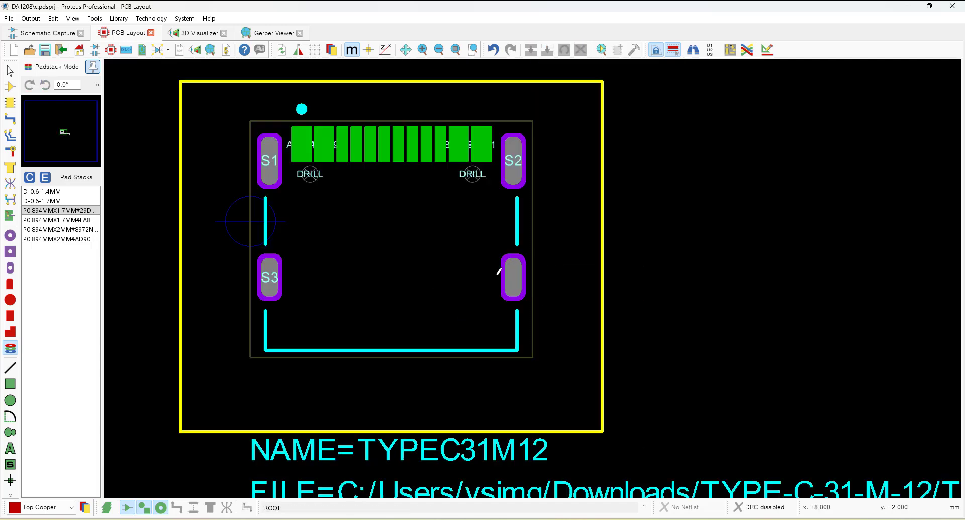
Tag the instances of padstack P0.894MMX1.7MM#FA8 and delete that old lower-left shield pad.
{"action": "left_click", "coordinate": [75, 220]}
{"action": "right_click", "coordinate": [76, 221]}
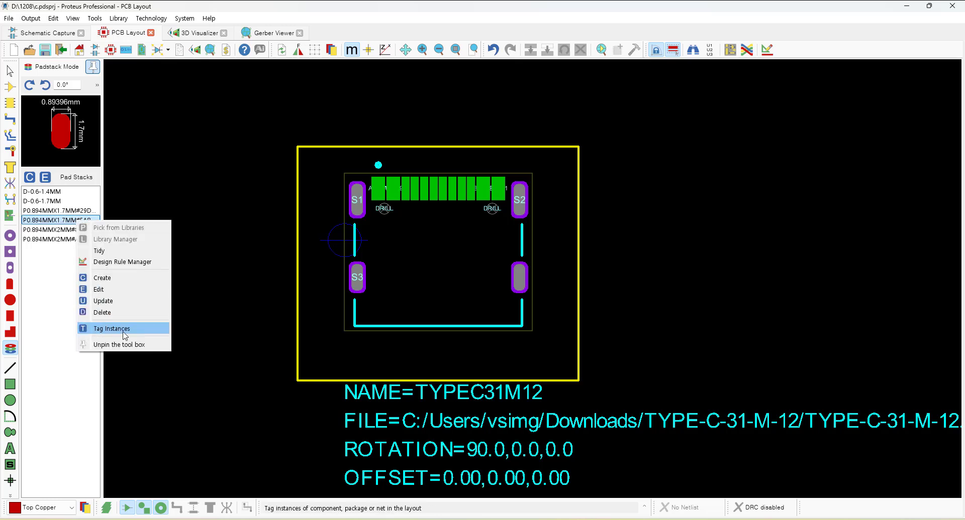
{"action": "left_click", "coordinate": [112, 329]}
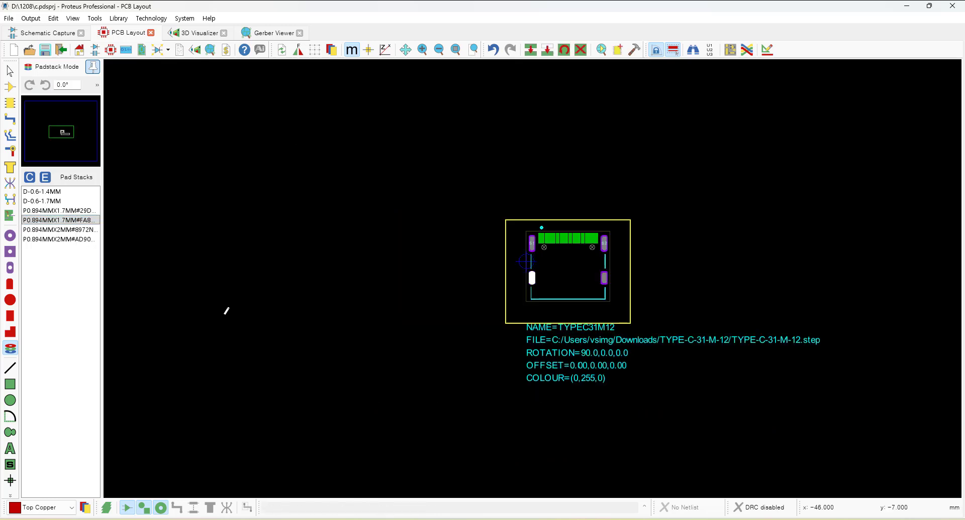
{"action": "right_click", "coordinate": [536, 276]}
{"action": "left_click", "coordinate": [558, 328]}
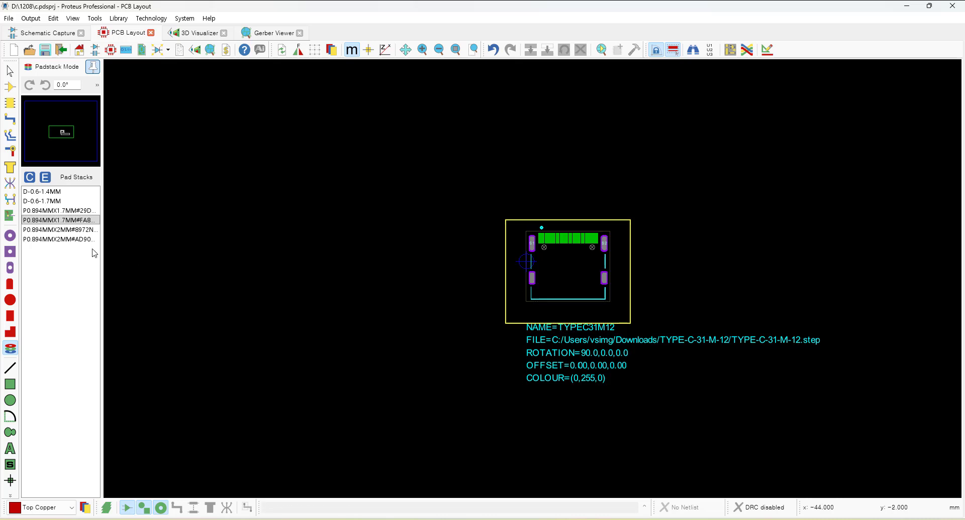
Tag the instances of padstack P0.894MMX2MM#8972N and delete that old upper-left shield pad.
{"action": "left_click", "coordinate": [86, 230]}
{"action": "right_click", "coordinate": [88, 229]}
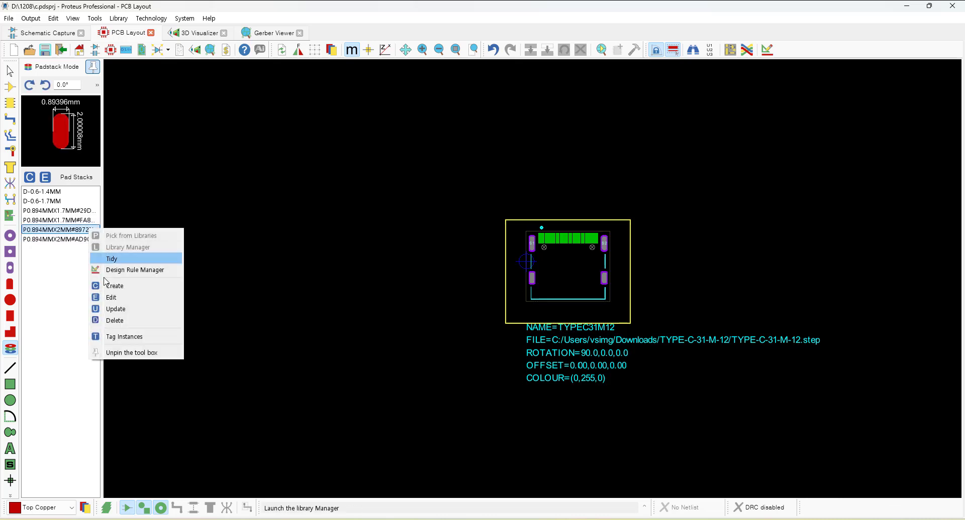
{"action": "left_click", "coordinate": [137, 337]}
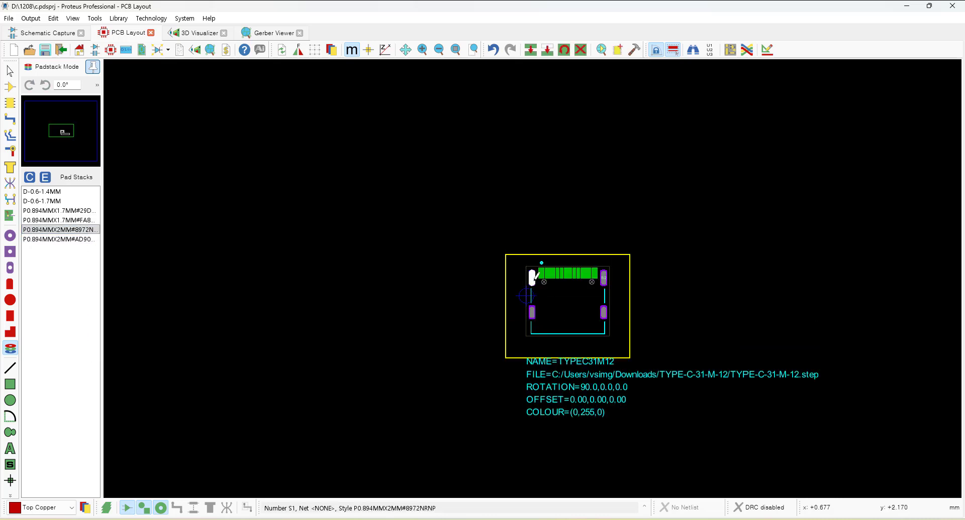
{"action": "right_click", "coordinate": [533, 276]}
{"action": "left_click", "coordinate": [547, 321]}
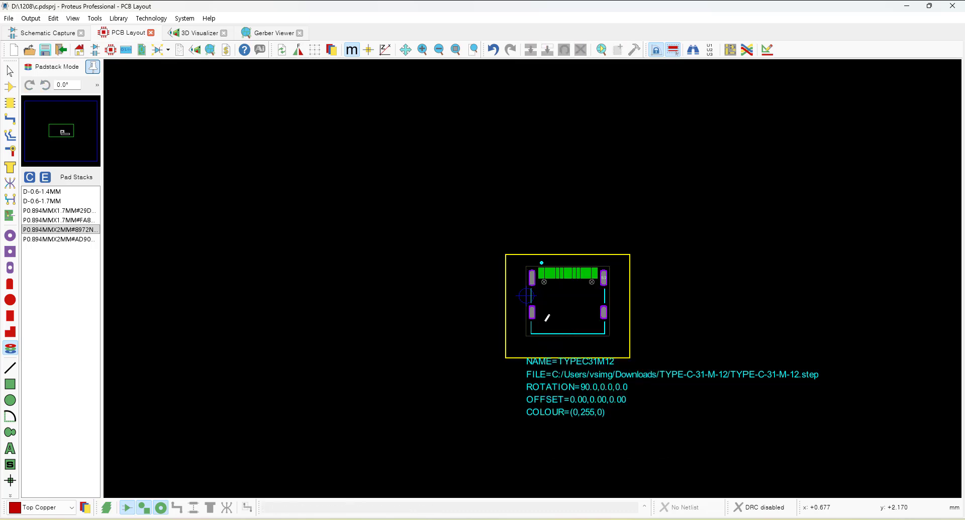
Tag the instances of padstack P0.894MMX2MM#AD90 and delete that old upper-right shield pad.
{"action": "left_click", "coordinate": [76, 240]}
{"action": "right_click", "coordinate": [77, 239]}
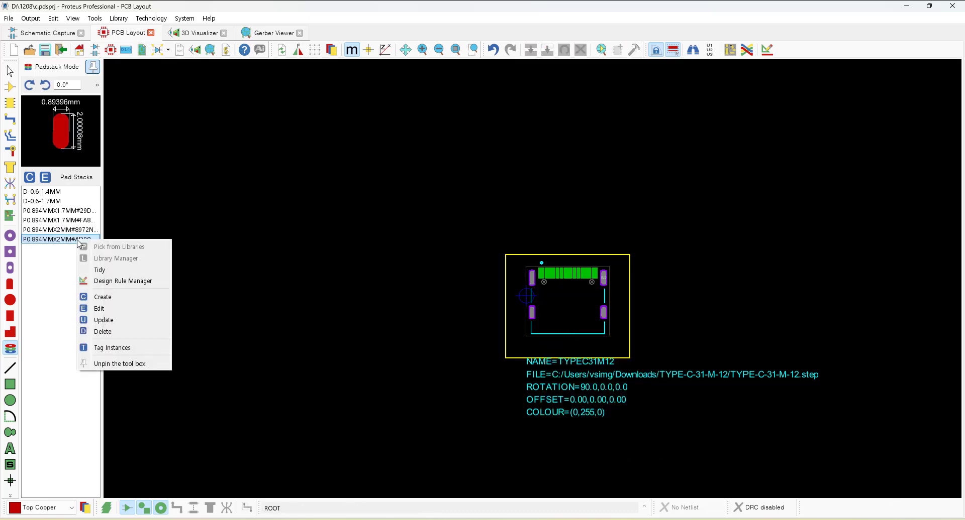
{"action": "left_click", "coordinate": [121, 348]}
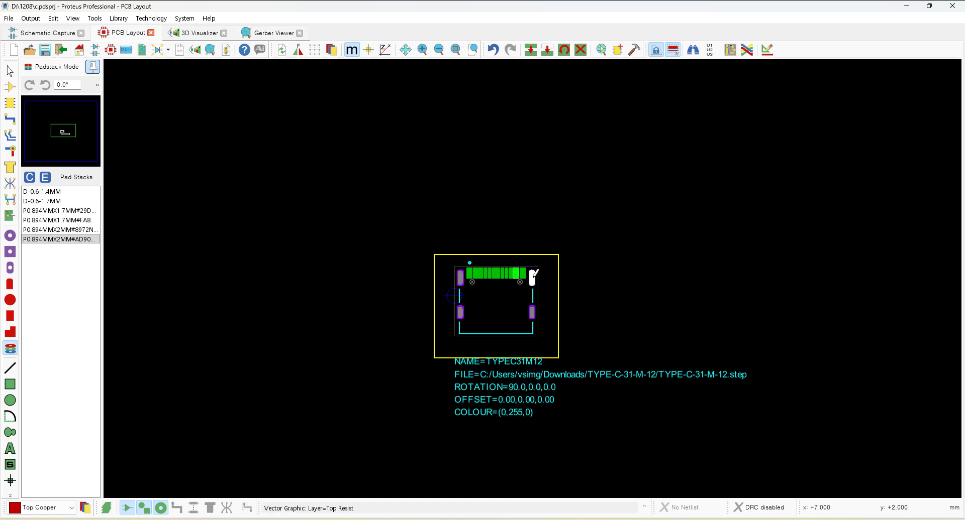
{"action": "scroll", "coordinate": [534, 277], "scroll_direction": "up", "scroll_amount": 3}
{"action": "right_click", "coordinate": [574, 275]}
{"action": "left_click", "coordinate": [611, 317]}
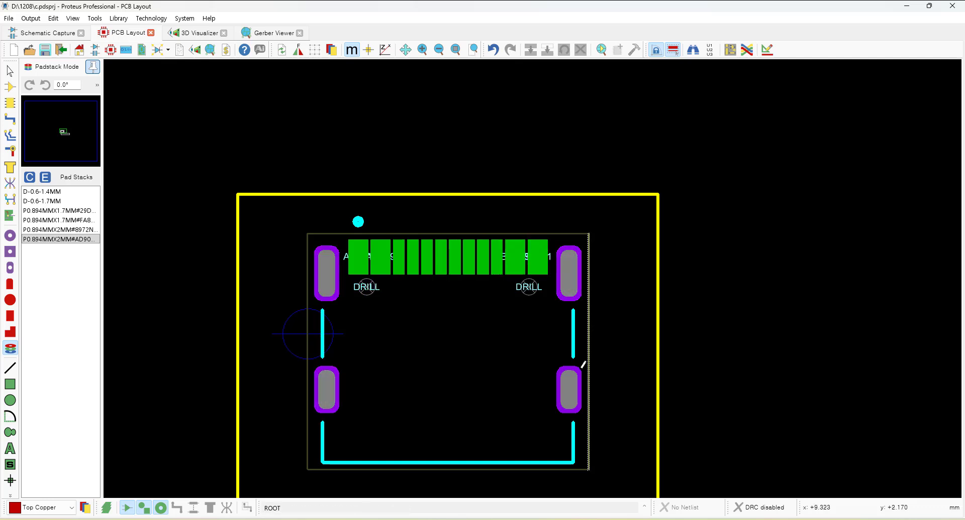
Set the upper-left shield pad's number to S1.
{"action": "right_click", "coordinate": [332, 267]}
{"action": "left_click", "coordinate": [364, 285]}
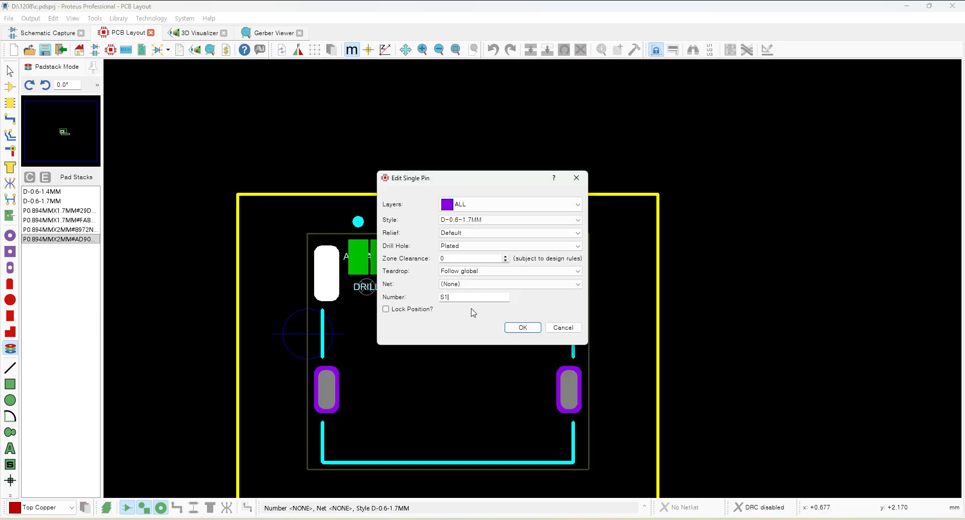
{"action": "left_click", "coordinate": [522, 329]}
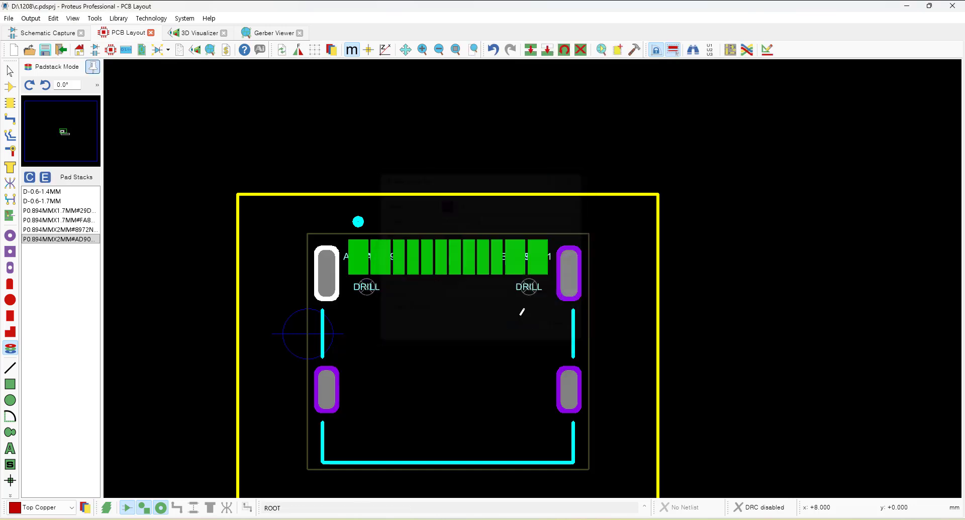
Set the upper-right shield pad's number to S2.
{"action": "right_click", "coordinate": [570, 278]}
{"action": "left_click", "coordinate": [610, 290]}
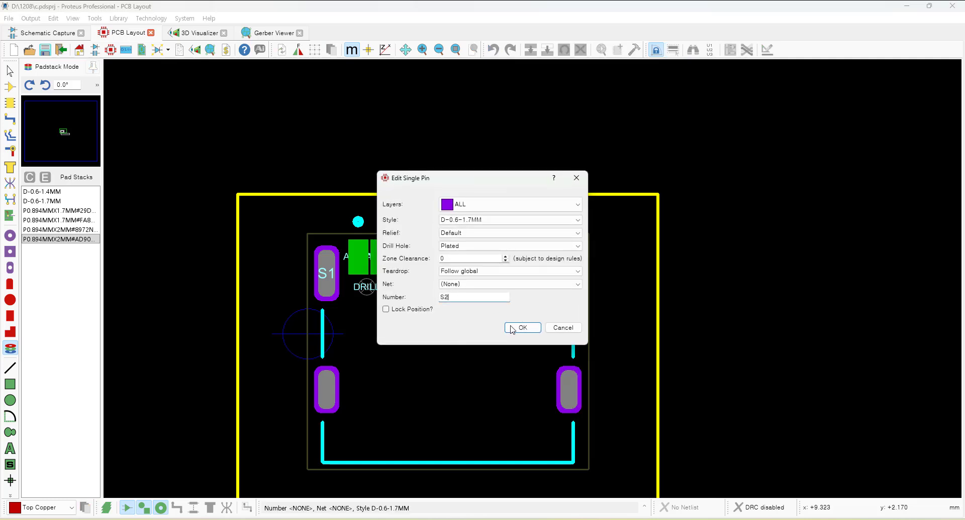
{"action": "type", "text": "S2"}
{"action": "left_click", "coordinate": [512, 329]}
Set the lower-left shield pad's number to S3.
{"action": "right_click", "coordinate": [331, 395]}
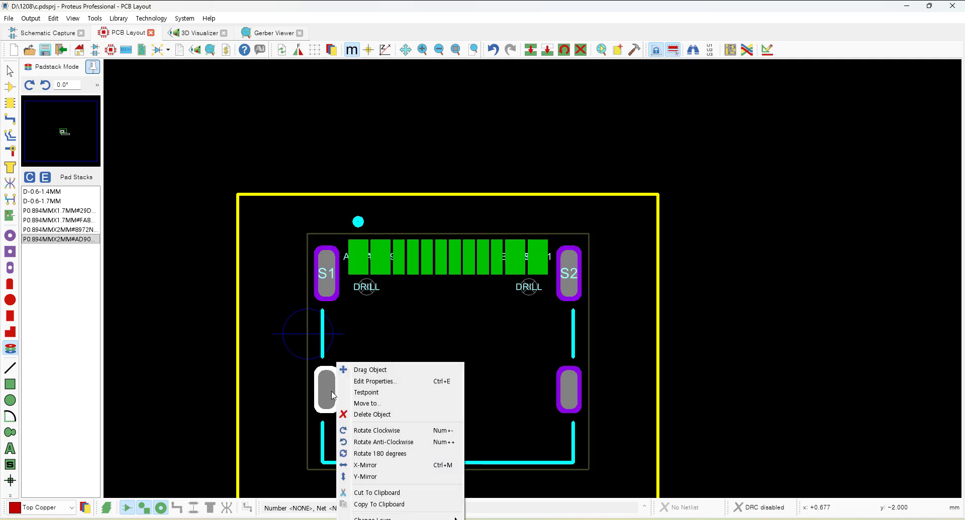
{"action": "left_click", "coordinate": [378, 382]}
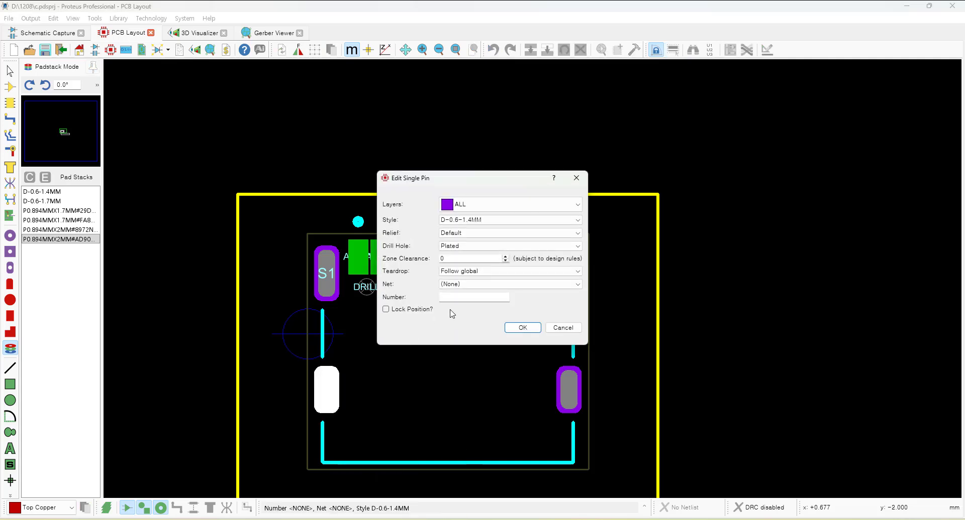
{"action": "left_click", "coordinate": [528, 329]}
Set the lower-right shield pad's number to S4.
{"action": "right_click", "coordinate": [578, 371]}
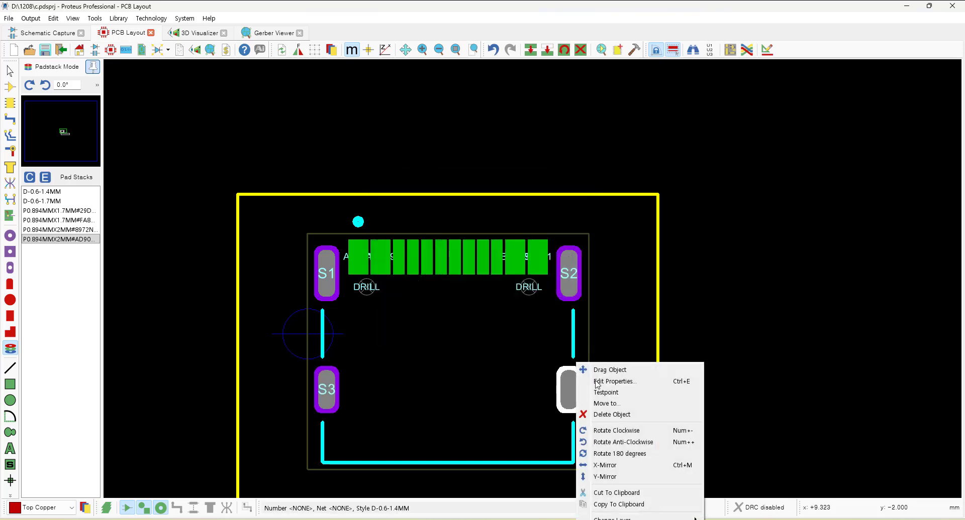
{"action": "left_click", "coordinate": [616, 383]}
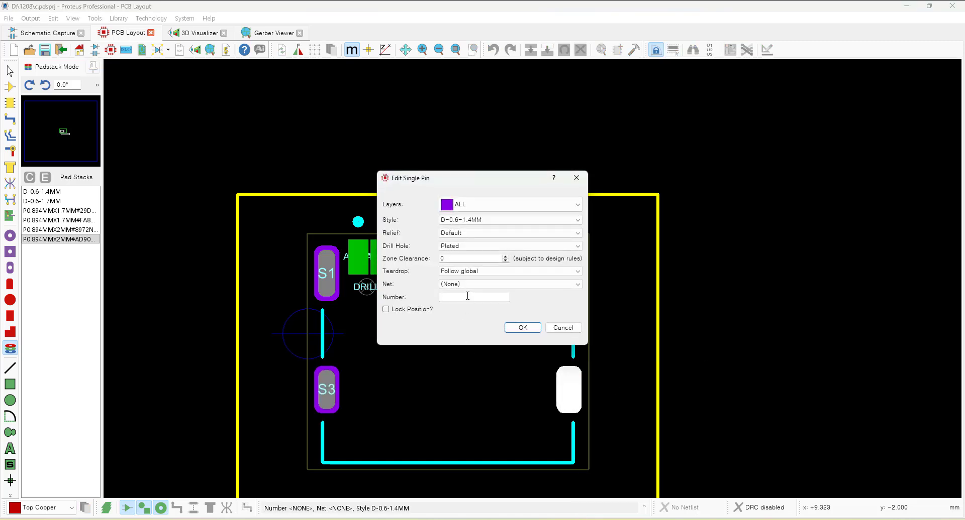
{"action": "left_click", "coordinate": [522, 328]}
Zoom around the footprint to check the renumbered shield pads.
{"action": "key", "text": "F7"}
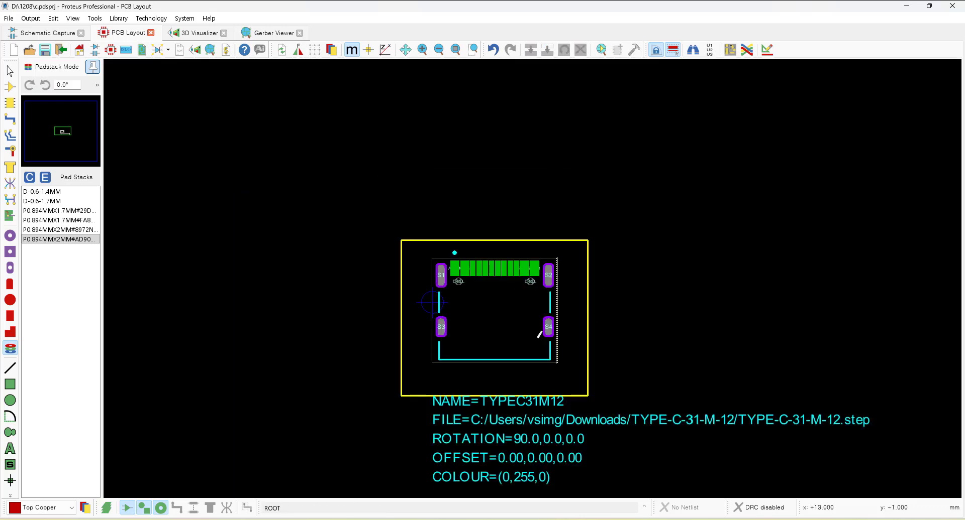
{"action": "key", "text": "F6"}
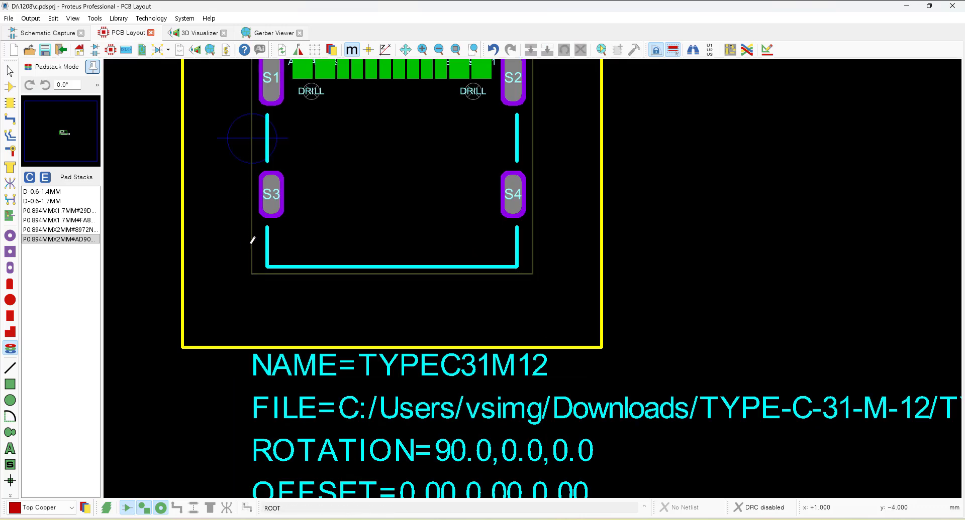
{"action": "key", "text": "F6"}
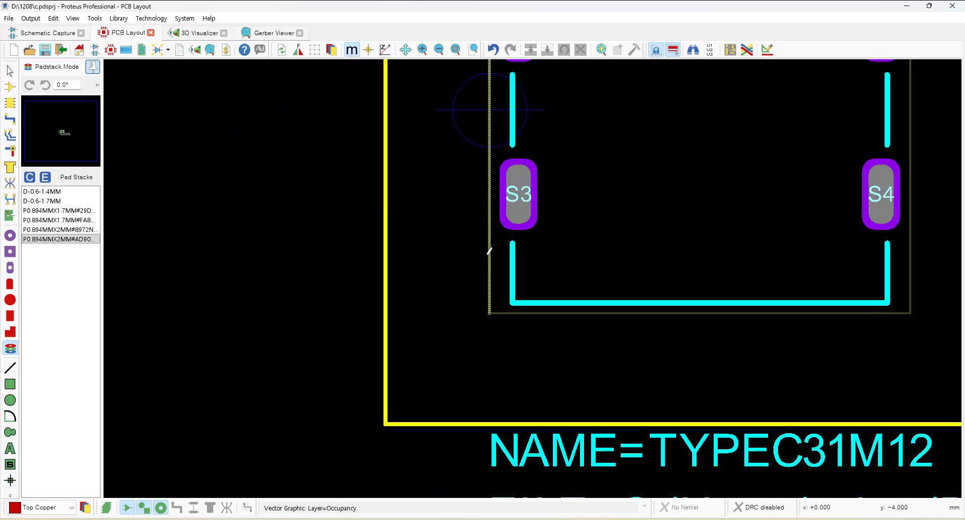
{"action": "key", "text": "F7"}
{"action": "key", "text": "F7"}
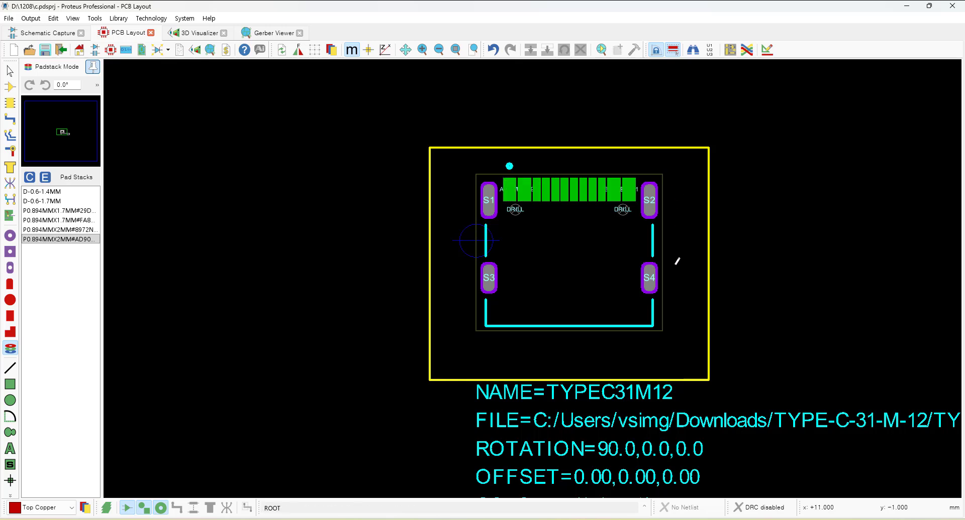
{"action": "scroll", "coordinate": [673, 292], "scroll_direction": "down", "scroll_amount": 1}
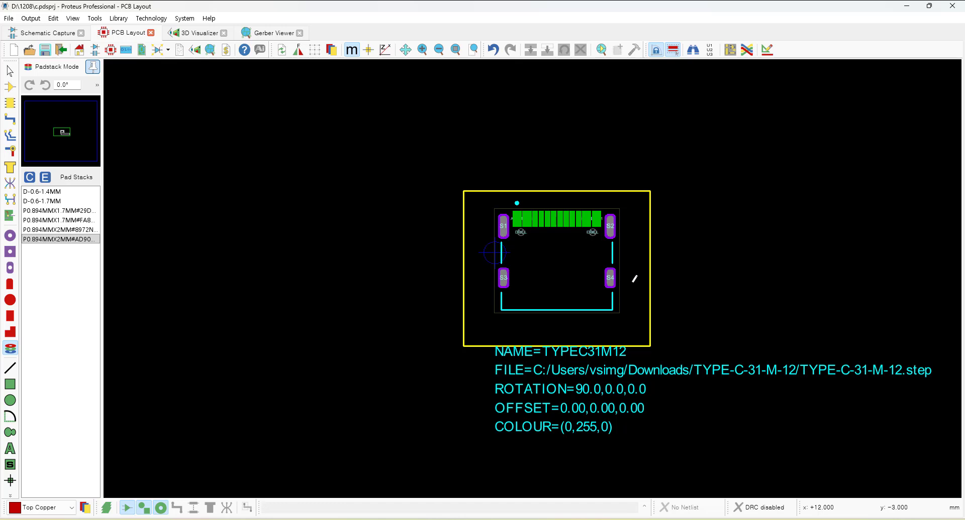
{"action": "scroll", "coordinate": [634, 279], "scroll_direction": "up", "scroll_amount": 1}
{"action": "scroll", "coordinate": [525, 259], "scroll_direction": "down", "scroll_amount": 1}
Select the whole footprint together with its 3D model label and start making a package from it.
{"action": "left_click_drag", "start_coordinate": [296, 142], "coordinate": [879, 464]}
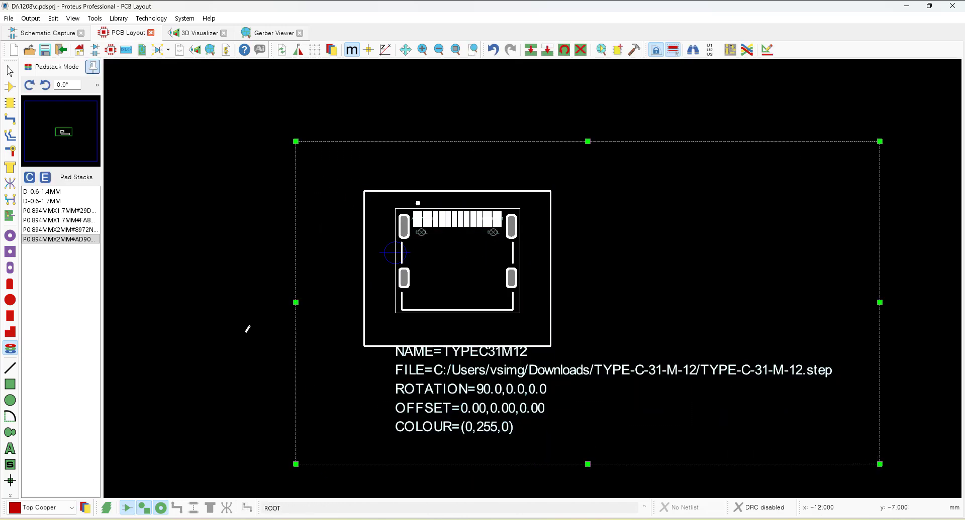
{"action": "left_click", "coordinate": [247, 329]}
{"action": "left_click_drag", "start_coordinate": [370, 142], "coordinate": [879, 464]}
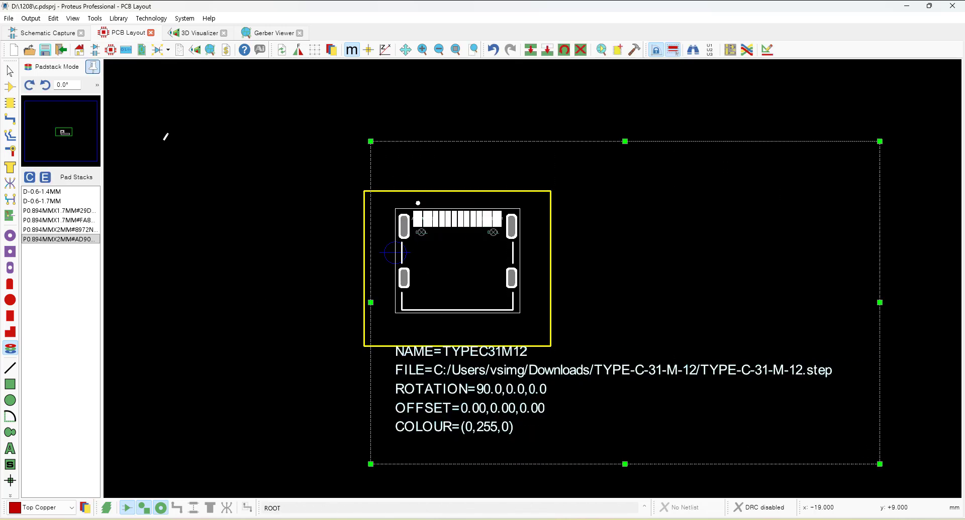
{"action": "left_click", "coordinate": [617, 50]}
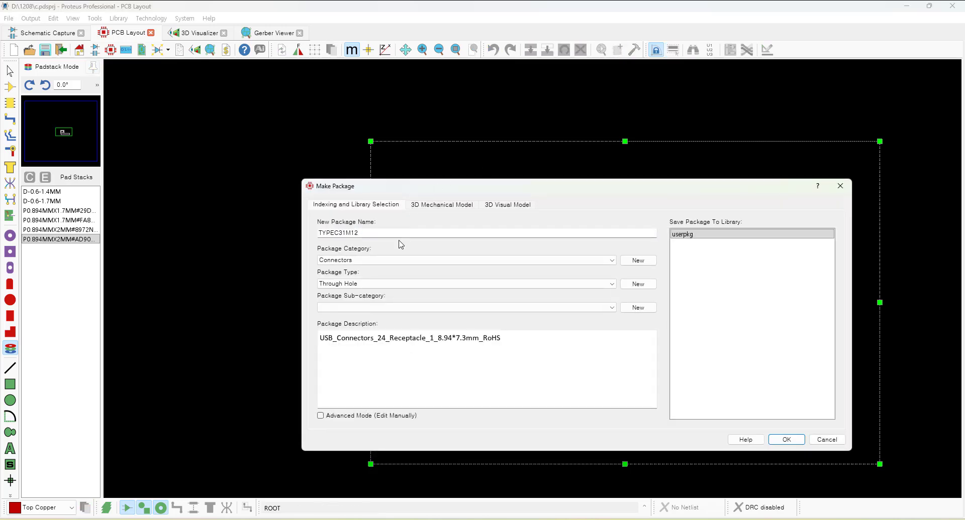
Open the package's 3D mechanical model settings and set the model's X offset to 3.1 mm.
{"action": "left_click", "coordinate": [431, 230]}
{"action": "left_click", "coordinate": [454, 206]}
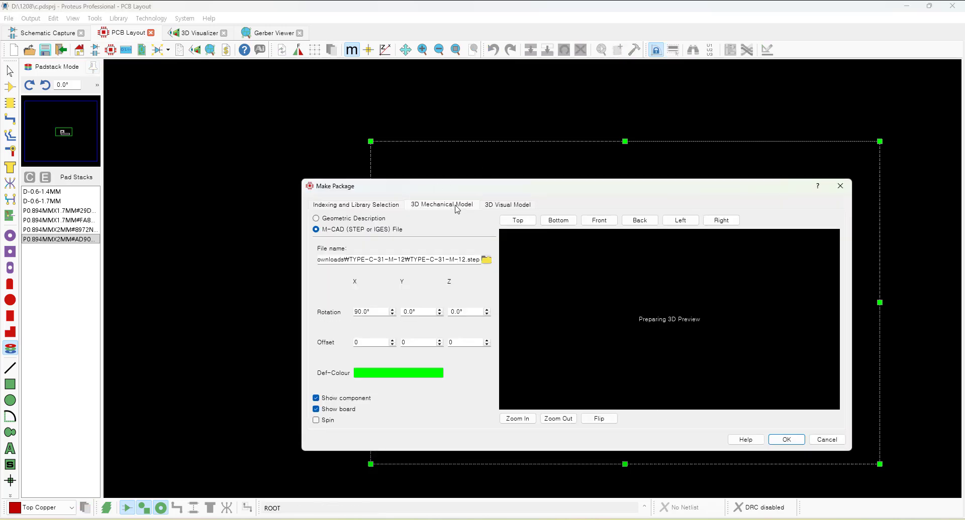
{"action": "left_click_drag", "start_coordinate": [521, 190], "coordinate": [470, 170]}
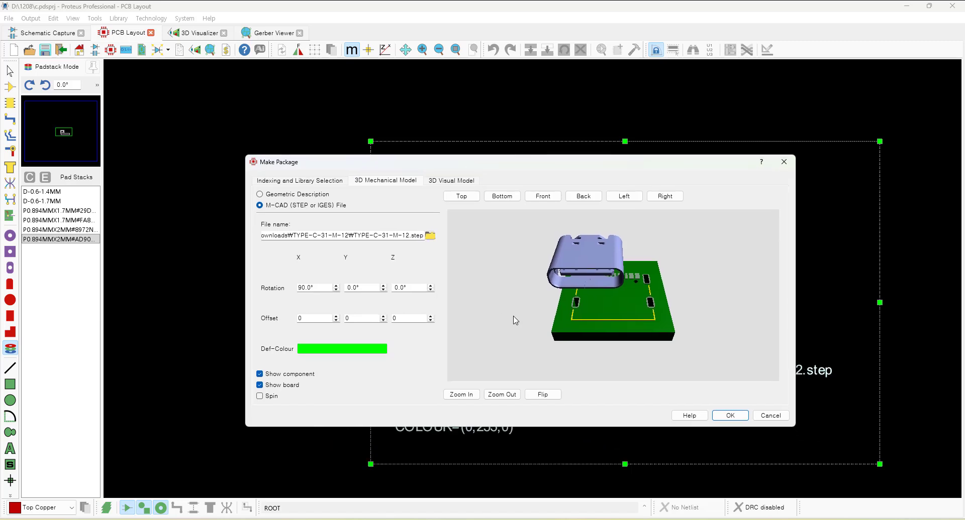
{"action": "left_click_drag", "start_coordinate": [515, 320], "coordinate": [612, 295]}
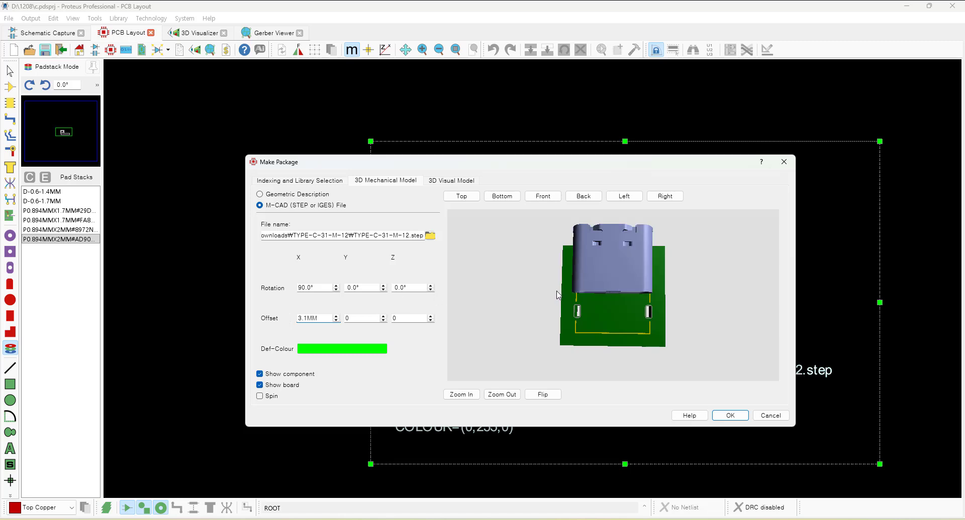
Set the 3D model's Y offset to -4.8 mm, checking the connector's alignment over the pads in the preview.
{"action": "mouse_move", "coordinate": [557, 291]}
{"action": "left_mouse_down"}
{"action": "mouse_move", "coordinate": [556, 246]}
{"action": "mouse_move", "coordinate": [556, 277]}
{"action": "left_mouse_up"}
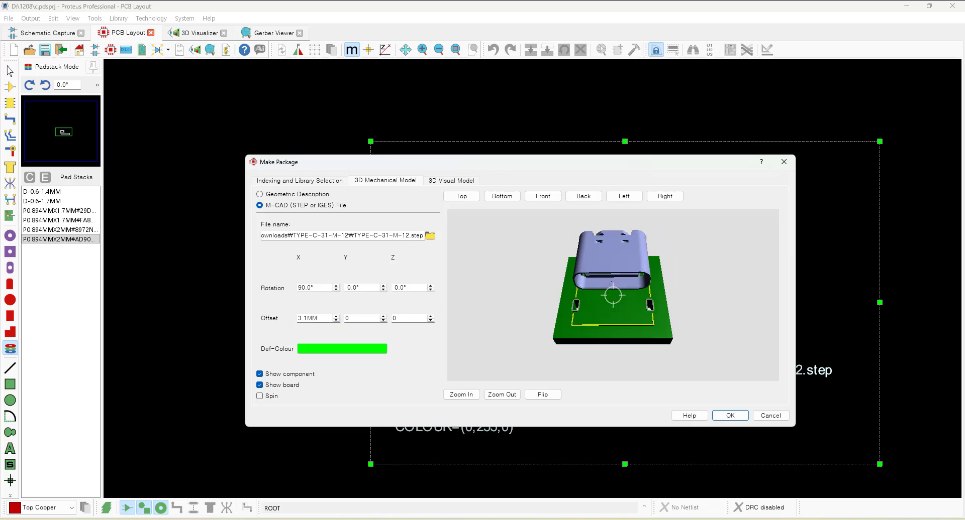
{"action": "left_click_drag", "start_coordinate": [613, 296], "coordinate": [613, 309]}
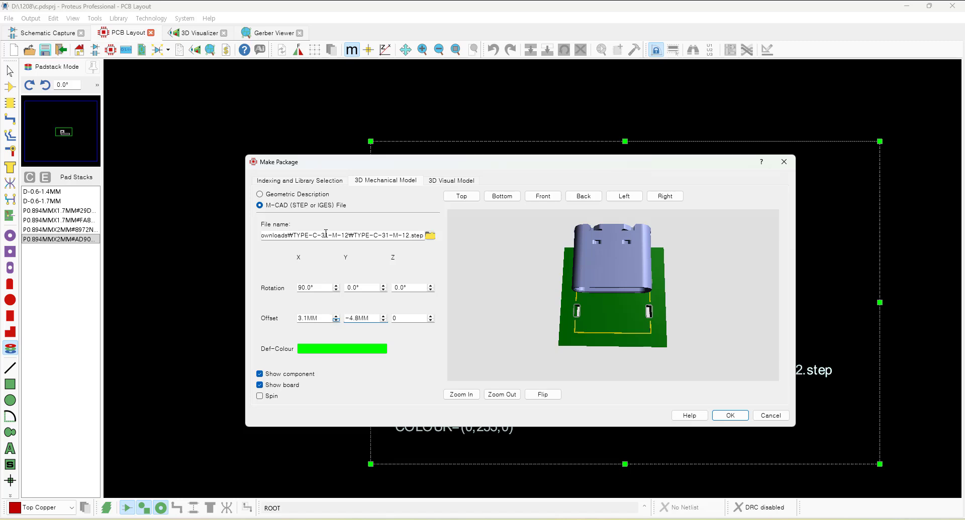
{"action": "left_click_drag", "start_coordinate": [613, 307], "coordinate": [612, 296]}
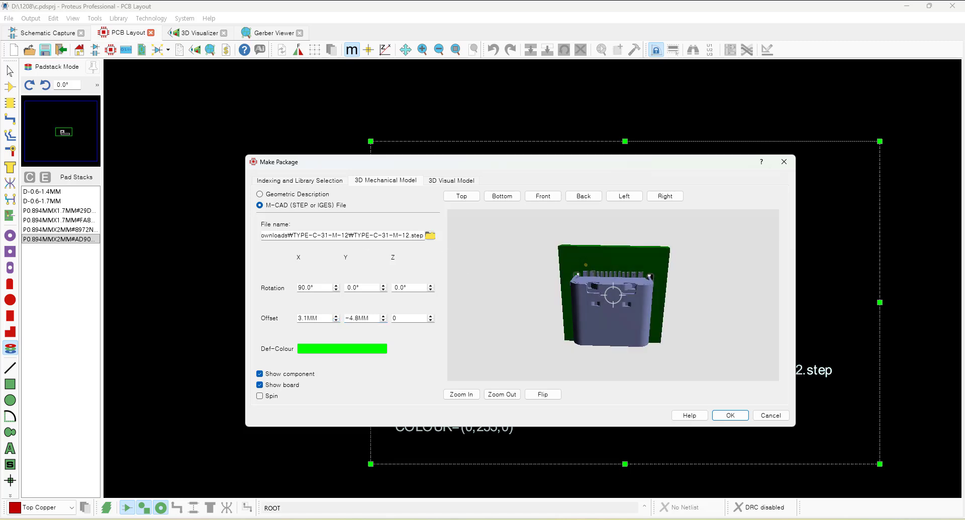
Refine the 3D model's X offset to 3.2 mm while inspecting the pins against the board up close.
{"action": "scroll", "coordinate": [612, 296], "scroll_direction": "up", "scroll_amount": 7}
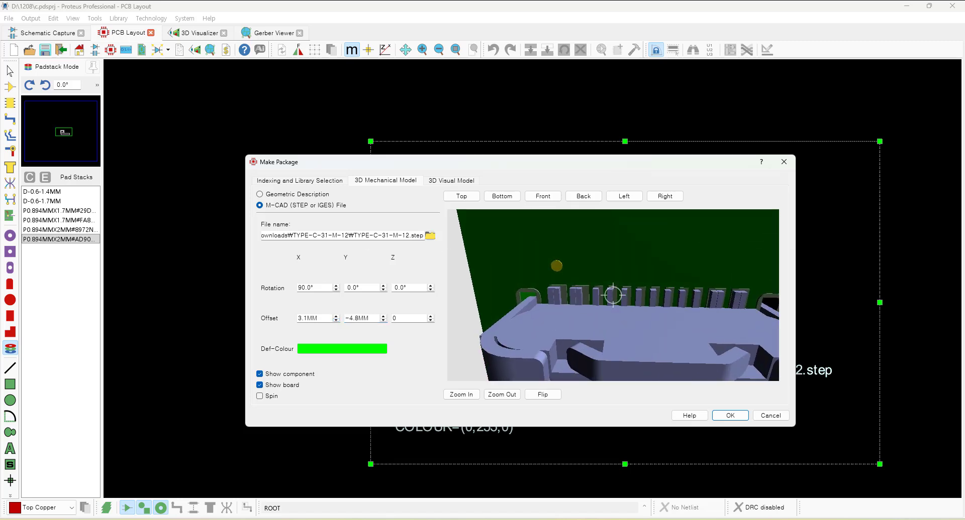
{"action": "scroll", "coordinate": [613, 296], "scroll_direction": "up", "scroll_amount": 3}
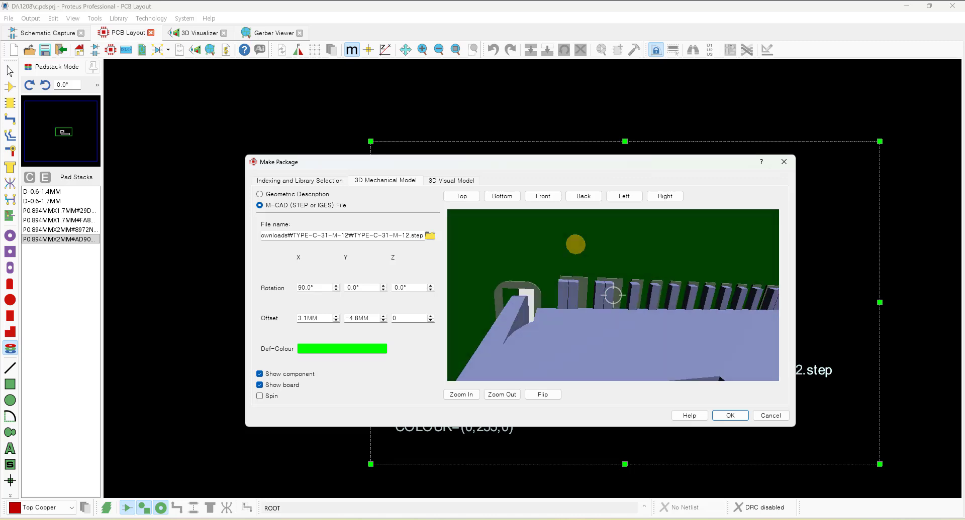
{"action": "scroll", "coordinate": [557, 296], "scroll_direction": "up", "scroll_amount": 4}
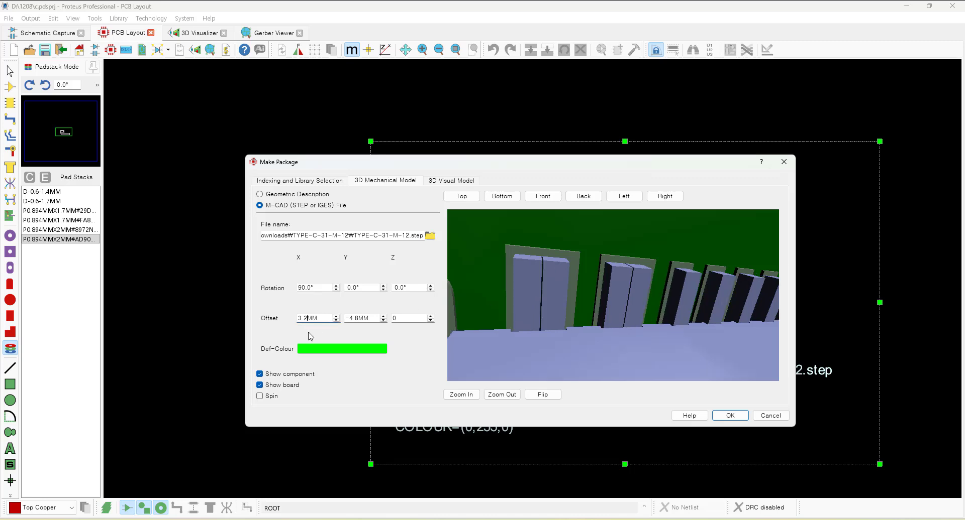
{"action": "left_click", "coordinate": [553, 256]}
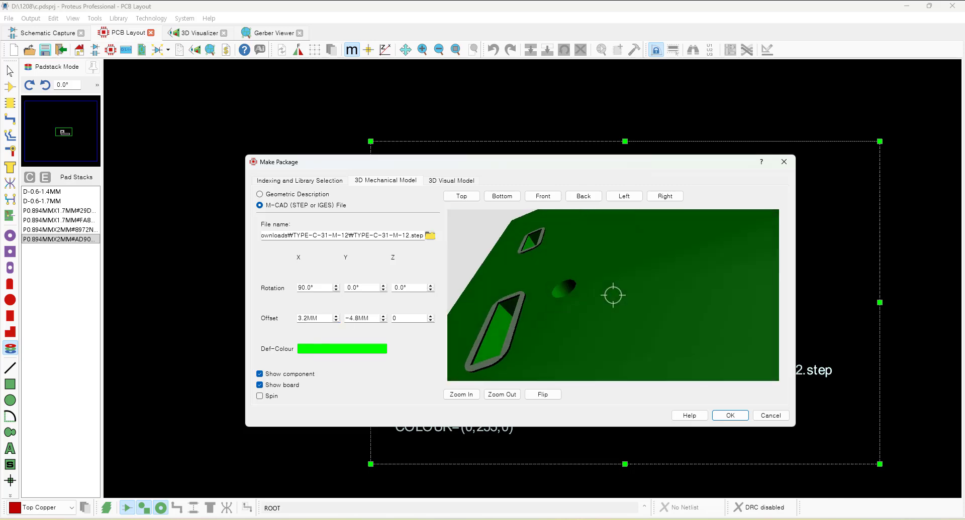
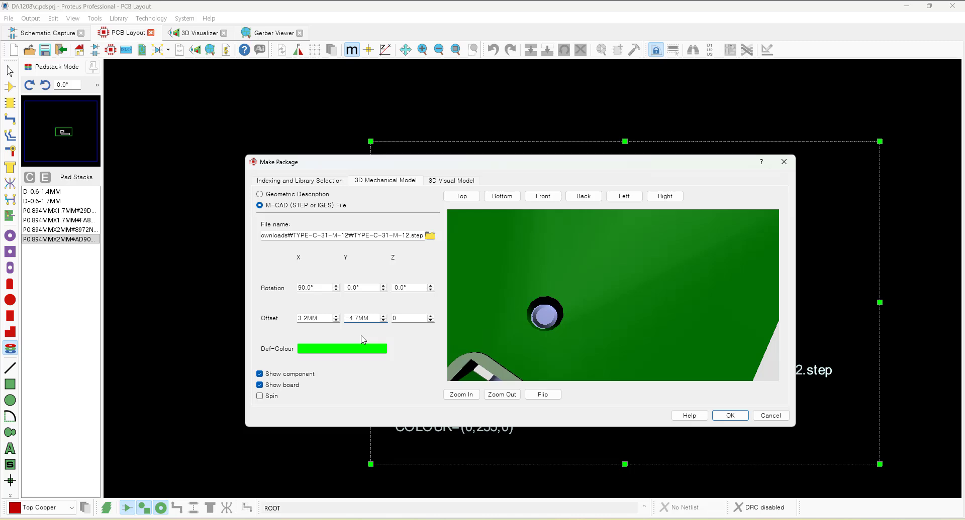
Check the connector from the top in the 3D preview, then save the package, replacing the version in the disk library.
{"action": "left_click", "coordinate": [469, 199]}
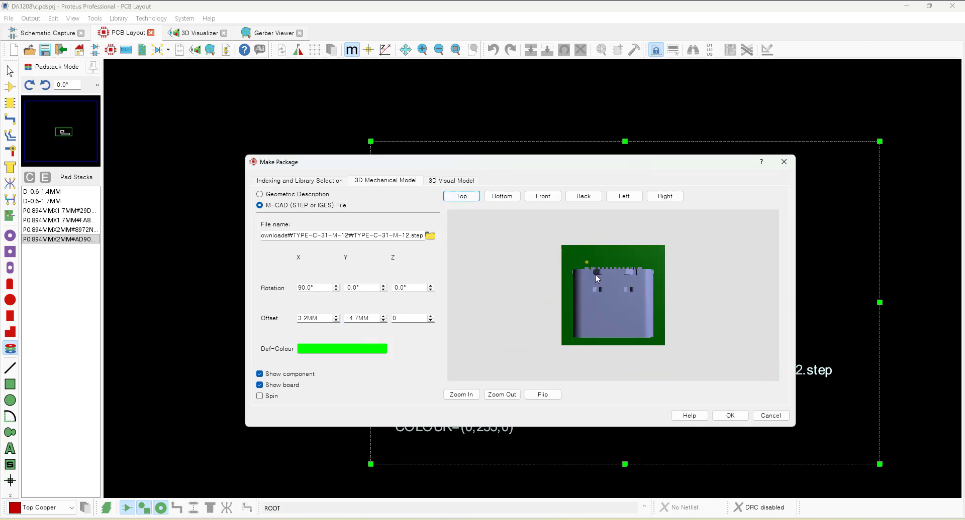
{"action": "left_click", "coordinate": [730, 416]}
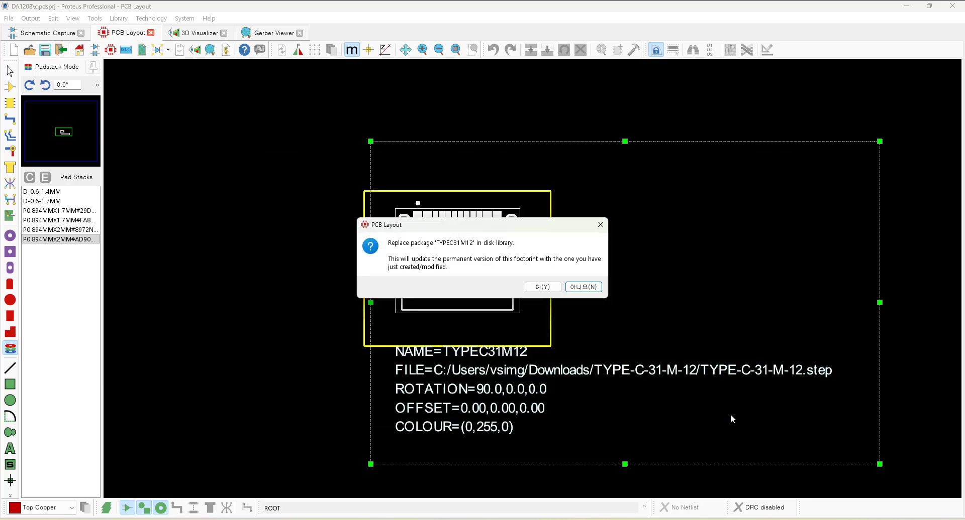
{"action": "left_click", "coordinate": [542, 287]}
{"action": "left_click", "coordinate": [541, 288]}
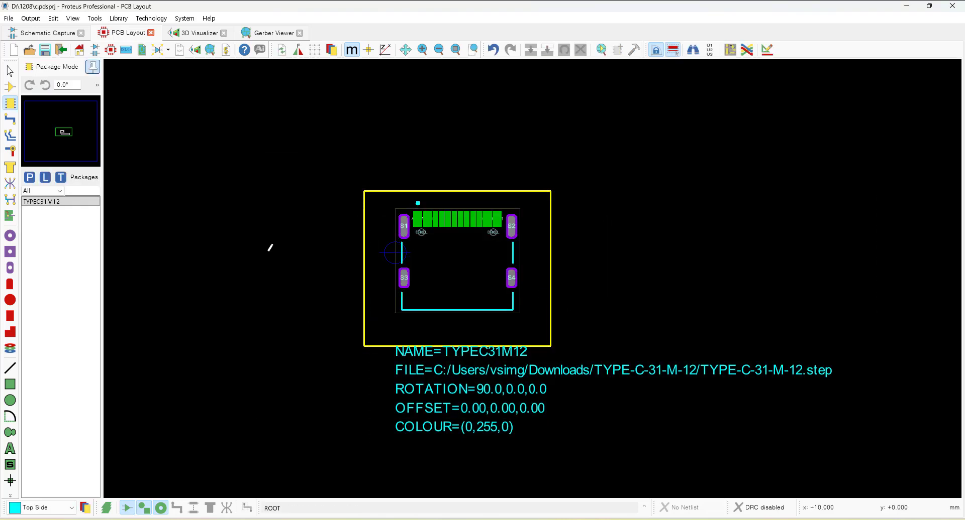
Delete the original imported footprint and its 3D model label from the layout.
{"action": "scroll", "coordinate": [468, 263], "scroll_direction": "down", "scroll_amount": 3}
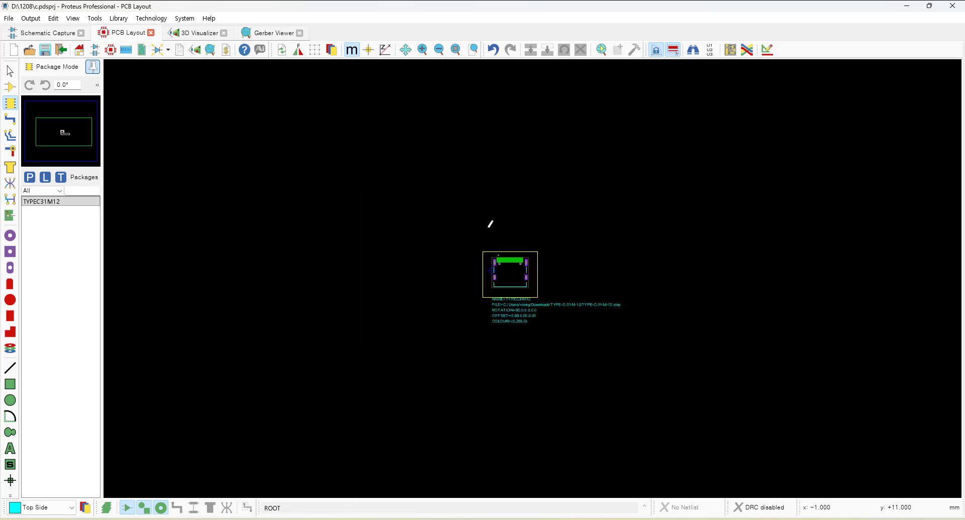
{"action": "left_click_drag", "start_coordinate": [487, 230], "coordinate": [738, 372]}
{"action": "key", "text": "Delete"}
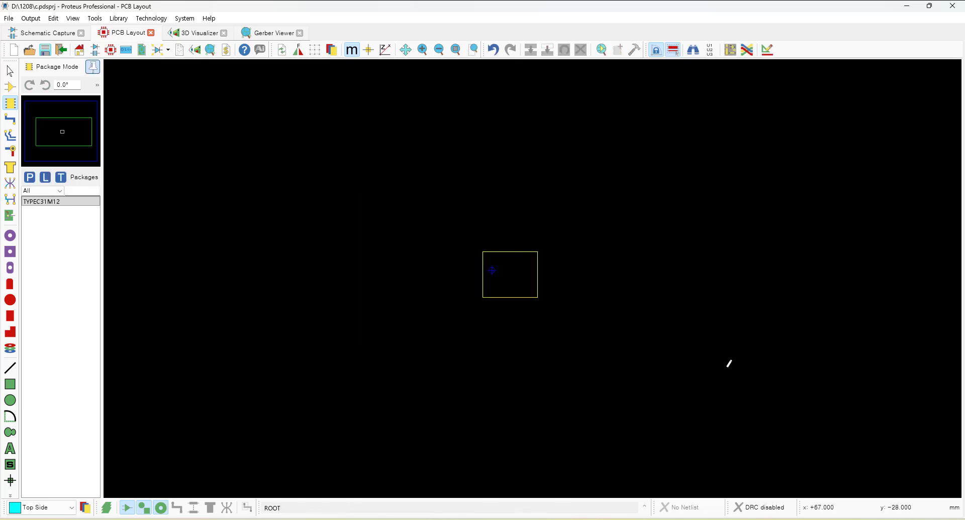
Place the new TYPEC31M12 package inside the board outline.
{"action": "scroll", "coordinate": [513, 261], "scroll_direction": "up", "scroll_amount": 3}
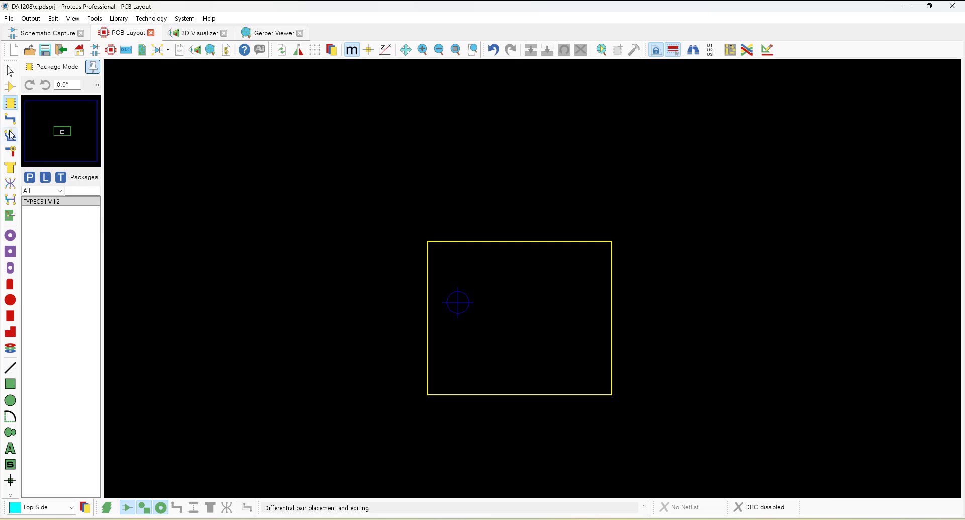
{"action": "left_click", "coordinate": [61, 201]}
{"action": "left_click", "coordinate": [493, 316]}
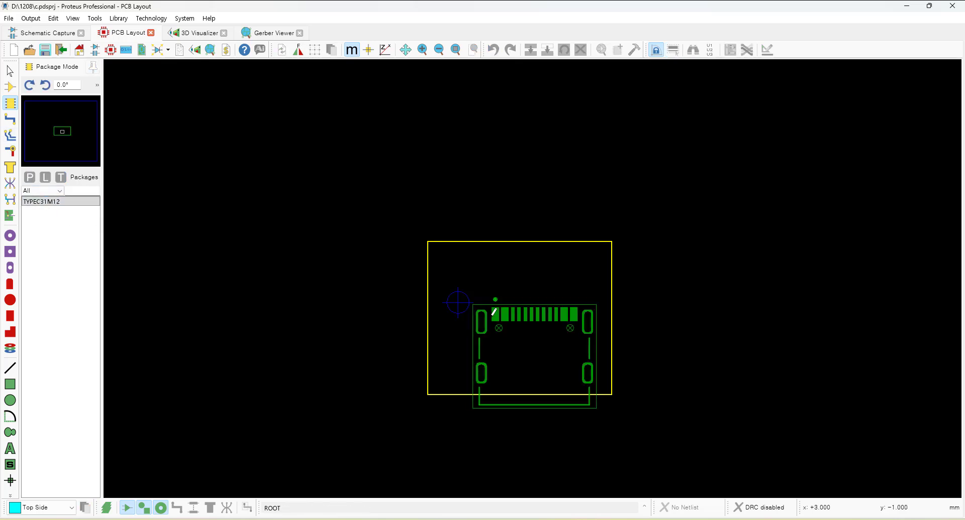
{"action": "left_click", "coordinate": [493, 316]}
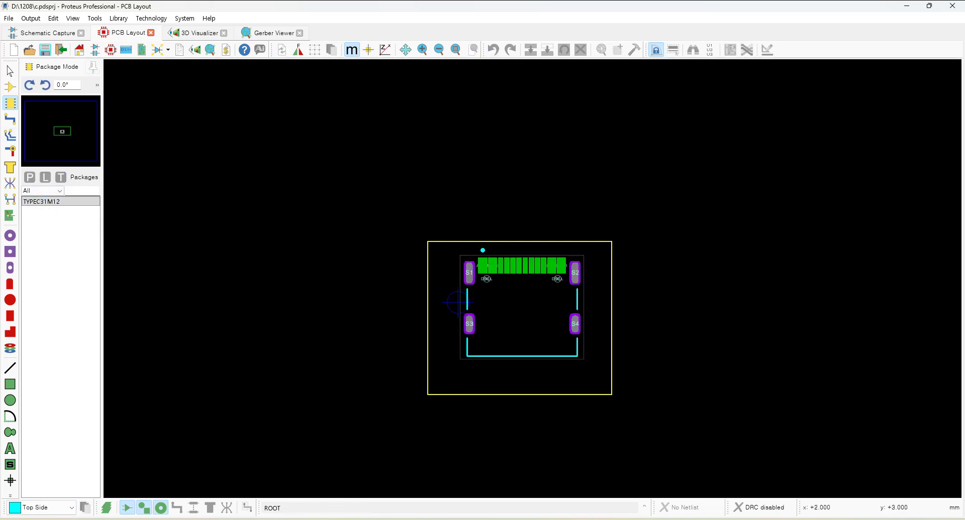
Enlarge the board outline and reposition the connector near its top.
{"action": "left_click", "coordinate": [611, 395]}
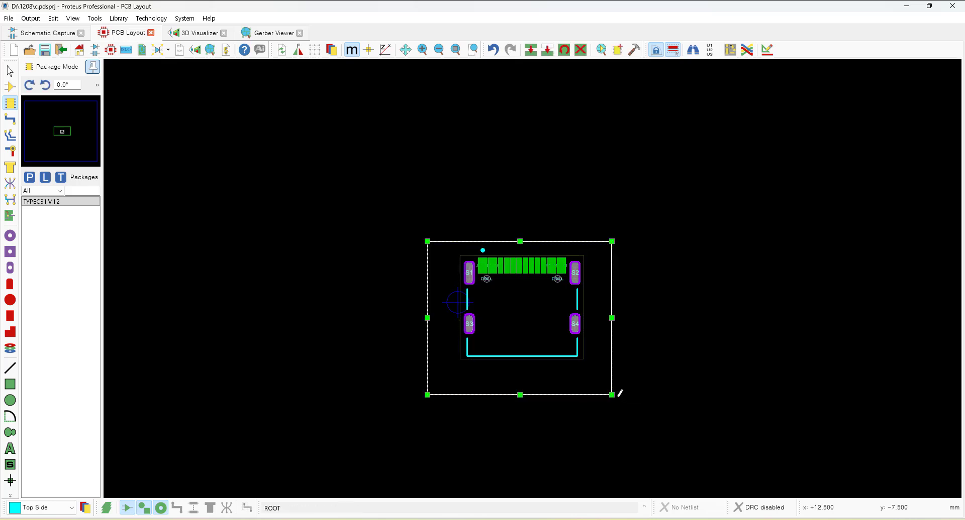
{"action": "mouse_move", "coordinate": [611, 395]}
{"action": "left_mouse_down"}
{"action": "mouse_move", "coordinate": [638, 455]}
{"action": "mouse_move", "coordinate": [660, 456]}
{"action": "mouse_move", "coordinate": [648, 456]}
{"action": "left_mouse_up"}
{"action": "left_click_drag", "start_coordinate": [433, 204], "coordinate": [618, 388]}
{"action": "left_click_drag", "start_coordinate": [556, 358], "coordinate": [565, 357]}
{"action": "left_click", "coordinate": [723, 350]}
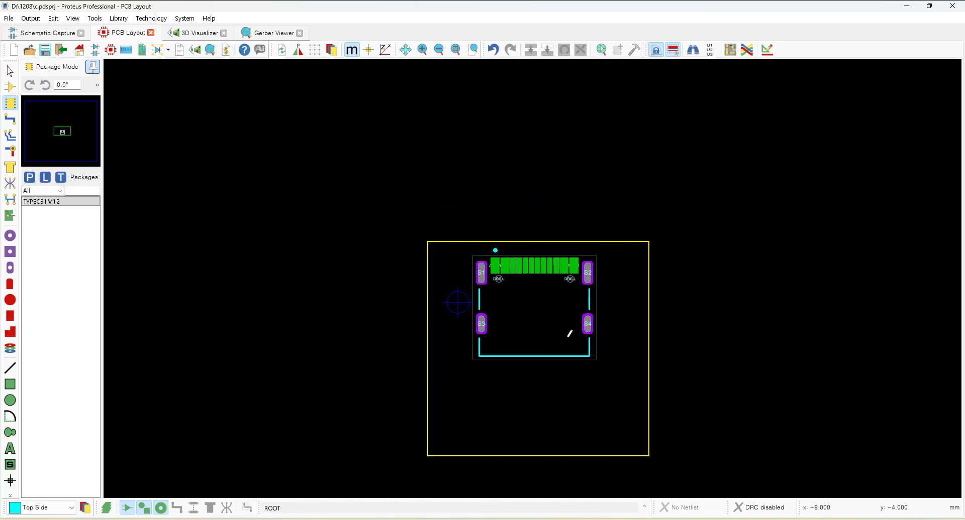
{"action": "left_click_drag", "start_coordinate": [589, 383], "coordinate": [526, 312]}
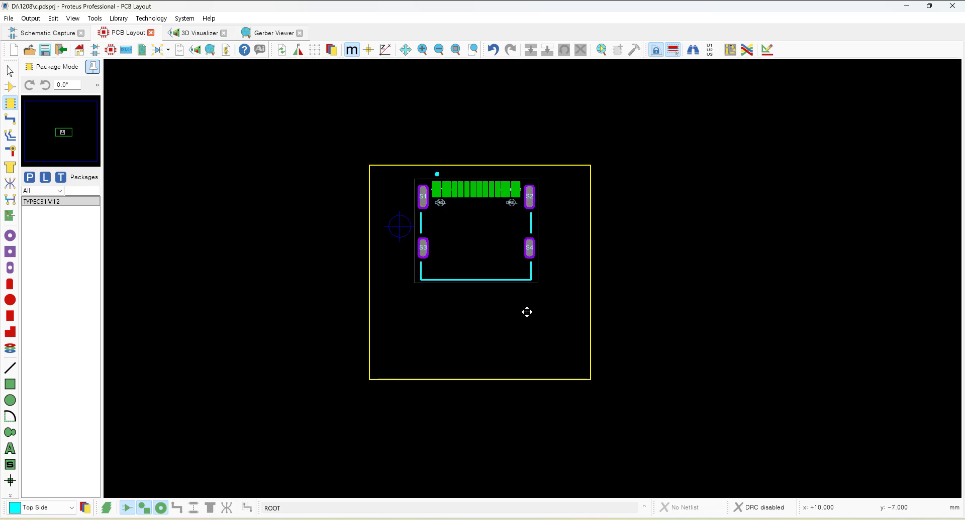
Add a silkscreen 2D text label reading TYPE-C-31-M-12 below the connector.
{"action": "left_click", "coordinate": [10, 449]}
{"action": "left_click", "coordinate": [410, 326]}
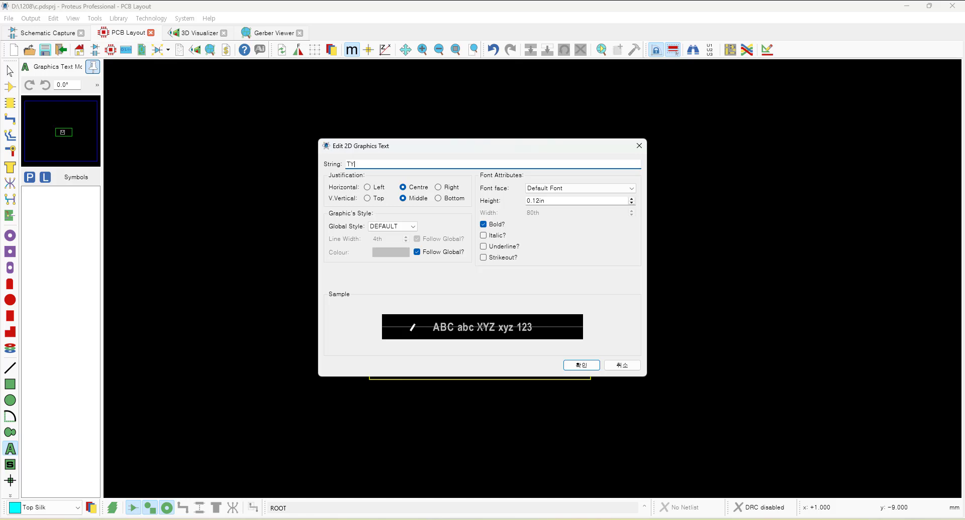
{"action": "type", "text": "TYPE-C-31-M-12"}
{"action": "left_click", "coordinate": [584, 365]}
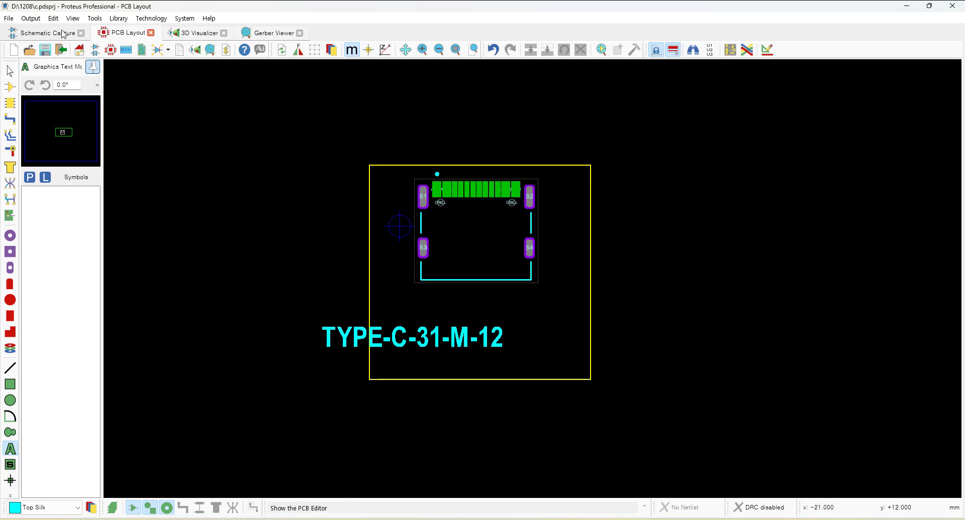
Switch to the 0.5 mm snap grid and center the TYPE-C-31-M-12 text on the board.
{"action": "left_click", "coordinate": [73, 18]}
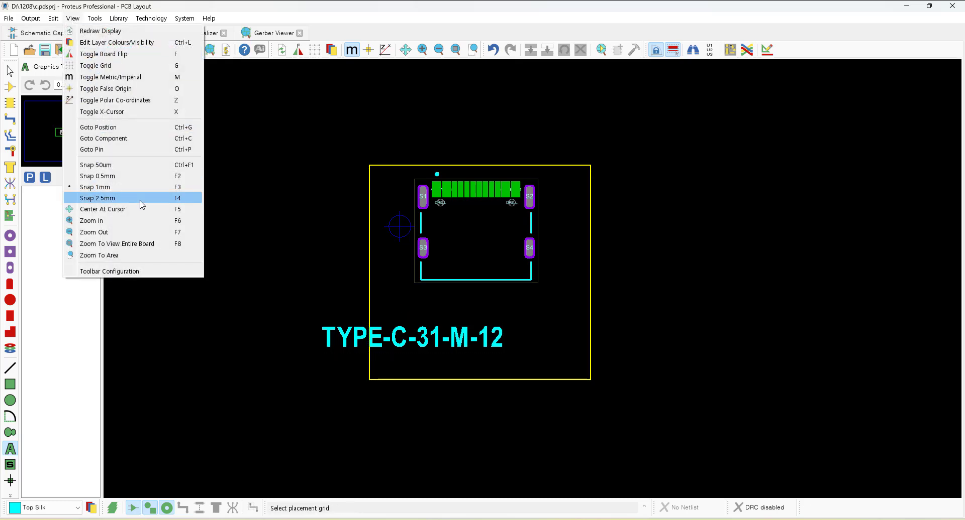
{"action": "left_click", "coordinate": [135, 176]}
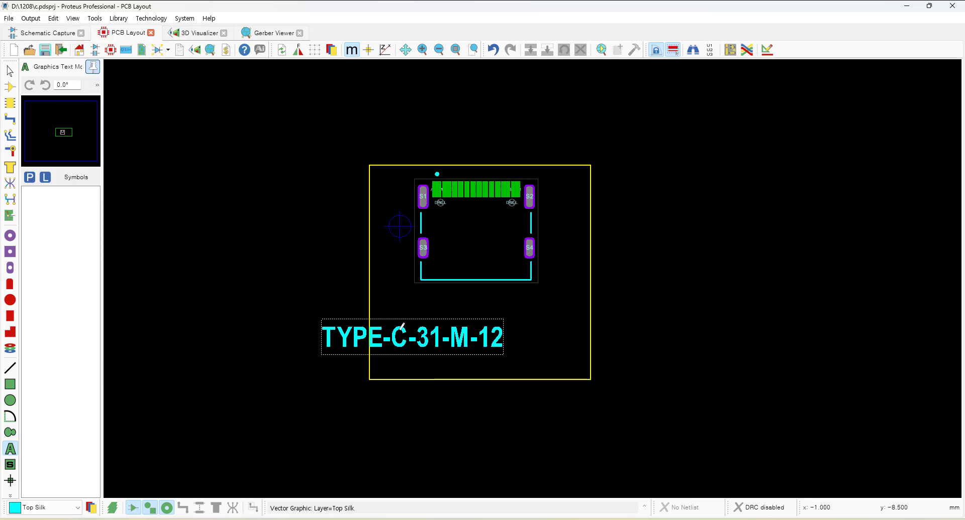
{"action": "left_click_drag", "start_coordinate": [402, 340], "coordinate": [463, 340]}
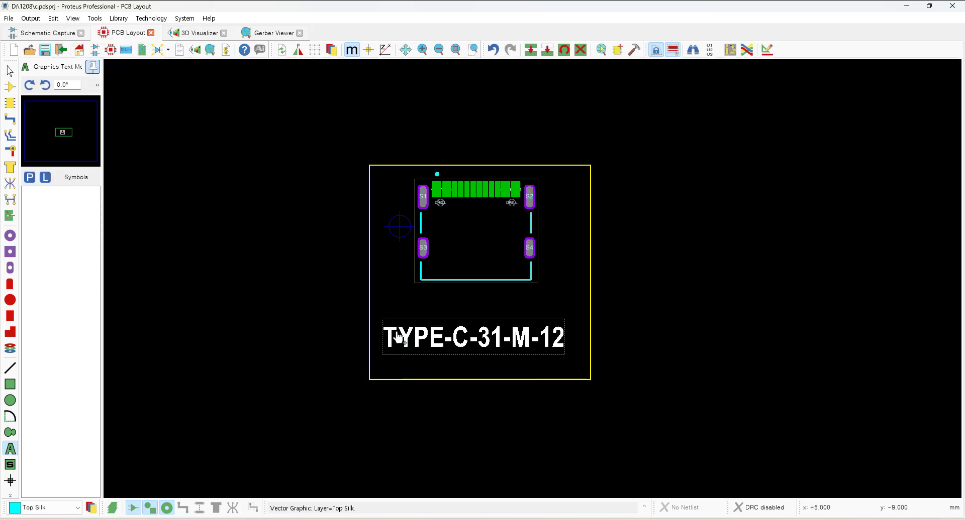
Open the 3D view and inspect the connector's pins against the board holes from several angles.
{"action": "left_click", "coordinate": [196, 33]}
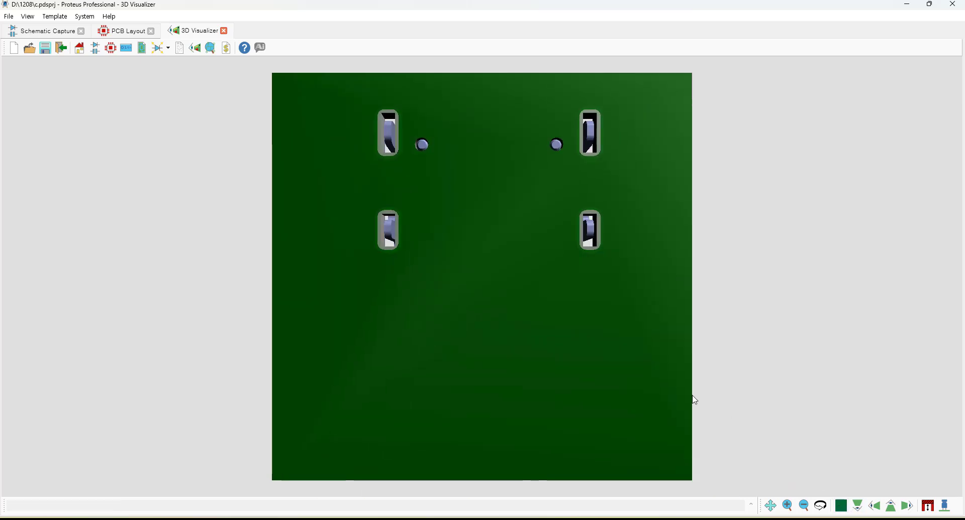
{"action": "left_click", "coordinate": [840, 506]}
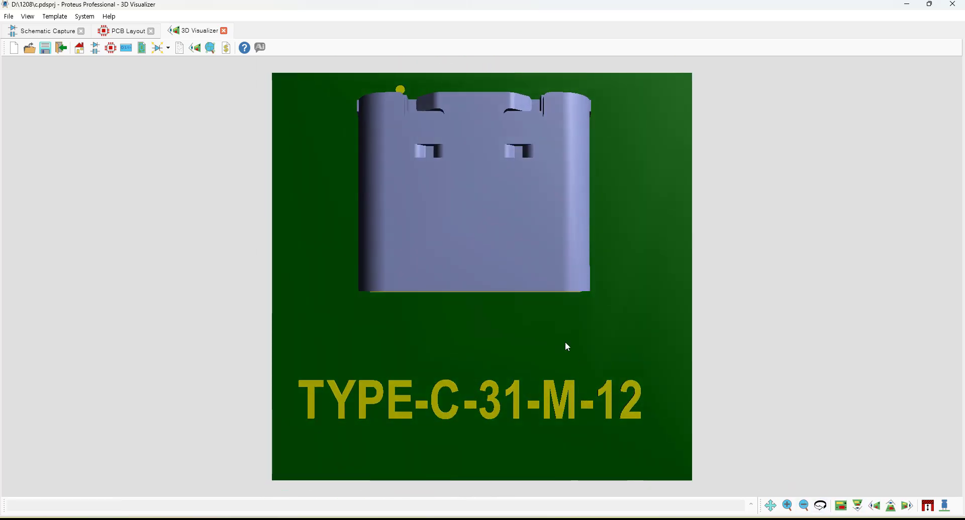
{"action": "middle_click", "coordinate": [566, 347]}
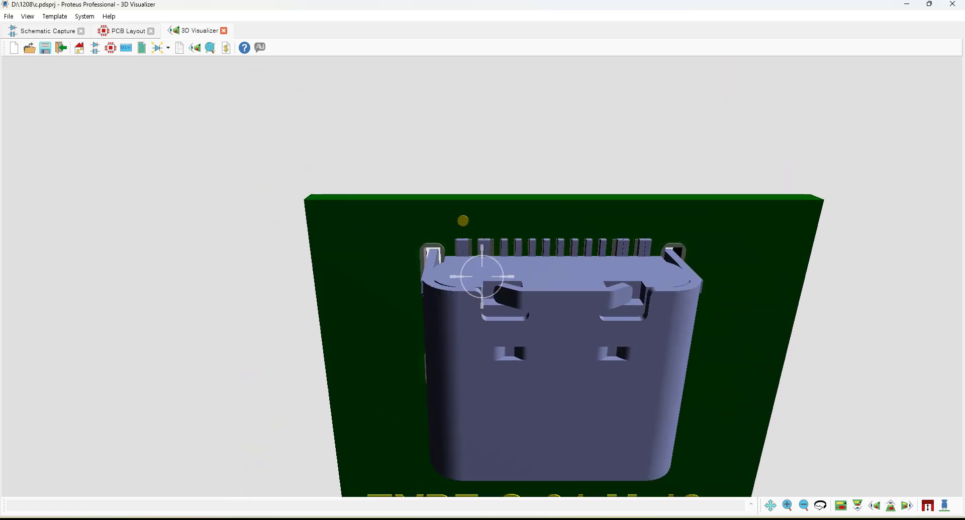
{"action": "scroll", "coordinate": [482, 277], "scroll_direction": "up", "scroll_amount": 5}
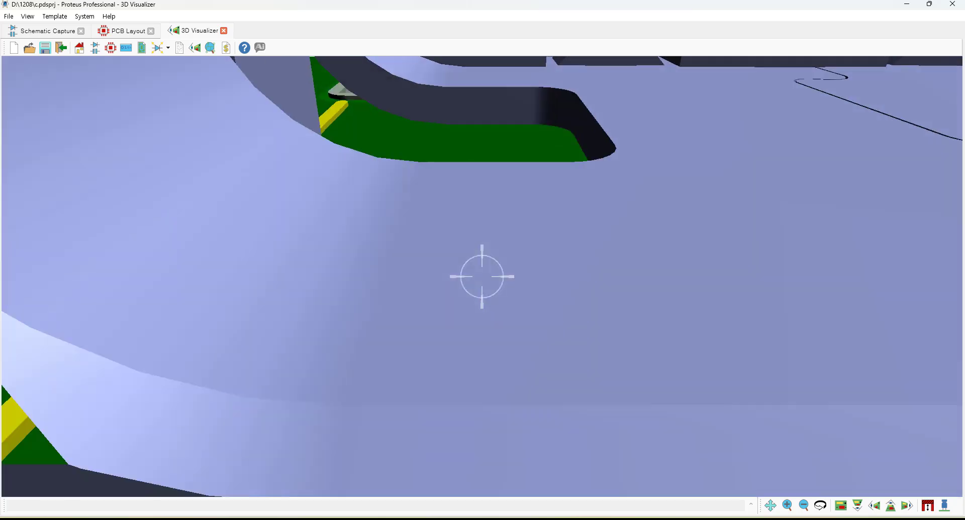
{"action": "scroll", "coordinate": [482, 277], "scroll_direction": "down", "scroll_amount": 5}
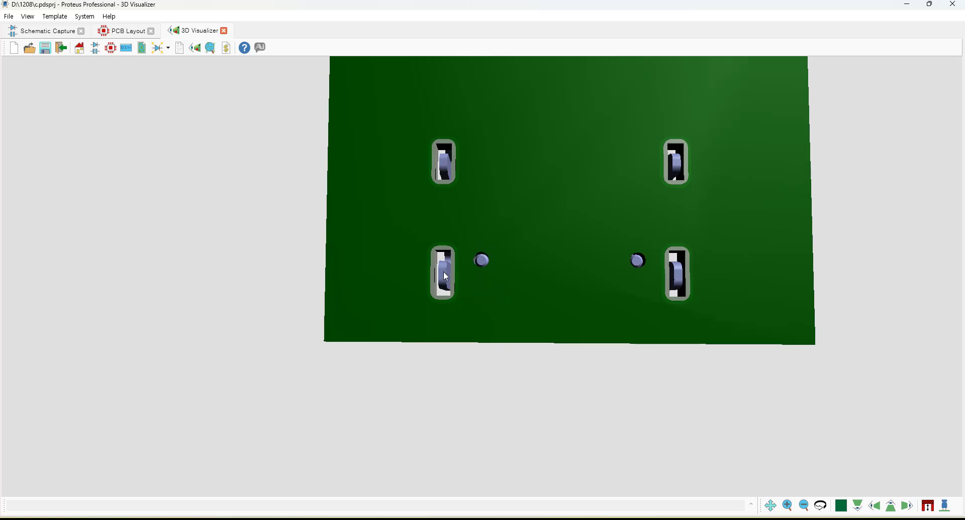
{"action": "scroll", "coordinate": [438, 275], "scroll_direction": "up", "scroll_amount": 2}
{"action": "scroll", "coordinate": [443, 252], "scroll_direction": "up", "scroll_amount": 1}
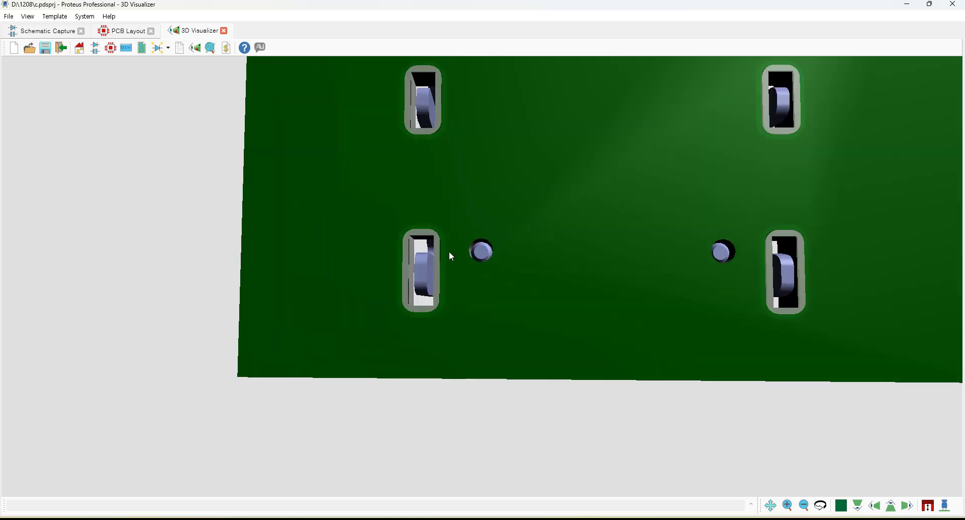
{"action": "left_click", "coordinate": [449, 252]}
{"action": "scroll", "coordinate": [481, 277], "scroll_direction": "down", "scroll_amount": 3}
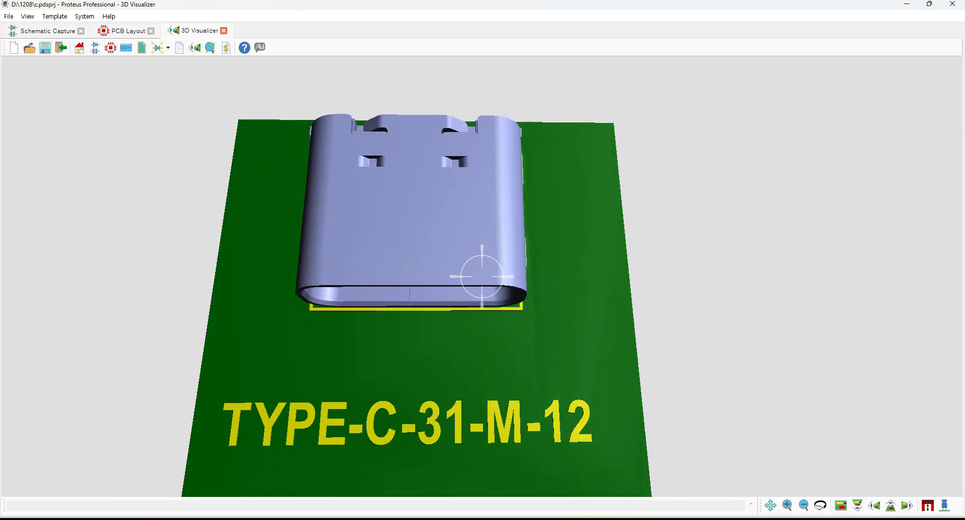
{"action": "left_click", "coordinate": [481, 277]}
Hide the components in 3D and inspect the bare pads and slotted holes up close.
{"action": "left_click", "coordinate": [946, 508]}
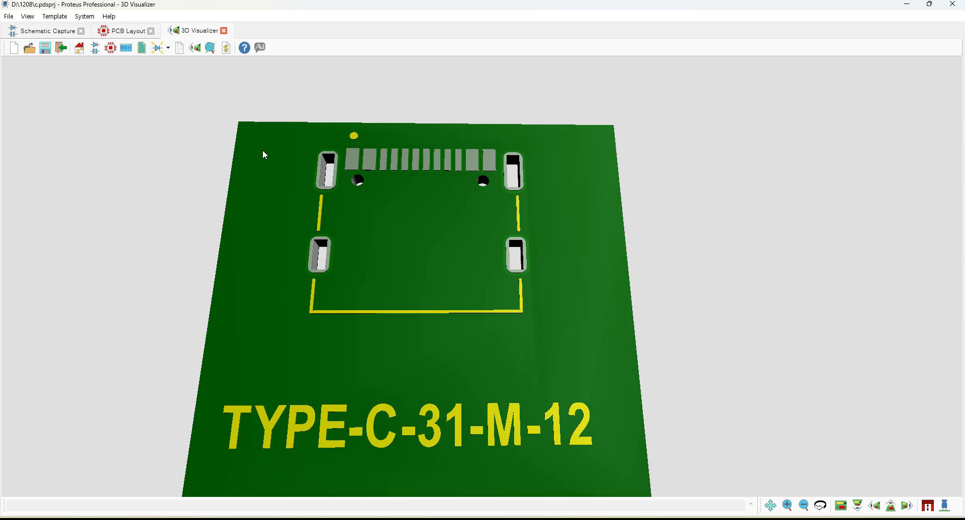
{"action": "scroll", "coordinate": [316, 254], "scroll_direction": "up", "scroll_amount": 3}
{"action": "left_click", "coordinate": [308, 261]}
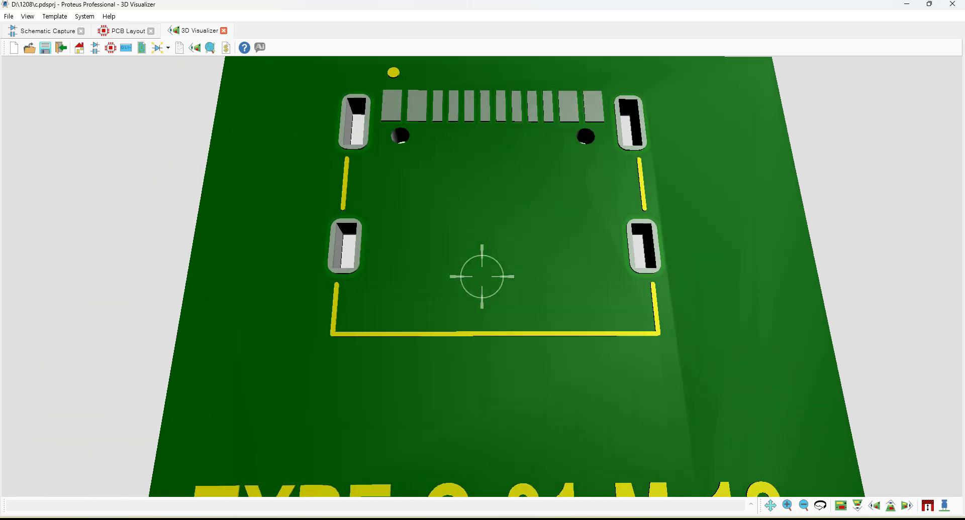
{"action": "scroll", "coordinate": [481, 276], "scroll_direction": "up", "scroll_amount": 5}
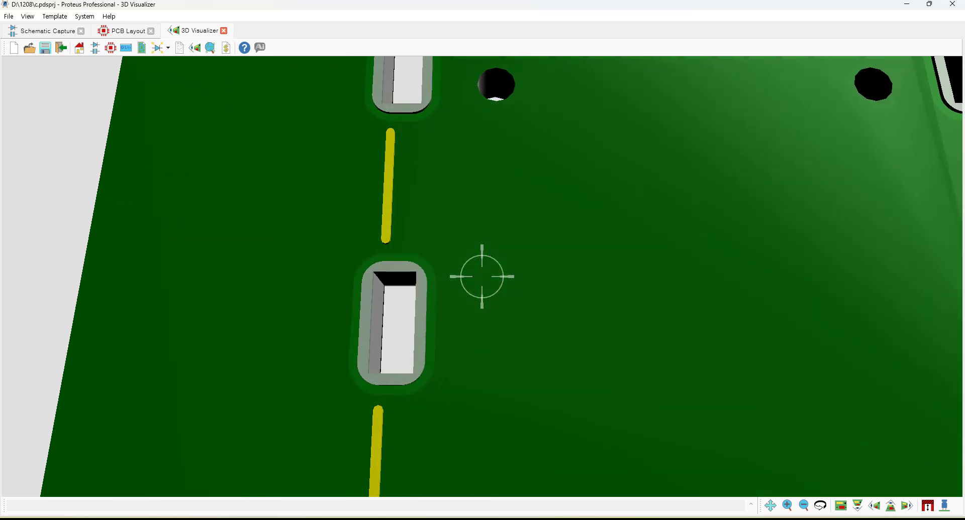
{"action": "scroll", "coordinate": [481, 276], "scroll_direction": "down", "scroll_amount": 5}
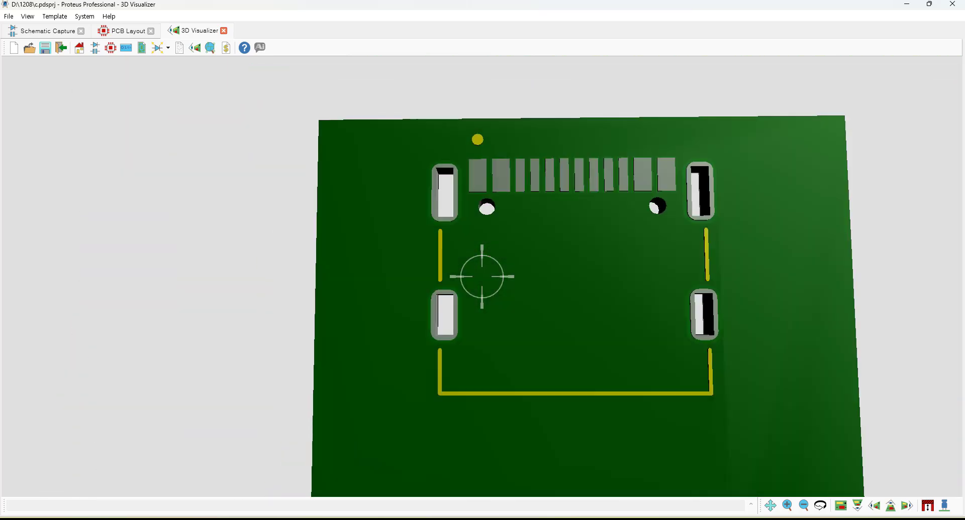
{"action": "right_click", "coordinate": [482, 295]}
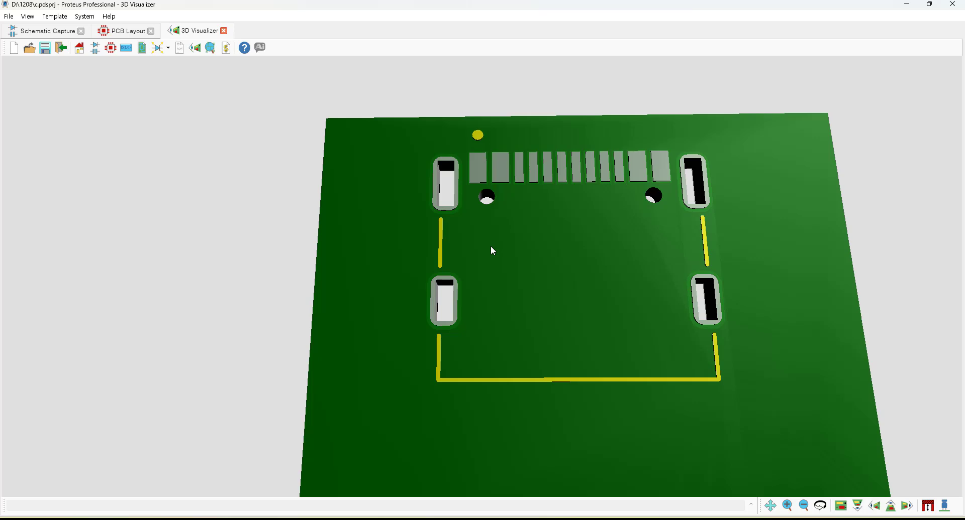
Compare the S3 slotted pad between the layout and 3D views, then view the entire board in the layout.
{"action": "left_click", "coordinate": [132, 33]}
{"action": "scroll", "coordinate": [531, 278], "scroll_direction": "up", "scroll_amount": 5}
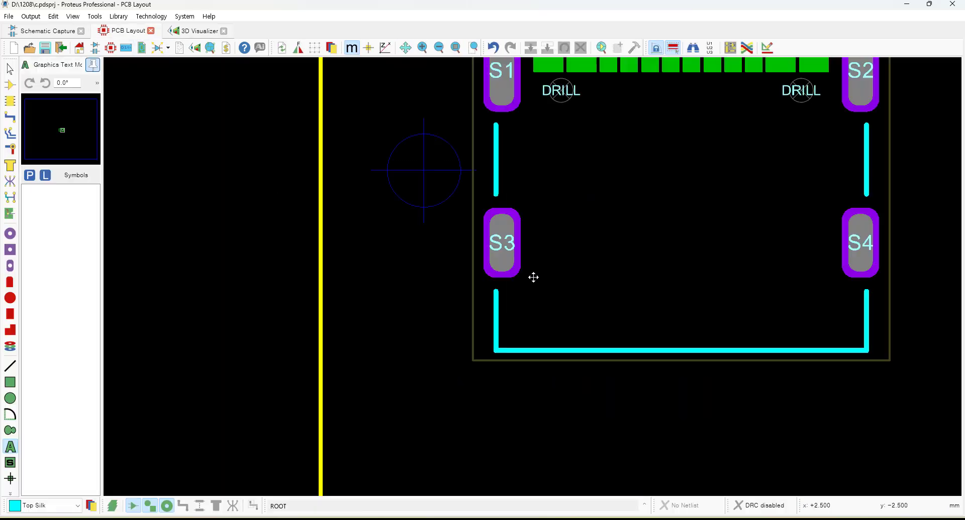
{"action": "left_click", "coordinate": [519, 285]}
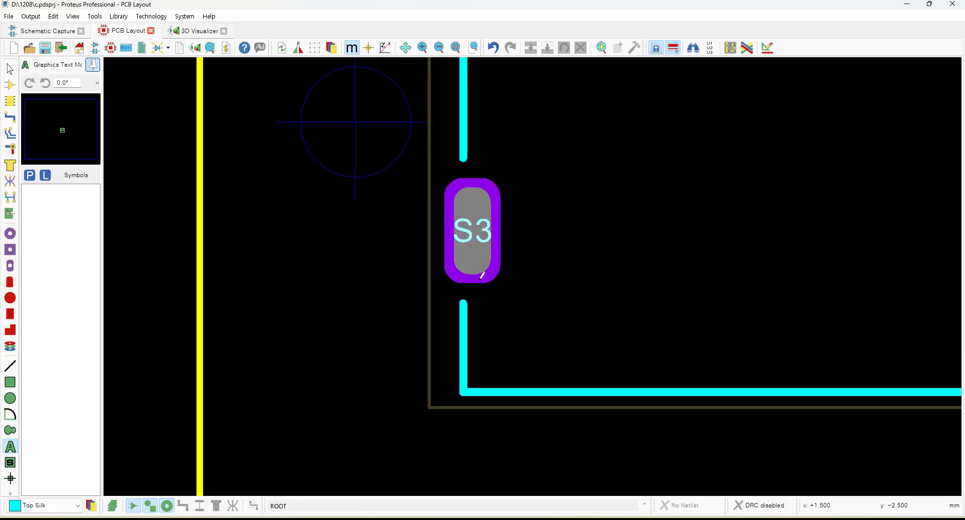
{"action": "left_click", "coordinate": [185, 33]}
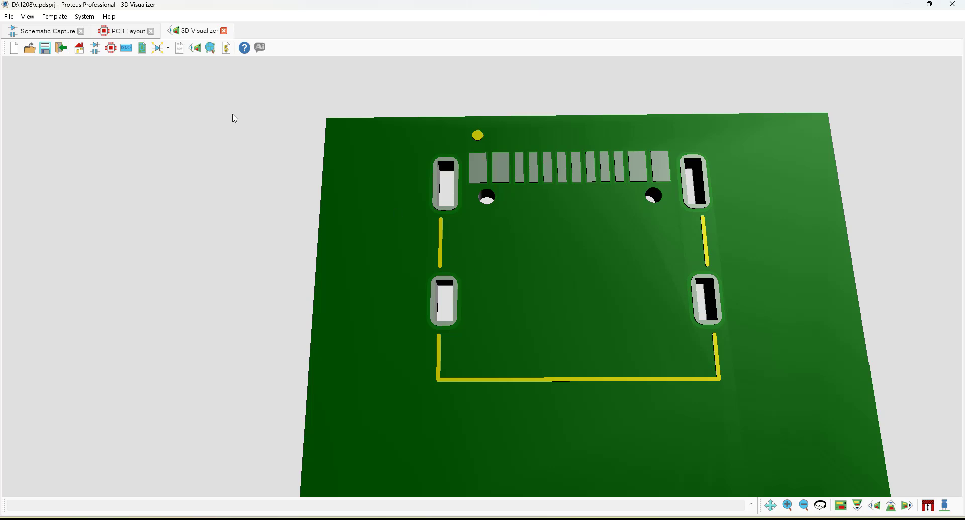
{"action": "left_click", "coordinate": [128, 33]}
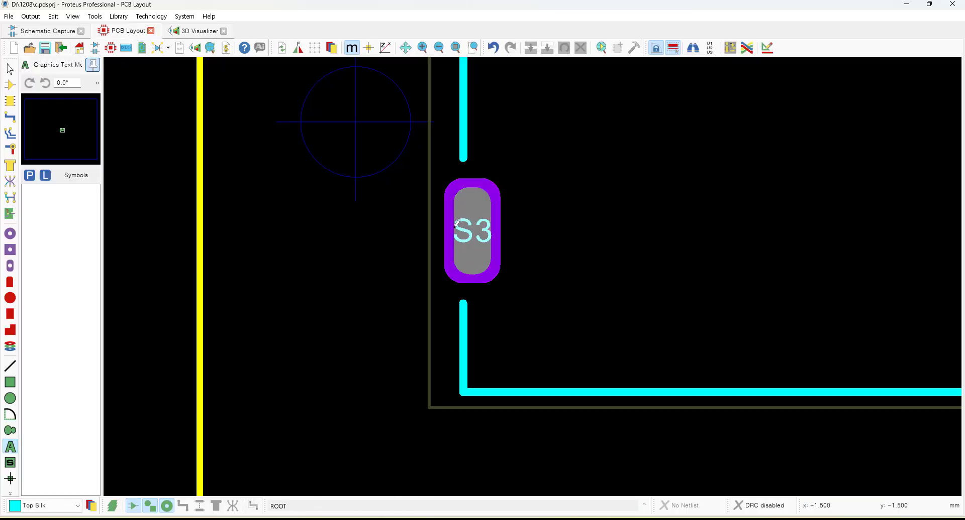
{"action": "left_click", "coordinate": [193, 32]}
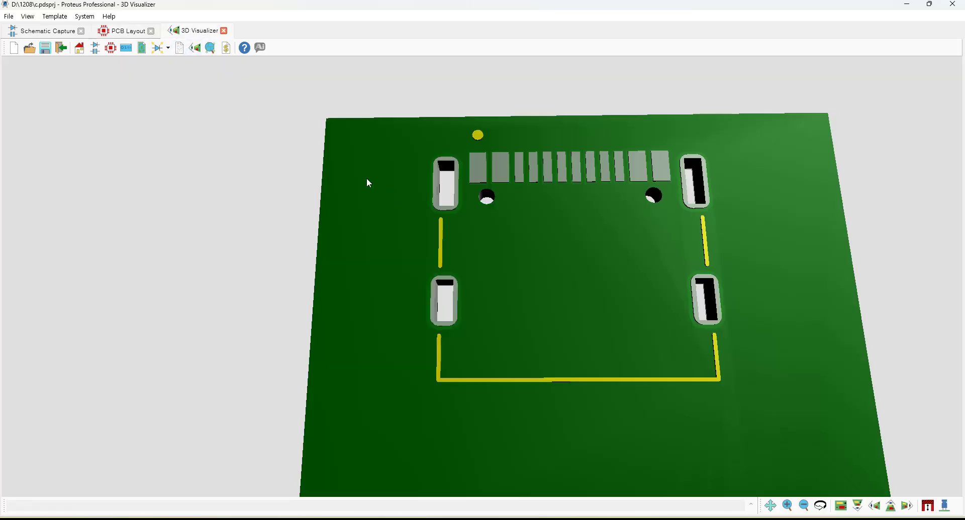
{"action": "scroll", "coordinate": [522, 226], "scroll_direction": "down", "scroll_amount": 1}
{"action": "left_click_drag", "start_coordinate": [546, 245], "coordinate": [485, 298]}
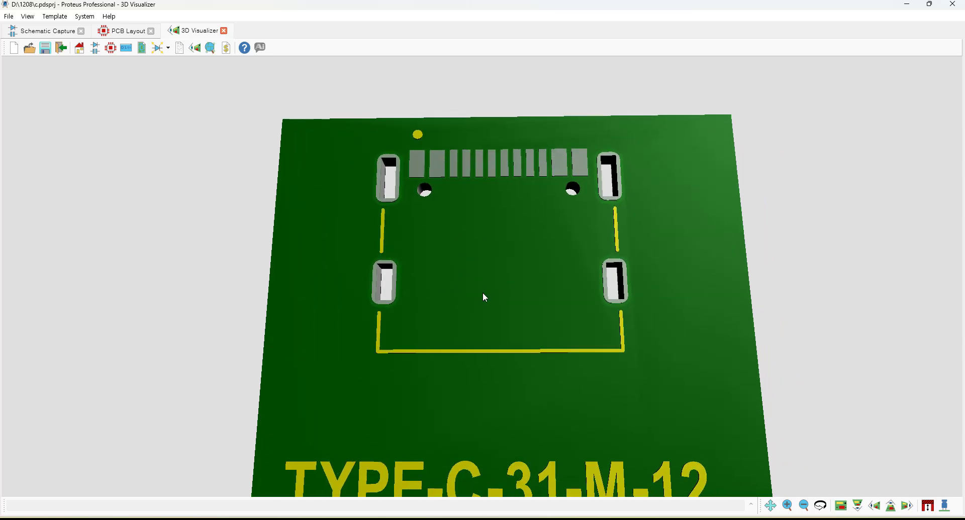
{"action": "left_click", "coordinate": [127, 31]}
{"action": "key", "text": "F8"}
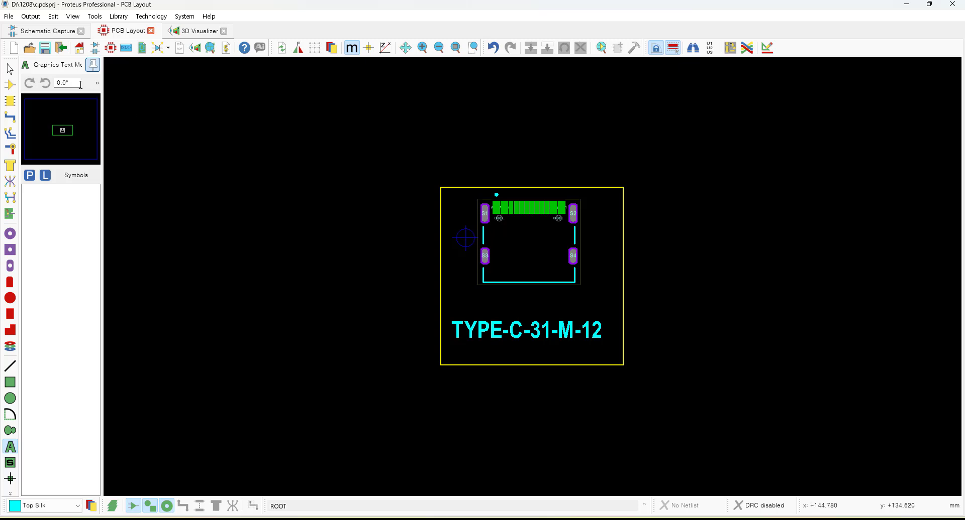
Start Gerber/Excellon output, run the pre-production check and review its results, then cancel the CADCAM output dialog.
{"action": "left_click", "coordinate": [39, 18]}
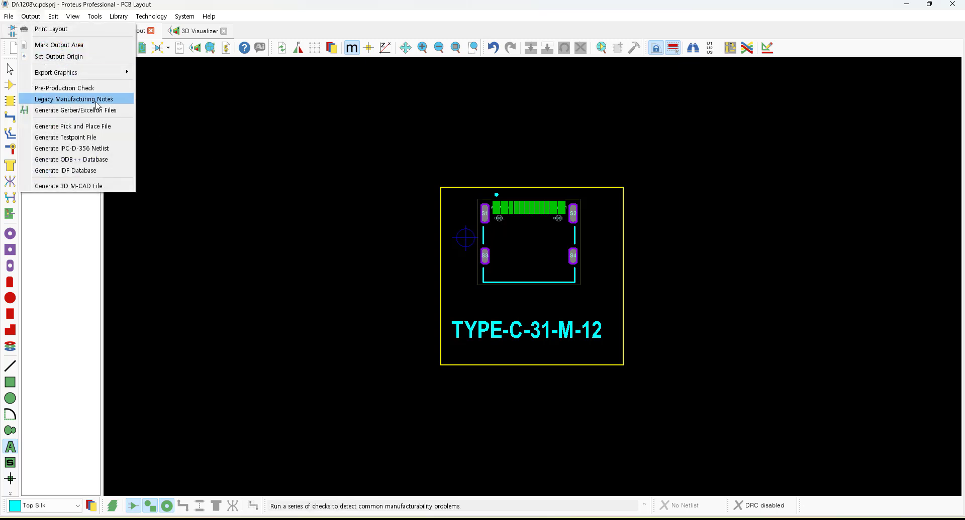
{"action": "left_click", "coordinate": [121, 112]}
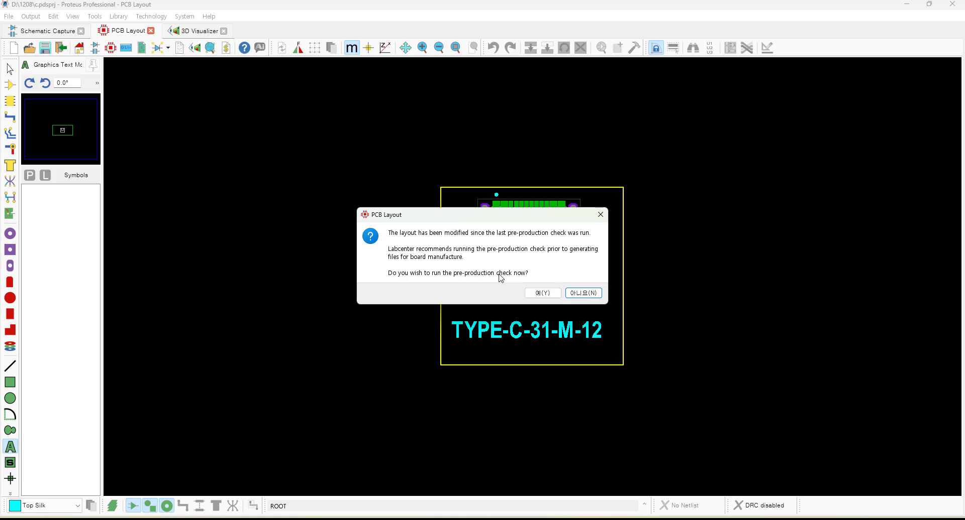
{"action": "left_click", "coordinate": [540, 294]}
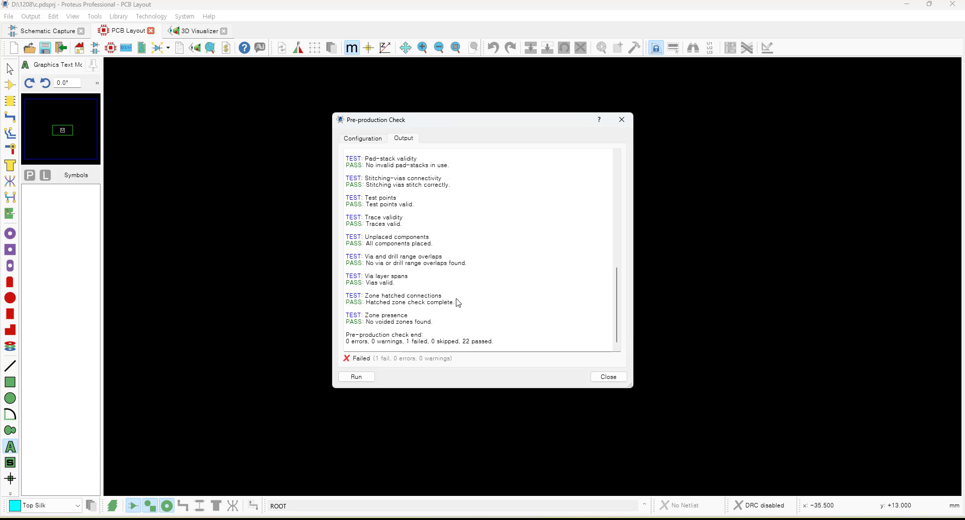
{"action": "scroll", "coordinate": [462, 297], "scroll_direction": "up", "scroll_amount": 10}
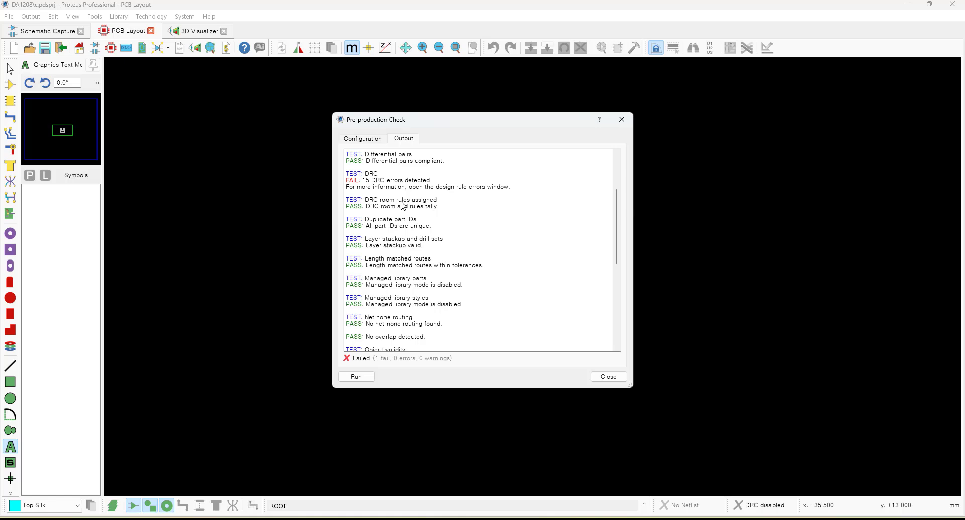
{"action": "left_click", "coordinate": [618, 379]}
{"action": "left_click_drag", "start_coordinate": [513, 112], "coordinate": [487, 131]}
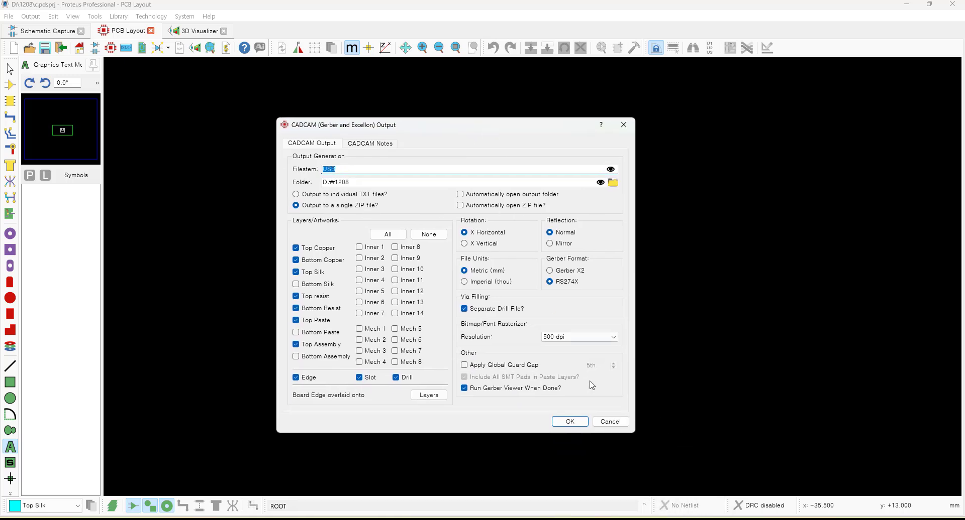
{"action": "left_click", "coordinate": [610, 421]}
Open the Design Rule Manager and inspect the DEFAULT rule's clearances without changing them.
{"action": "scroll", "coordinate": [529, 265], "scroll_direction": "up", "scroll_amount": 2}
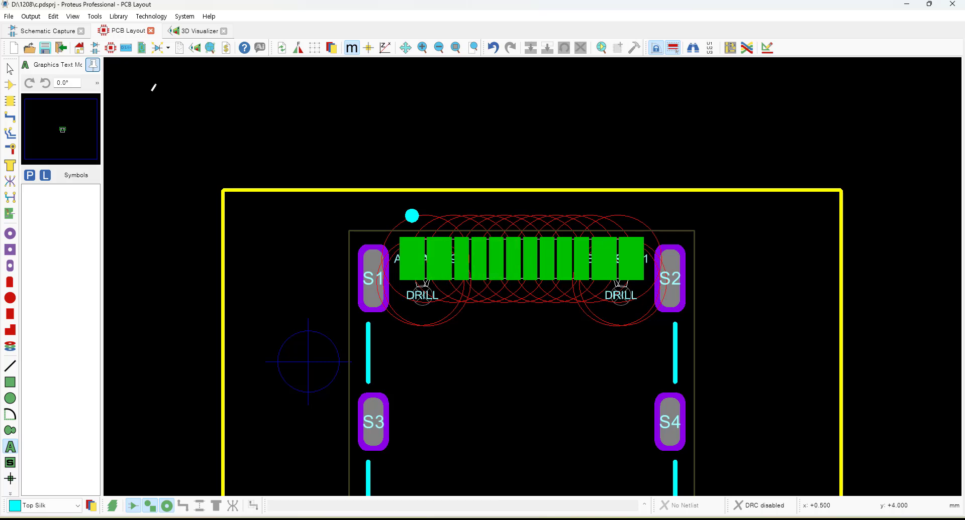
{"action": "left_click", "coordinate": [152, 18]}
{"action": "left_click", "coordinate": [191, 29]}
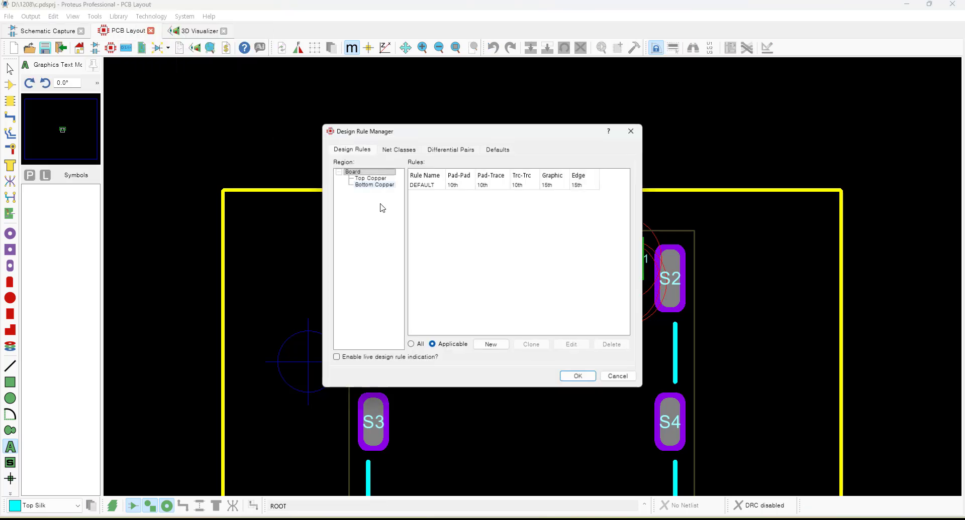
{"action": "left_click", "coordinate": [462, 189]}
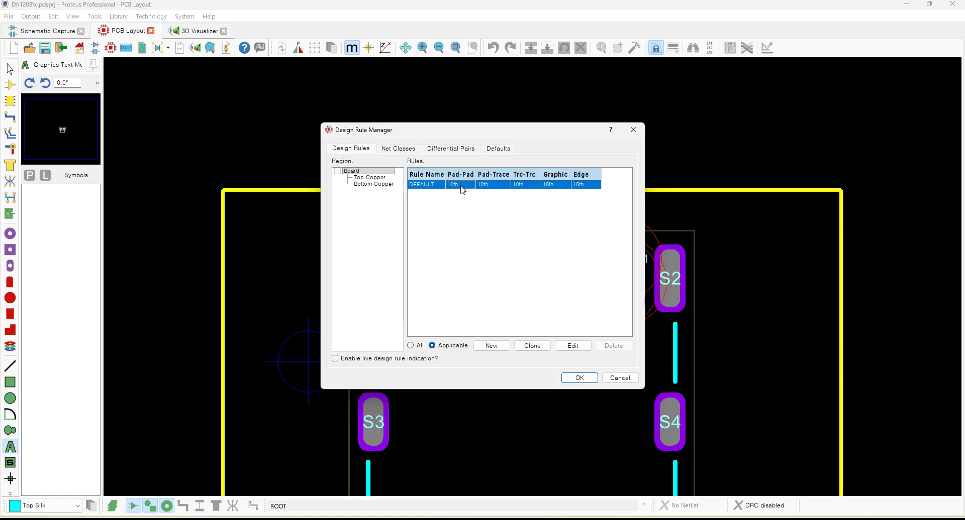
{"action": "left_click", "coordinate": [571, 346]}
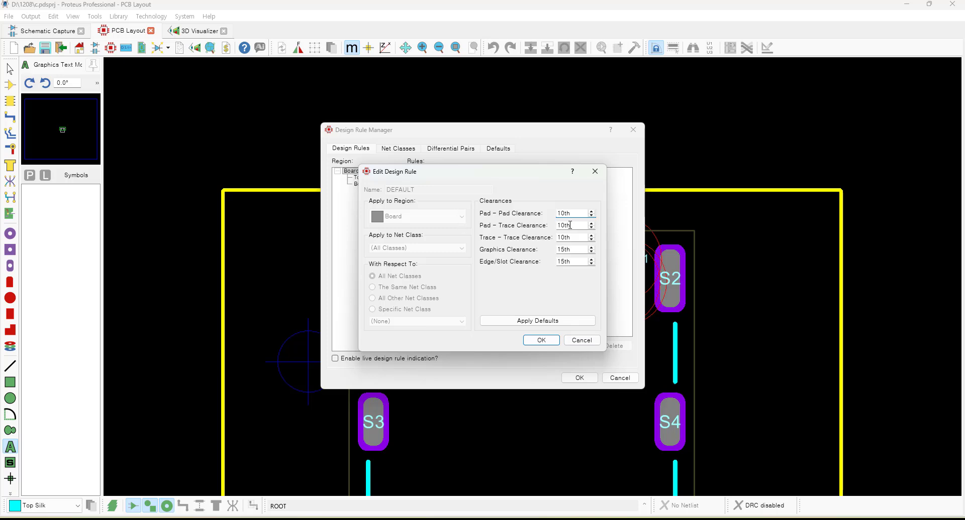
{"action": "left_click", "coordinate": [579, 341]}
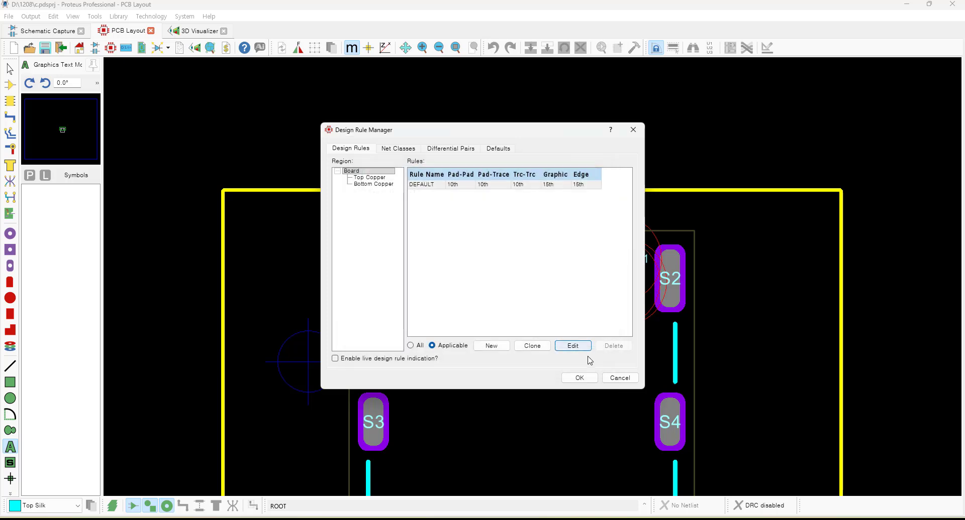
{"action": "left_click", "coordinate": [620, 379]}
Zoom in to inspect the clearance markers around the connector's signal pads, then zoom back out.
{"action": "scroll", "coordinate": [524, 334], "scroll_direction": "up", "scroll_amount": 2}
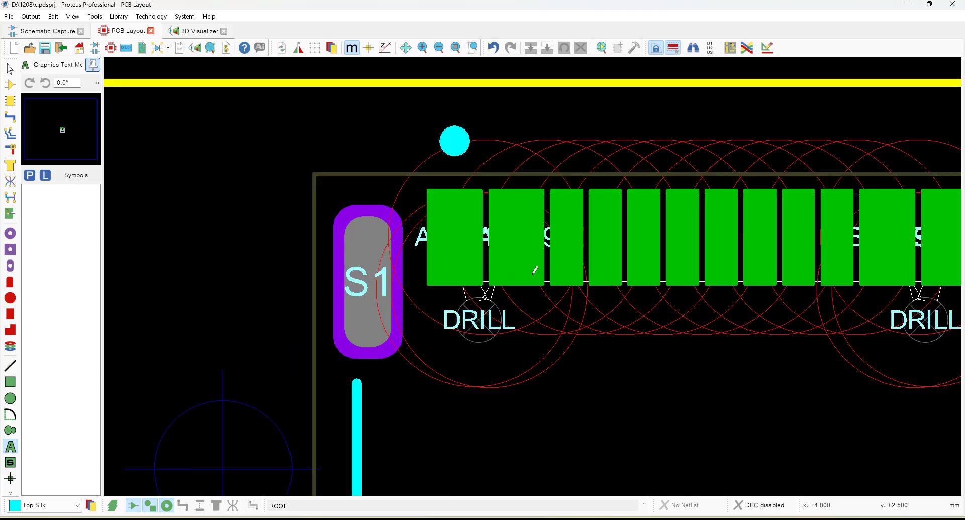
{"action": "scroll", "coordinate": [535, 266], "scroll_direction": "up", "scroll_amount": 2}
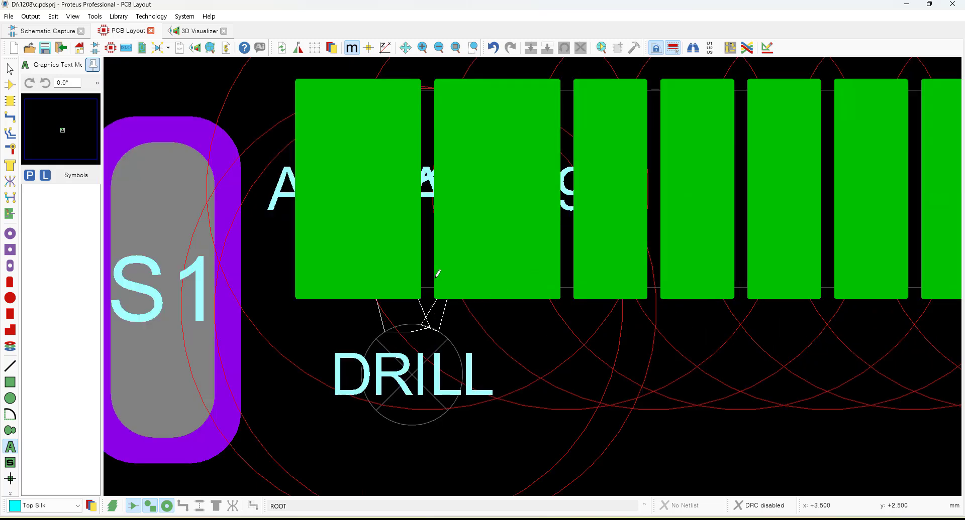
{"action": "scroll", "coordinate": [437, 274], "scroll_direction": "down", "scroll_amount": 4}
{"action": "scroll", "coordinate": [542, 270], "scroll_direction": "down", "scroll_amount": 3}
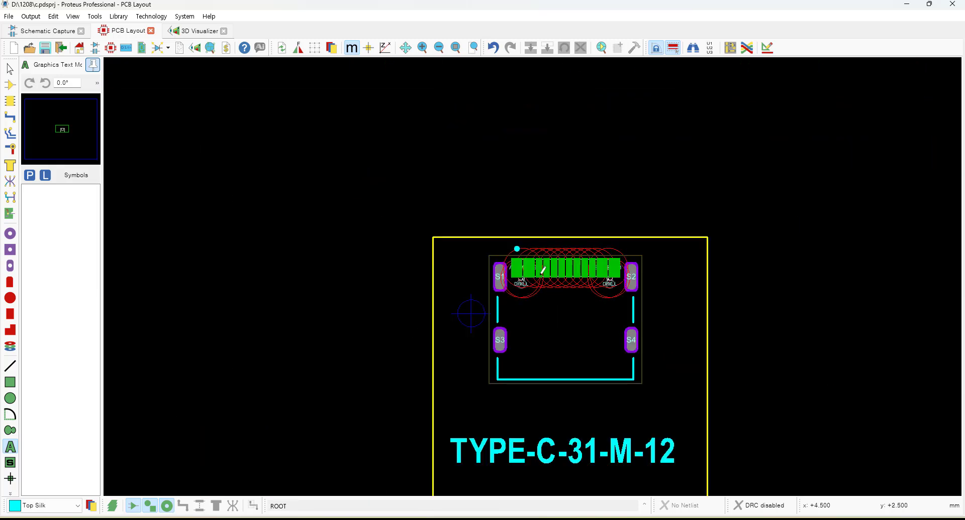
{"action": "scroll", "coordinate": [543, 270], "scroll_direction": "down", "scroll_amount": 1}
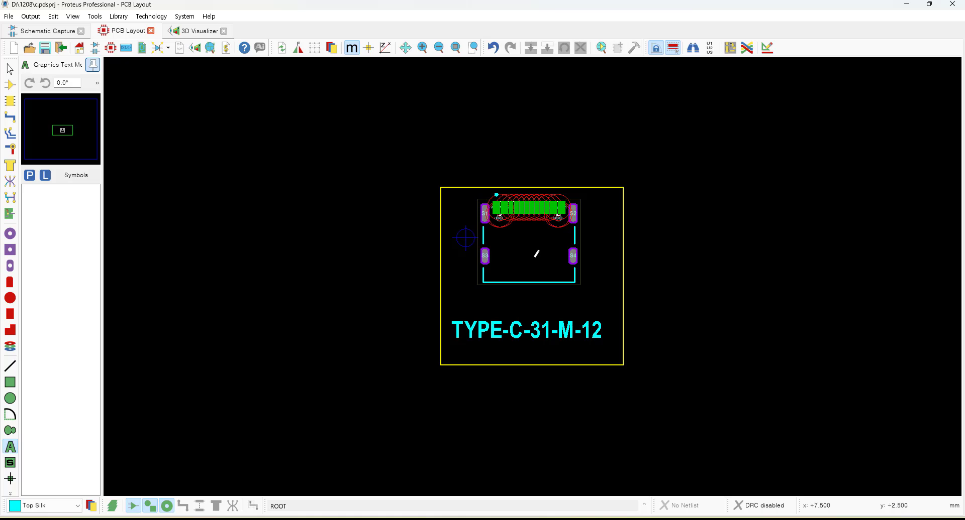
Generate Gerber/Excellon output as a single ZIP named USB in D:\1208 using RS274X format, and open it in the Gerber viewer.
{"action": "left_click", "coordinate": [31, 16]}
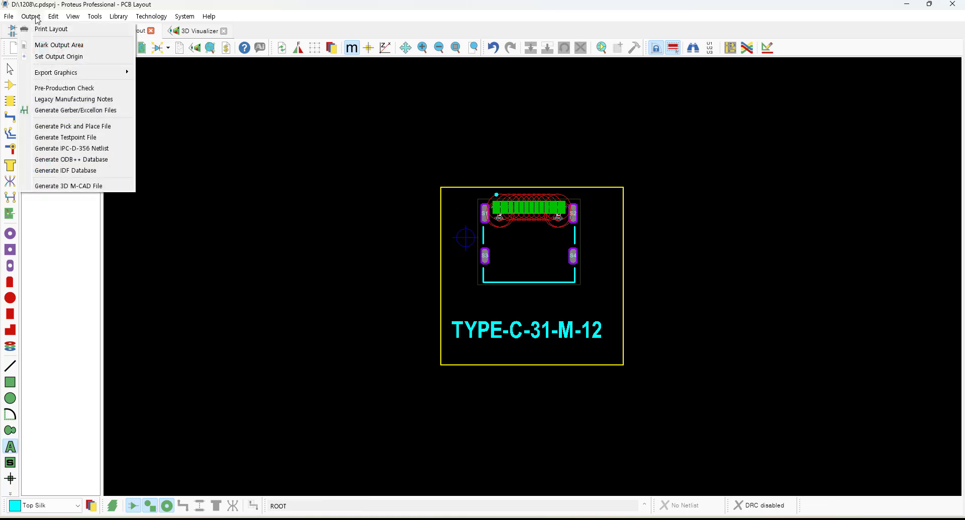
{"action": "left_click", "coordinate": [100, 110]}
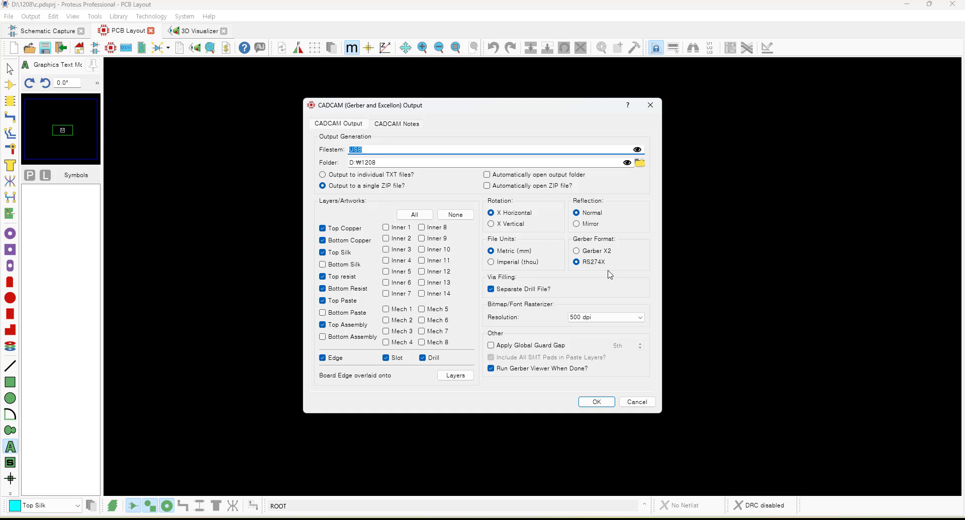
{"action": "left_click", "coordinate": [586, 251]}
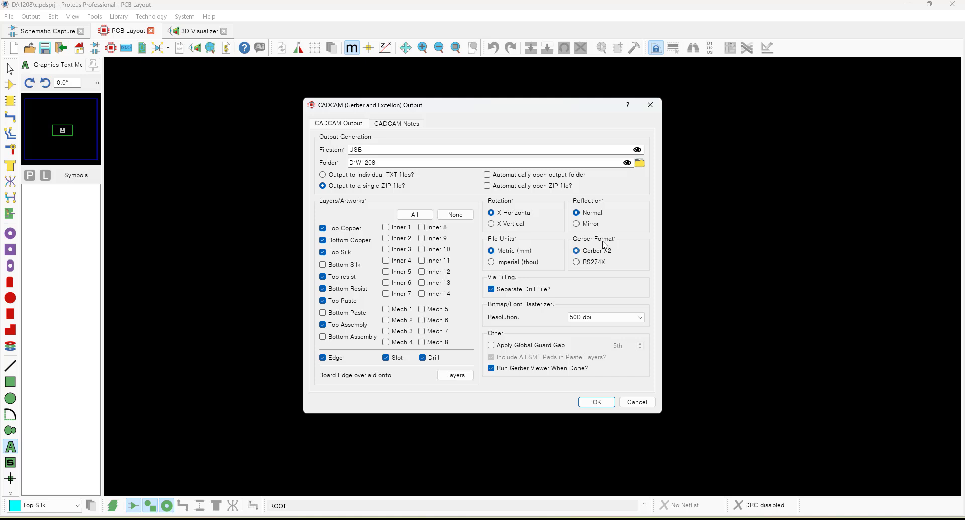
{"action": "left_click", "coordinate": [594, 263]}
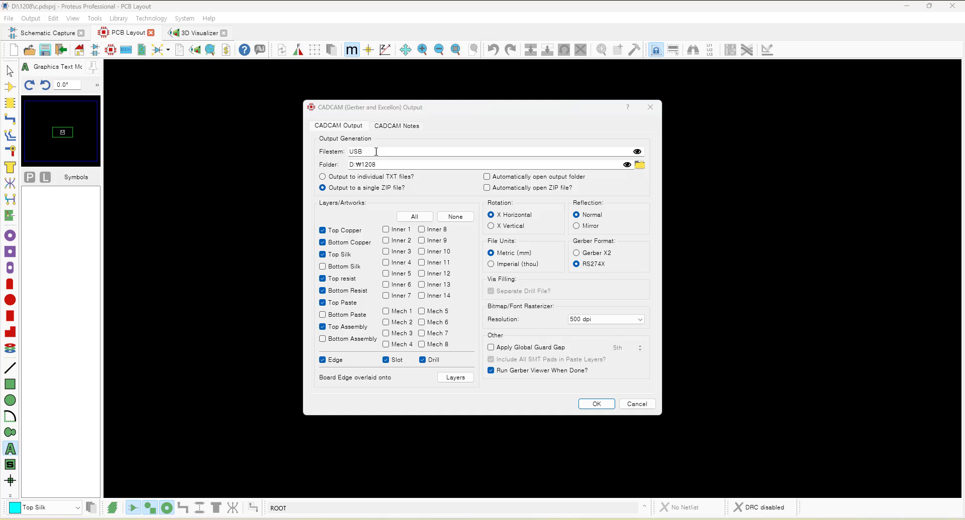
{"action": "left_click", "coordinate": [376, 151]}
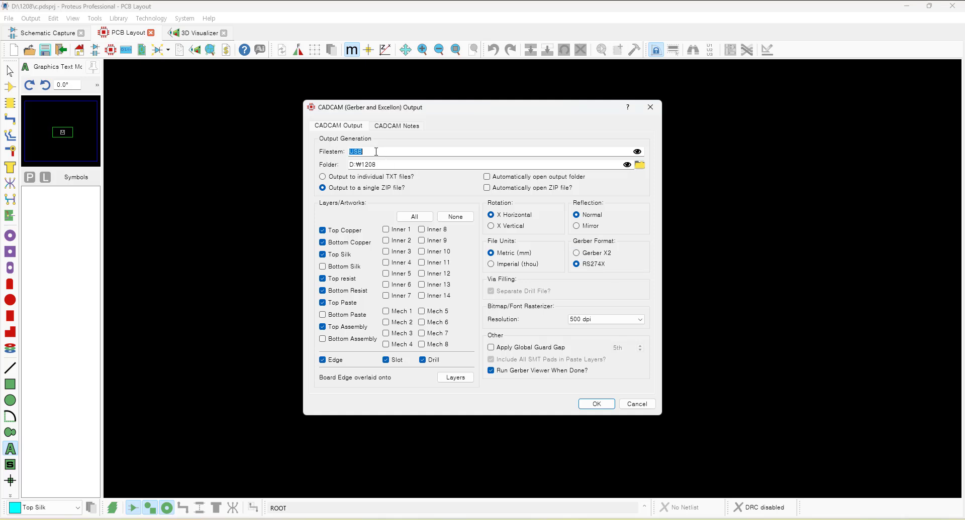
{"action": "key", "text": "Tab"}
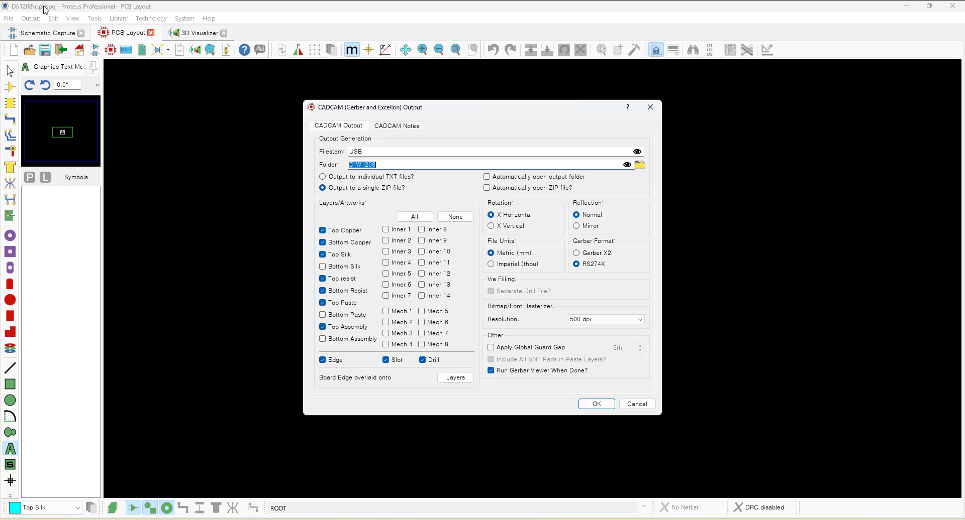
{"action": "left_click", "coordinate": [395, 162]}
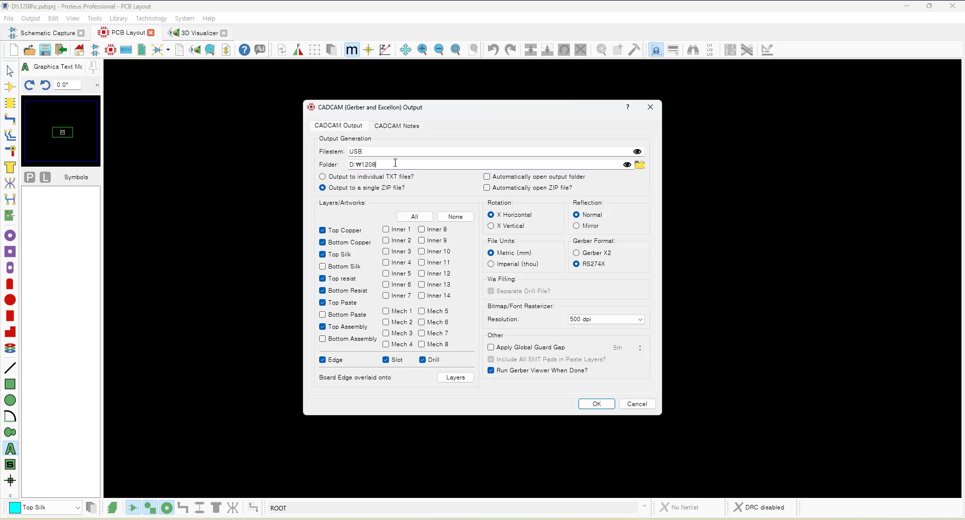
{"action": "left_click", "coordinate": [368, 153]}
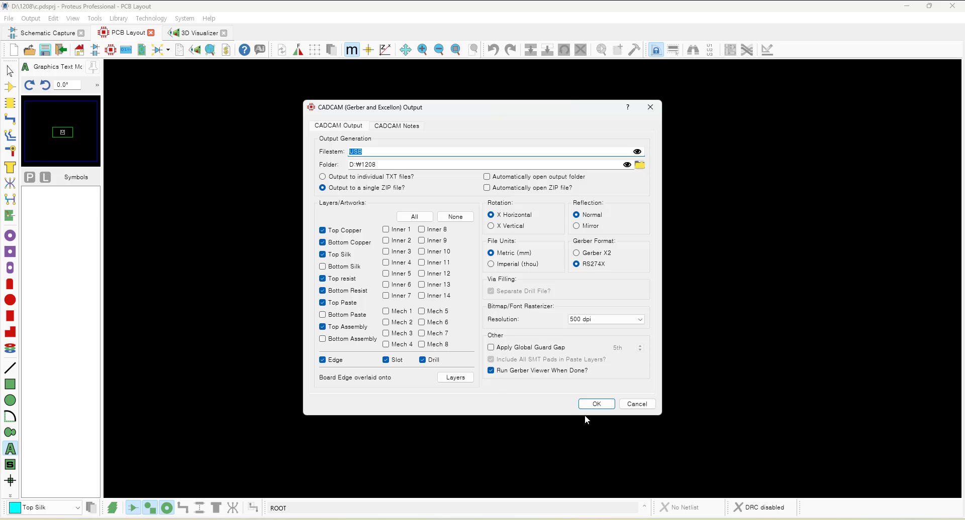
{"action": "left_click", "coordinate": [597, 405]}
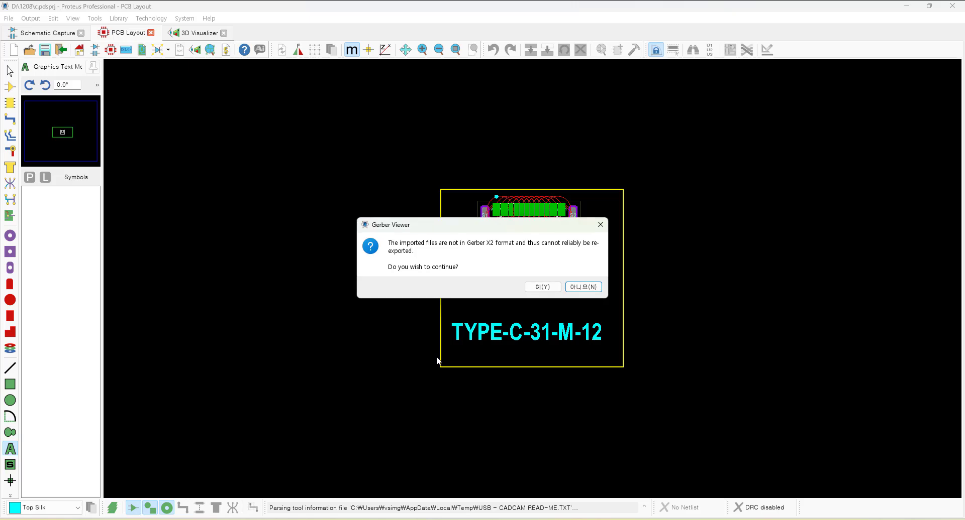
{"action": "left_click", "coordinate": [542, 287]}
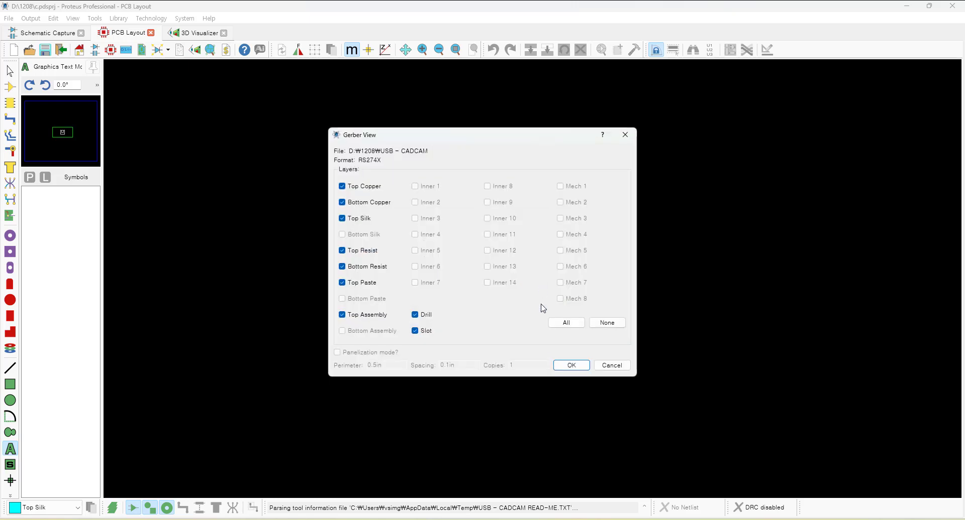
{"action": "left_click", "coordinate": [563, 366]}
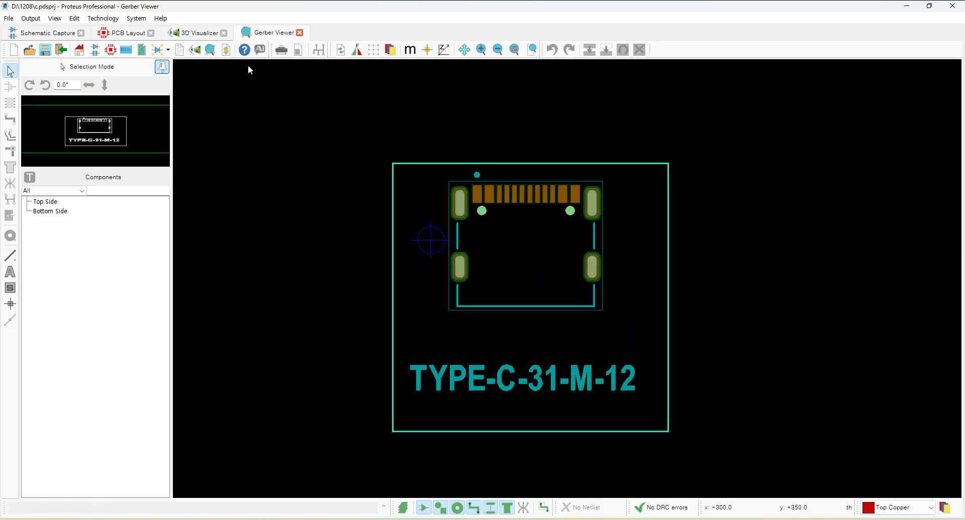
Compare the Gerber viewer output with the PCB layout, zooming in on the slotted pads.
{"action": "left_click", "coordinate": [124, 35]}
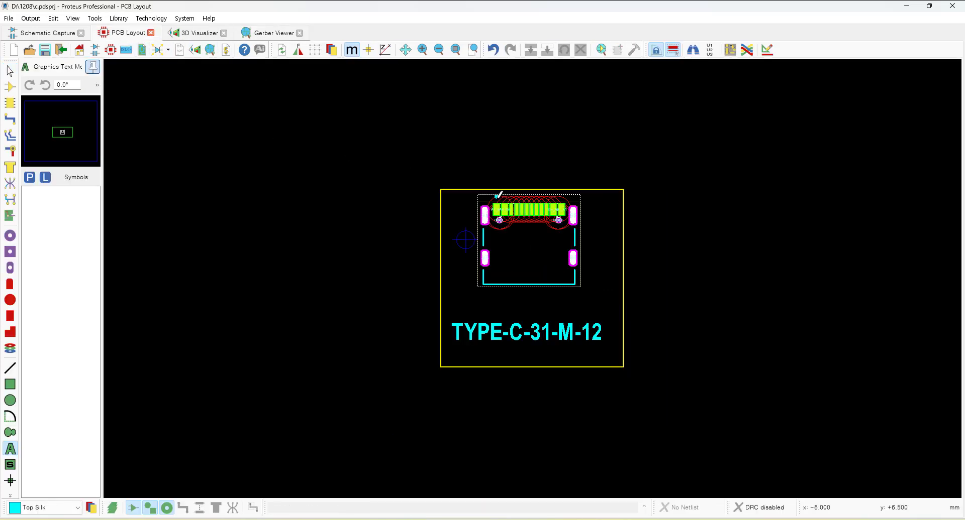
{"action": "scroll", "coordinate": [502, 198], "scroll_direction": "up", "scroll_amount": 3}
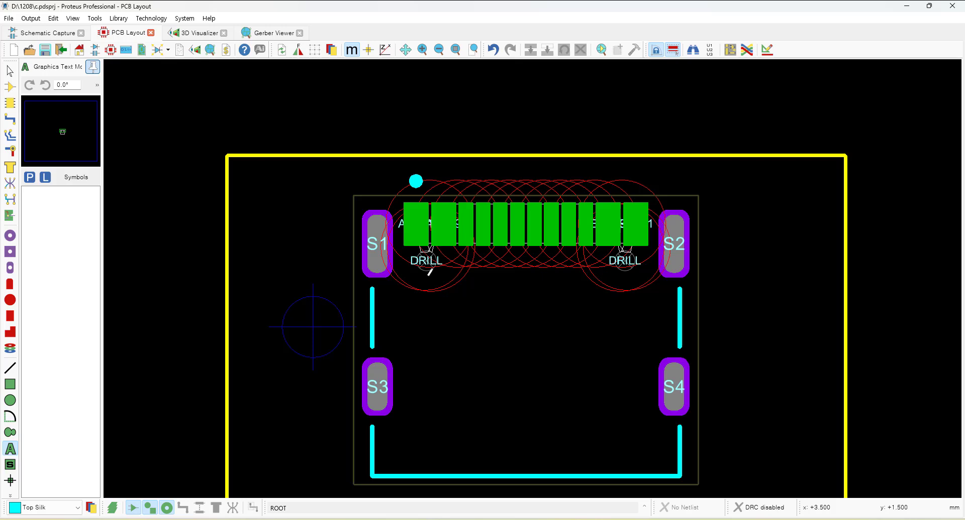
{"action": "left_click", "coordinate": [261, 33]}
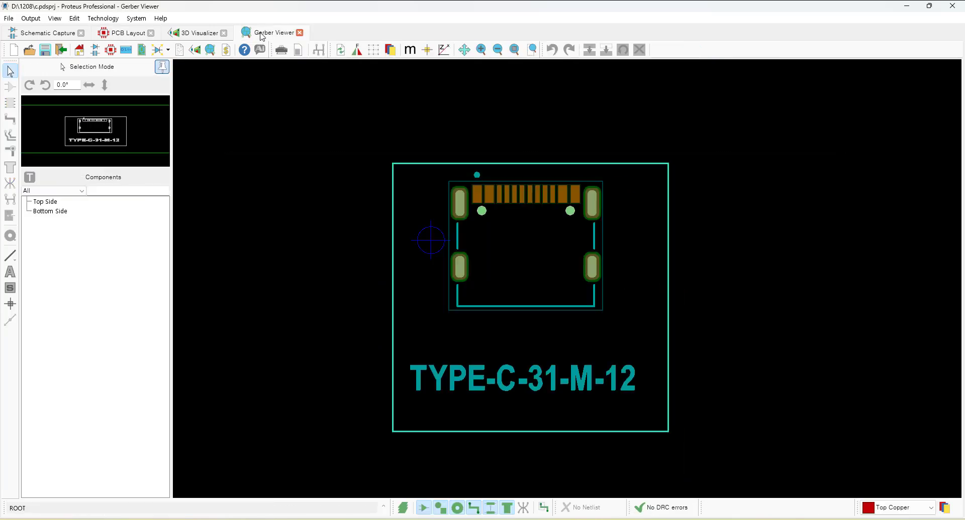
{"action": "scroll", "coordinate": [551, 273], "scroll_direction": "up", "scroll_amount": 1}
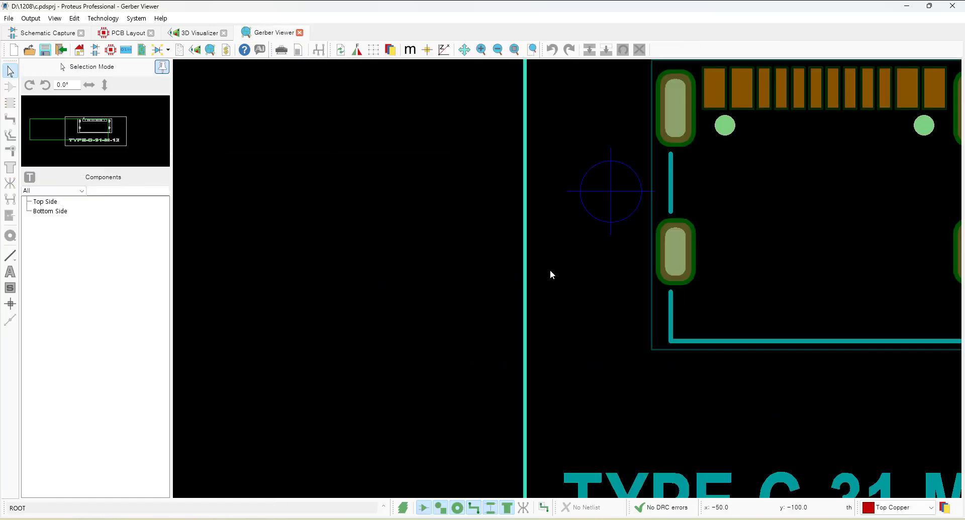
{"action": "scroll", "coordinate": [553, 280], "scroll_direction": "up", "scroll_amount": 1}
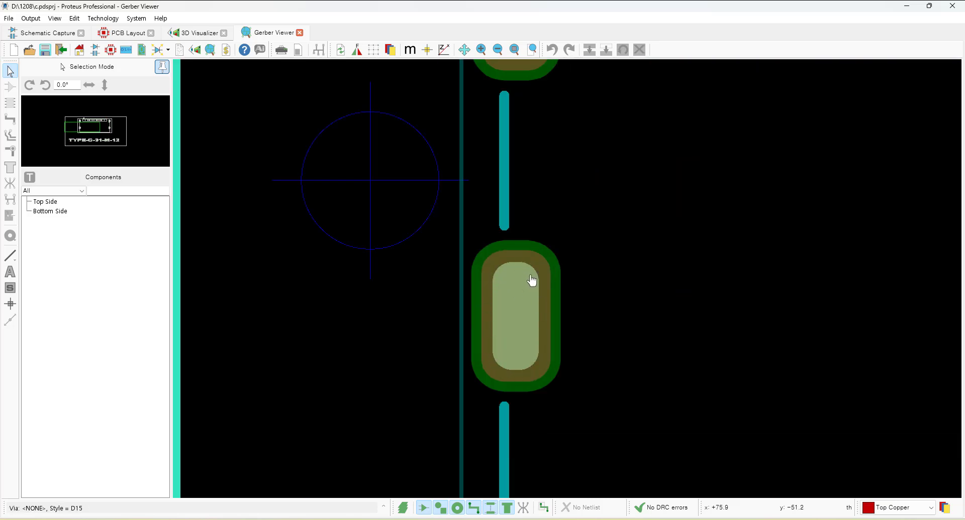
{"action": "scroll", "coordinate": [467, 326], "scroll_direction": "down", "scroll_amount": 2}
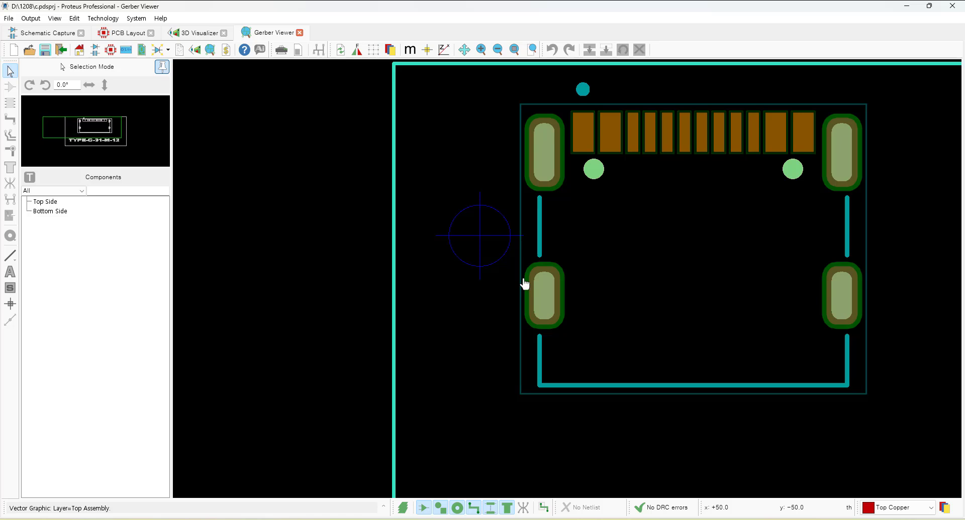
{"action": "scroll", "coordinate": [524, 284], "scroll_direction": "down", "scroll_amount": 3}
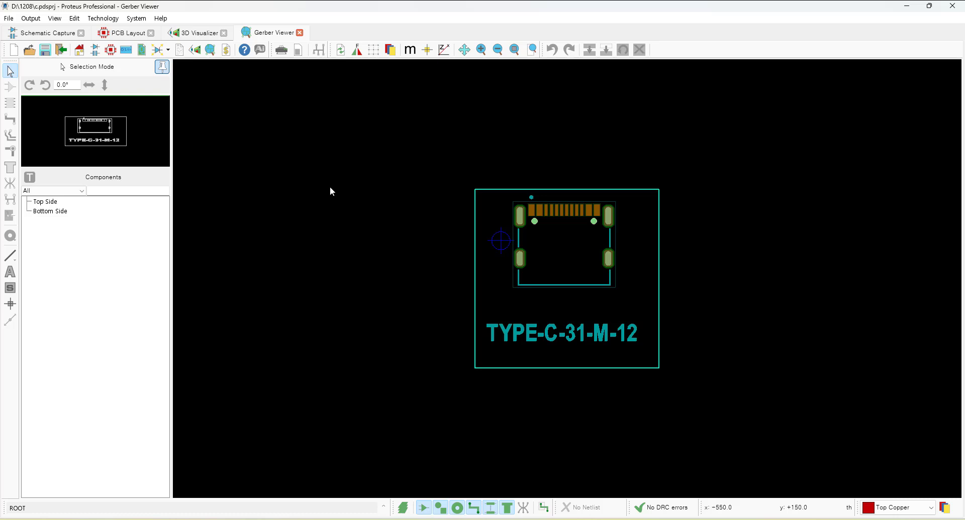
{"action": "left_click", "coordinate": [127, 33]}
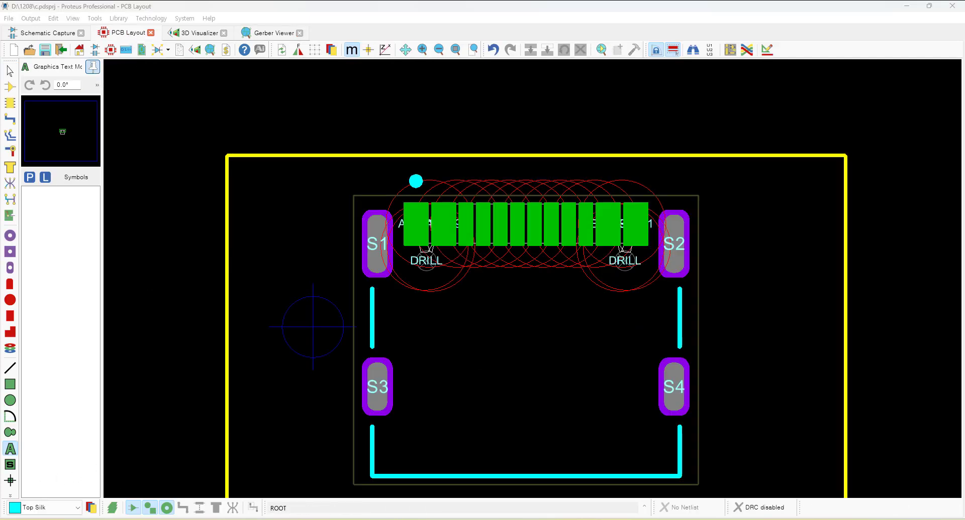
Switch to the web browser and search Google for GERBER VIEWER in a new tab.
{"action": "key", "text": "alt+Tab"}
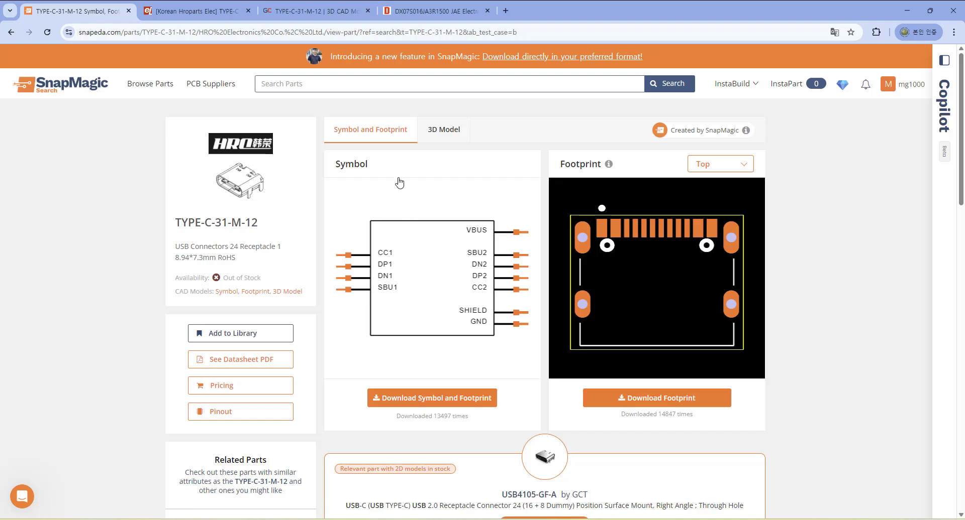
{"action": "left_click", "coordinate": [505, 12]}
{"action": "type", "text": "GE"}
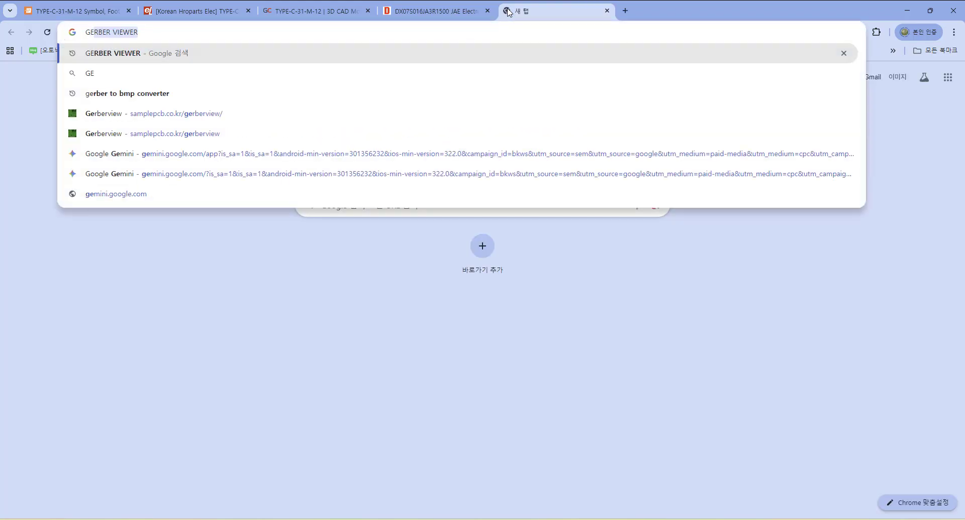
{"action": "type", "text": "RBER"}
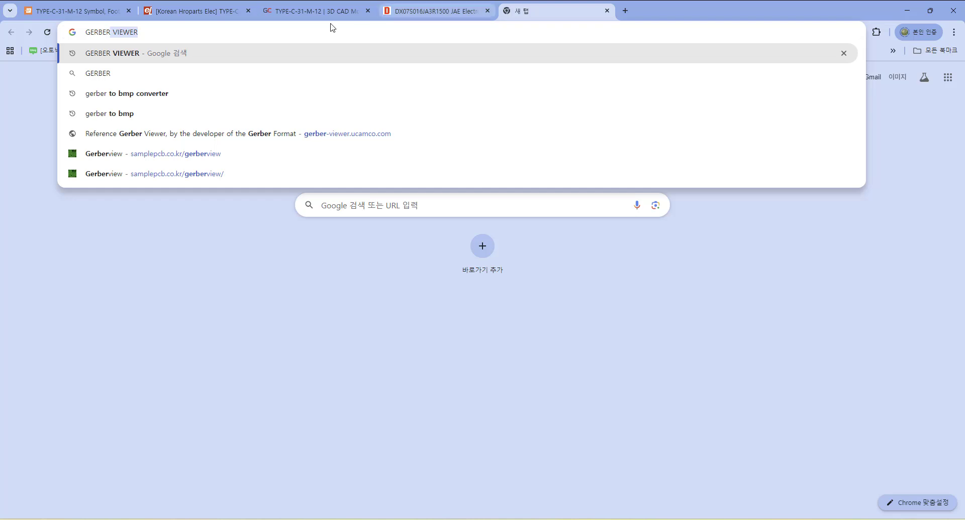
{"action": "left_click", "coordinate": [158, 35]}
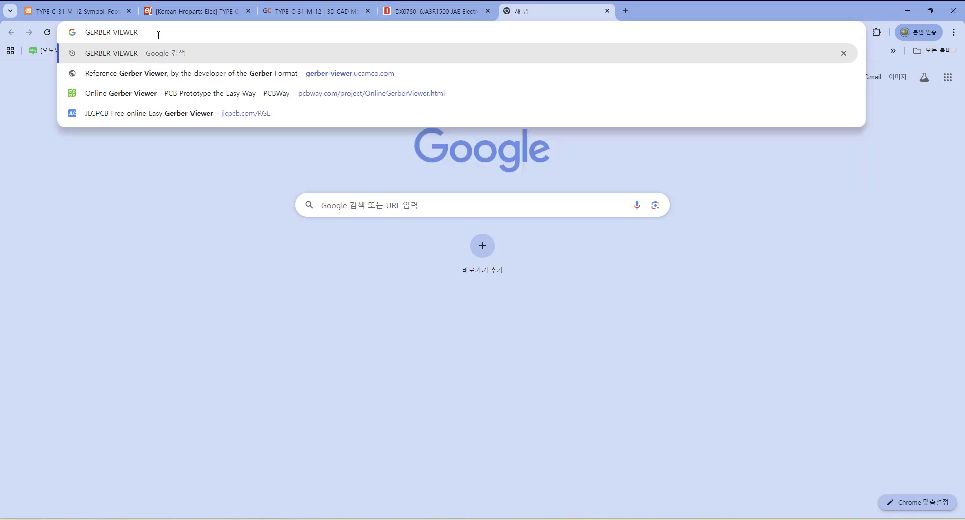
{"action": "key", "text": "Return"}
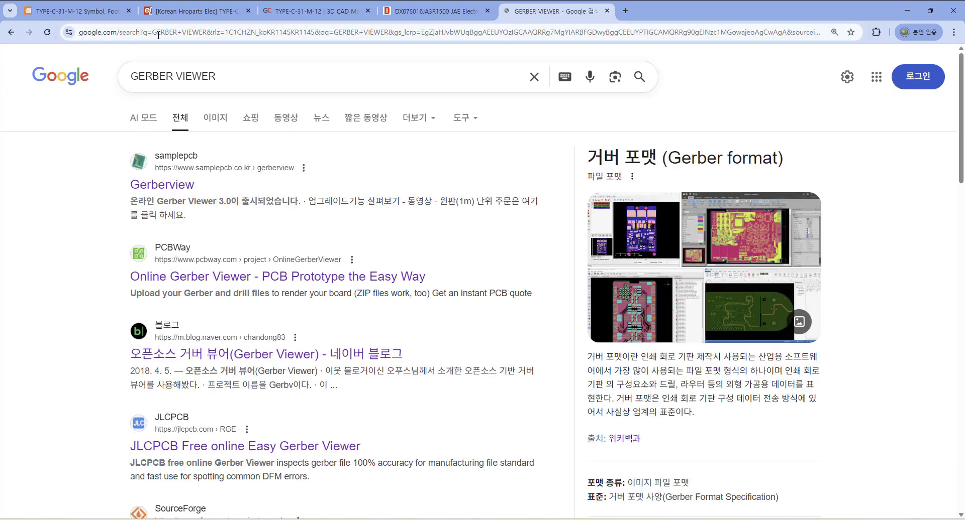
Open the samplepcb Gerberview online Gerber viewer from the search results.
{"action": "scroll", "coordinate": [314, 291], "scroll_direction": "down", "scroll_amount": 2}
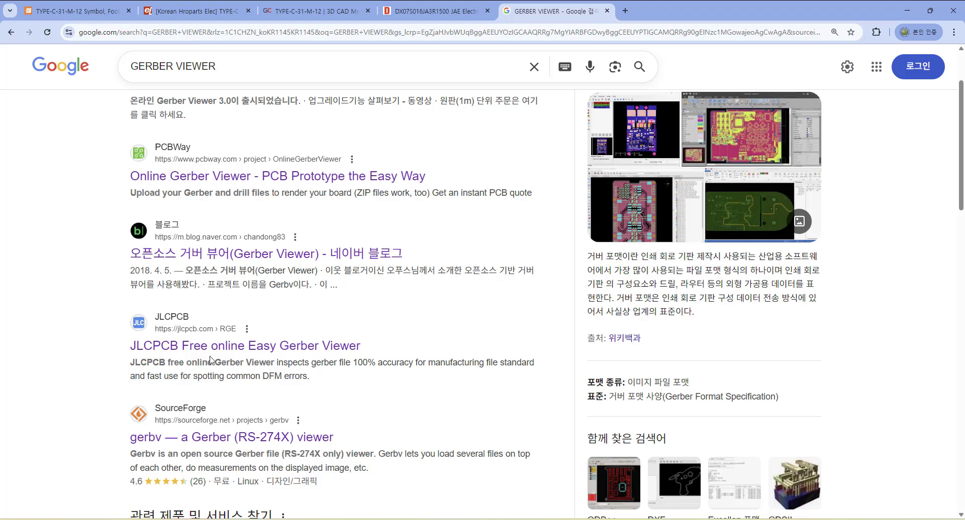
{"action": "scroll", "coordinate": [221, 346], "scroll_direction": "down", "scroll_amount": 1}
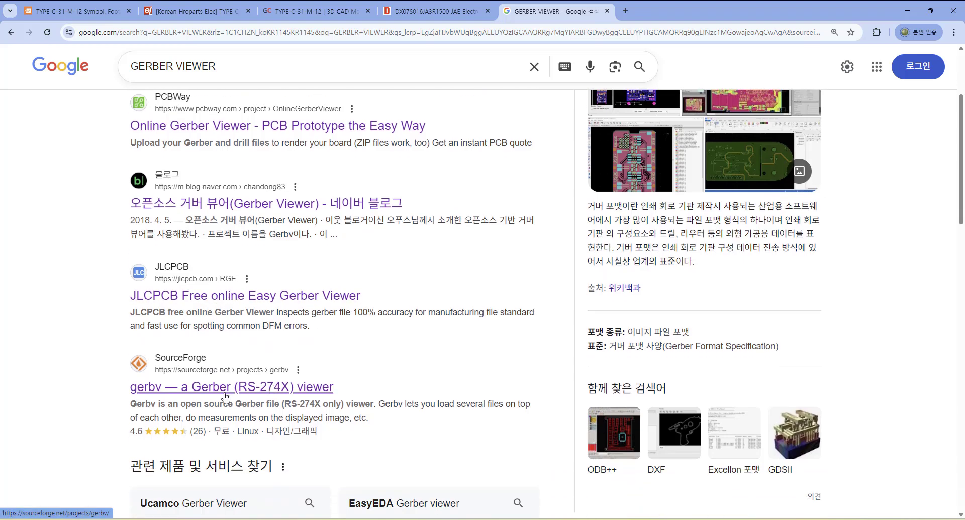
{"action": "scroll", "coordinate": [261, 365], "scroll_direction": "up", "scroll_amount": 2}
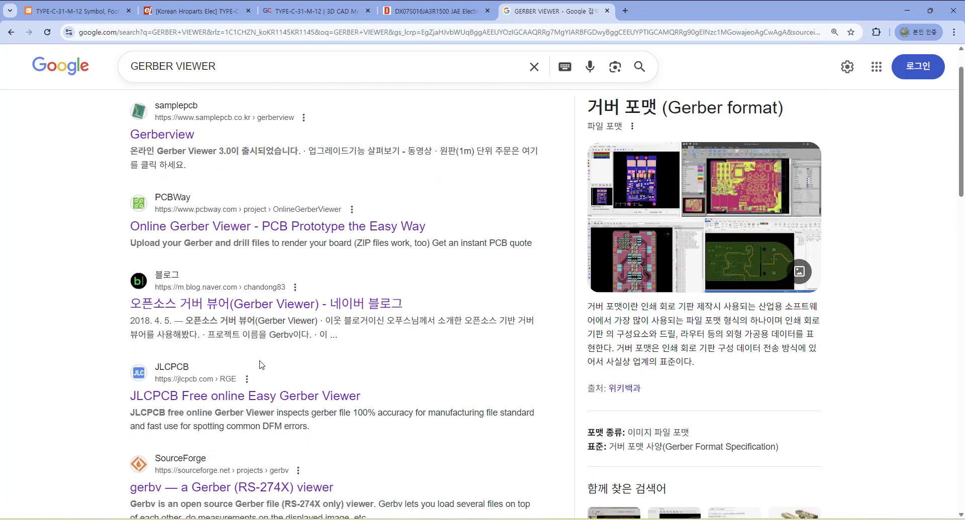
{"action": "scroll", "coordinate": [261, 365], "scroll_direction": "up", "scroll_amount": 1}
{"action": "left_click", "coordinate": [167, 190]}
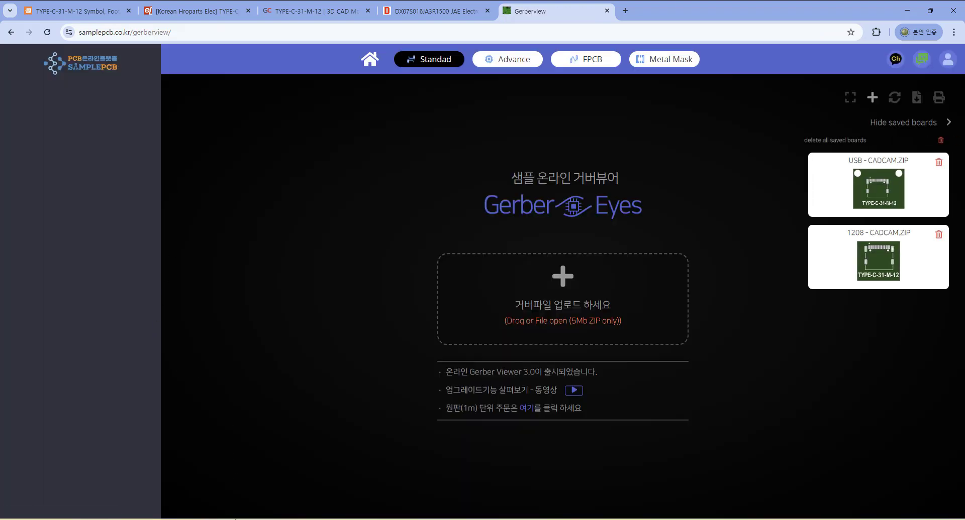
Upload the USB - CADCAM.ZIP Gerber archive from the 1208 folder into the online viewer.
{"action": "left_click", "coordinate": [261, 519]}
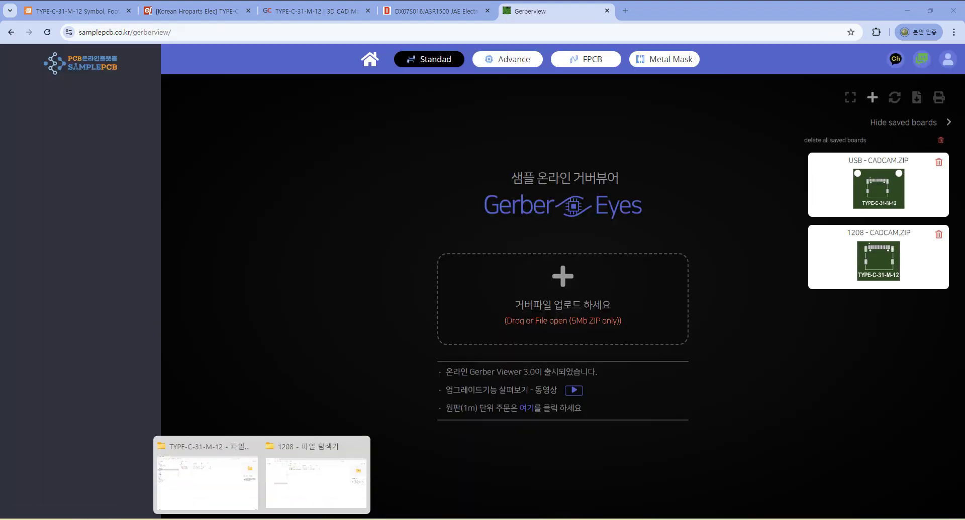
{"action": "left_click", "coordinate": [307, 482]}
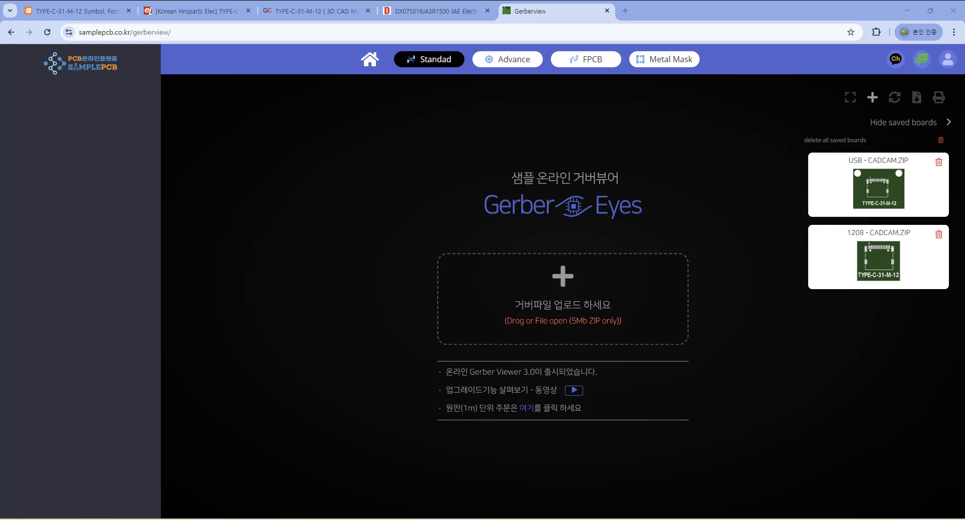
{"action": "left_click_drag", "start_coordinate": [0, 144], "coordinate": [0, 71]}
{"action": "left_click_drag", "start_coordinate": [94, 257], "coordinate": [566, 315]}
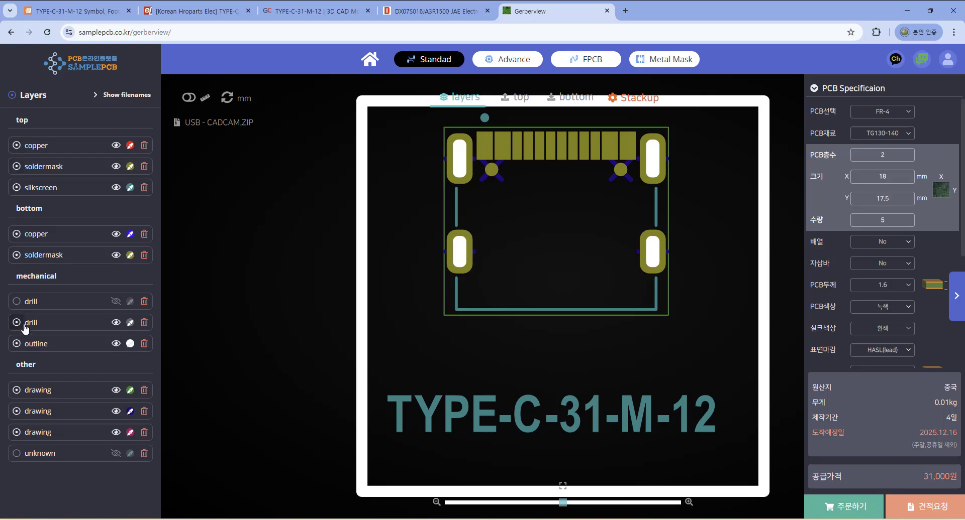
Toggle the visibility of the silkscreen, outline, copper, soldermask, drill and drawing layers to inspect each one separately.
{"action": "left_click", "coordinate": [18, 192]}
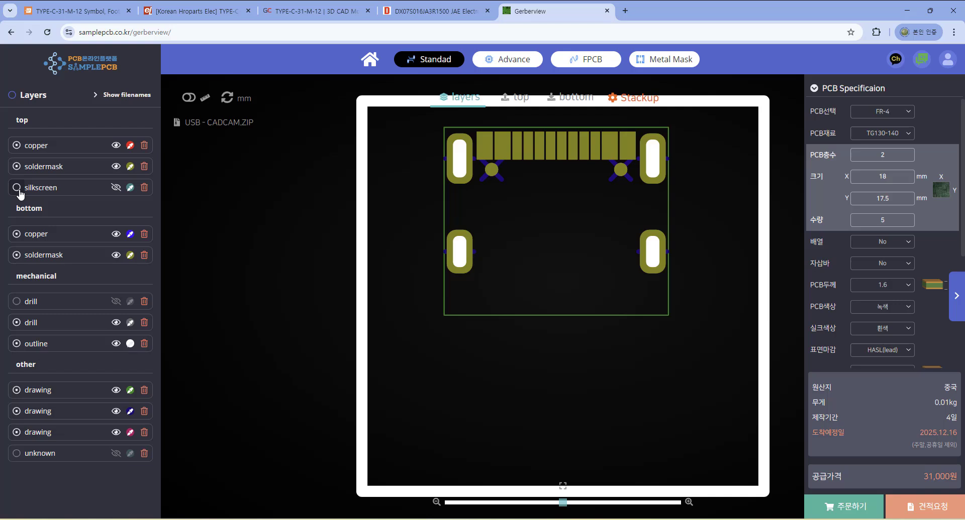
{"action": "left_click", "coordinate": [16, 344]}
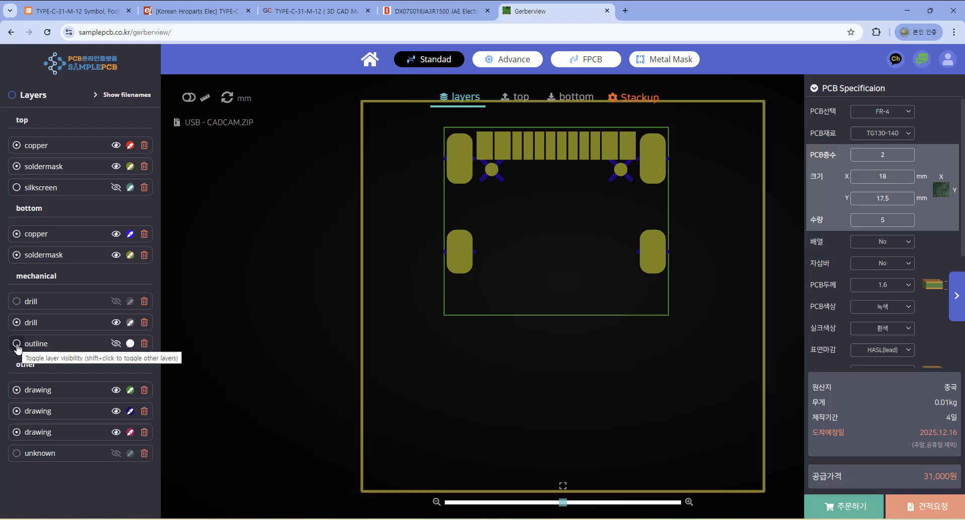
{"action": "left_click", "coordinate": [17, 345]}
{"action": "left_click", "coordinate": [16, 392]}
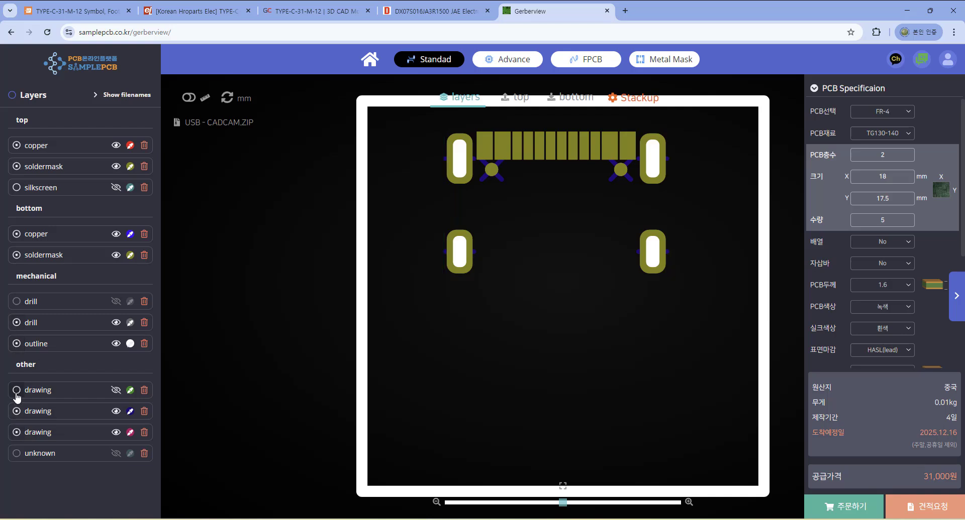
{"action": "left_click", "coordinate": [17, 145]}
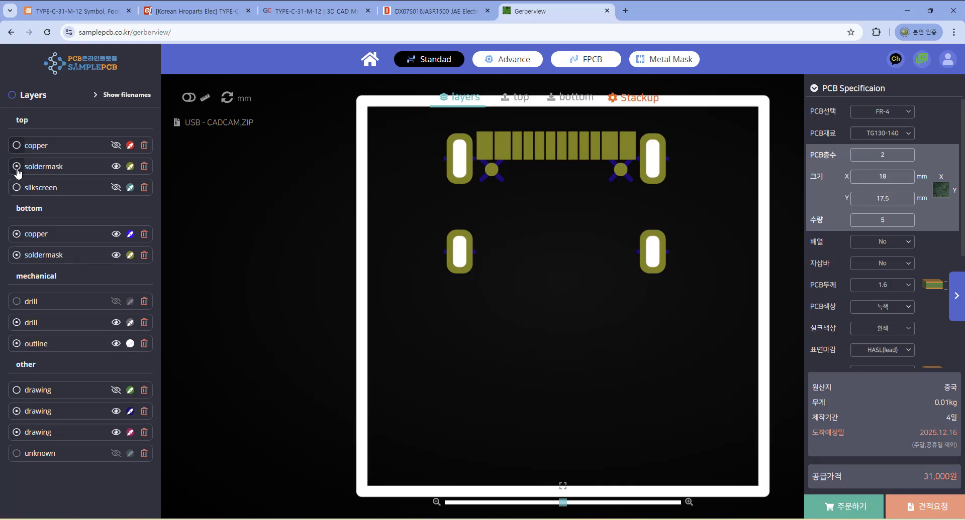
{"action": "left_click", "coordinate": [17, 167]}
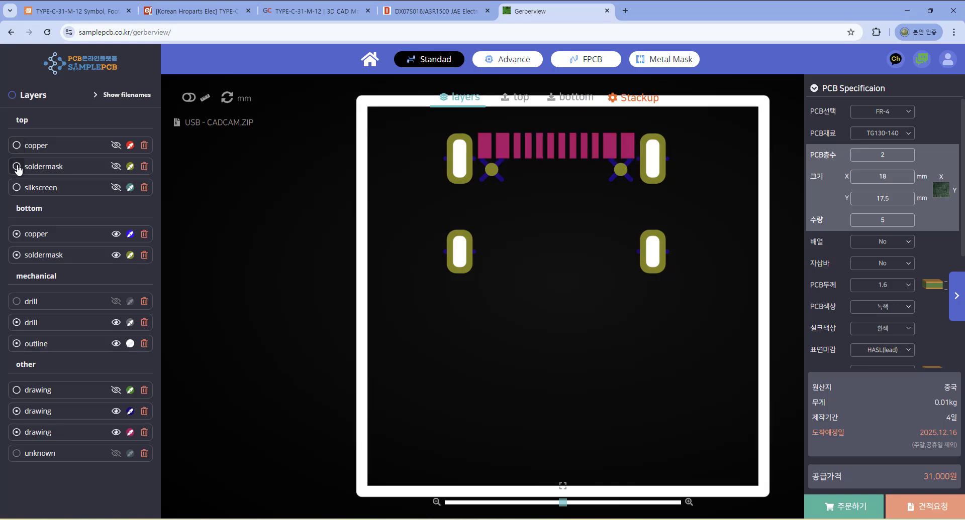
{"action": "left_click", "coordinate": [16, 234]}
{"action": "left_click", "coordinate": [16, 255]}
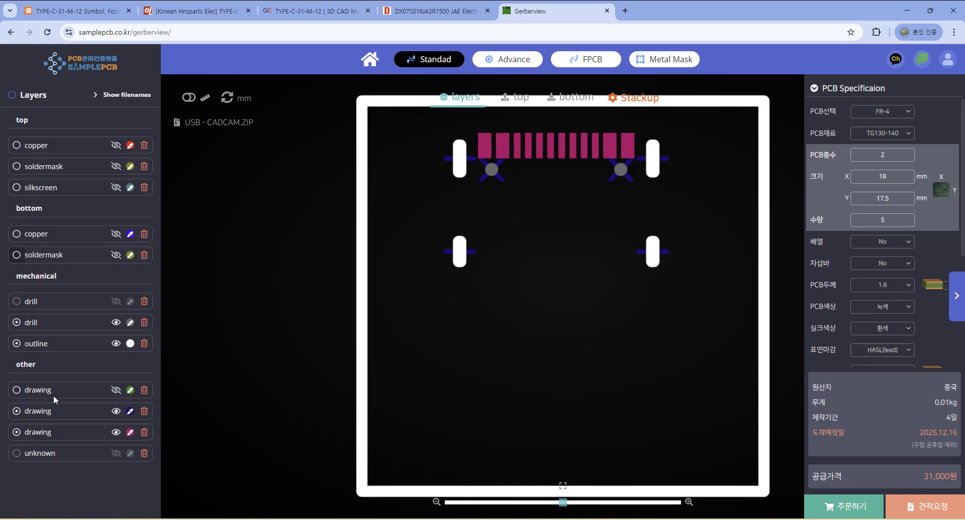
{"action": "left_click", "coordinate": [16, 433]}
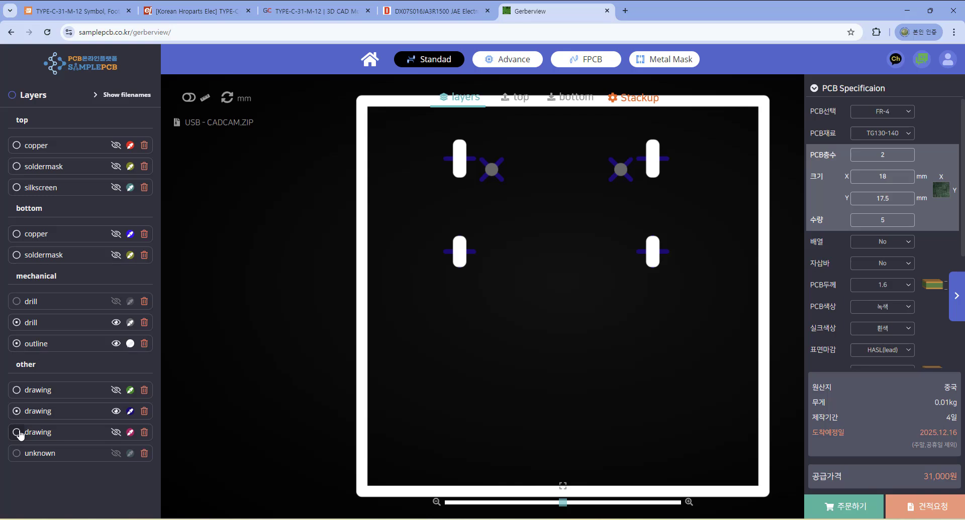
{"action": "left_click", "coordinate": [15, 412]}
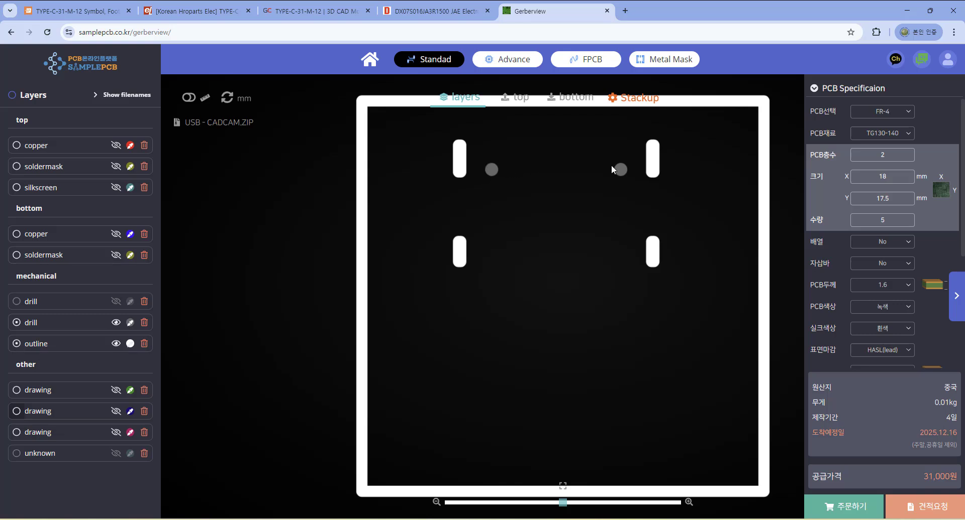
{"action": "left_click", "coordinate": [17, 323]}
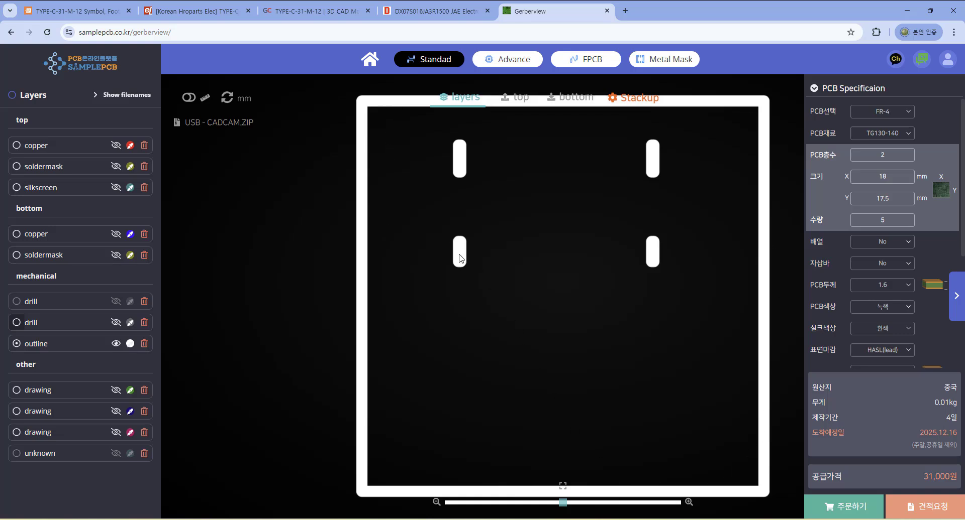
{"action": "left_click", "coordinate": [17, 167]}
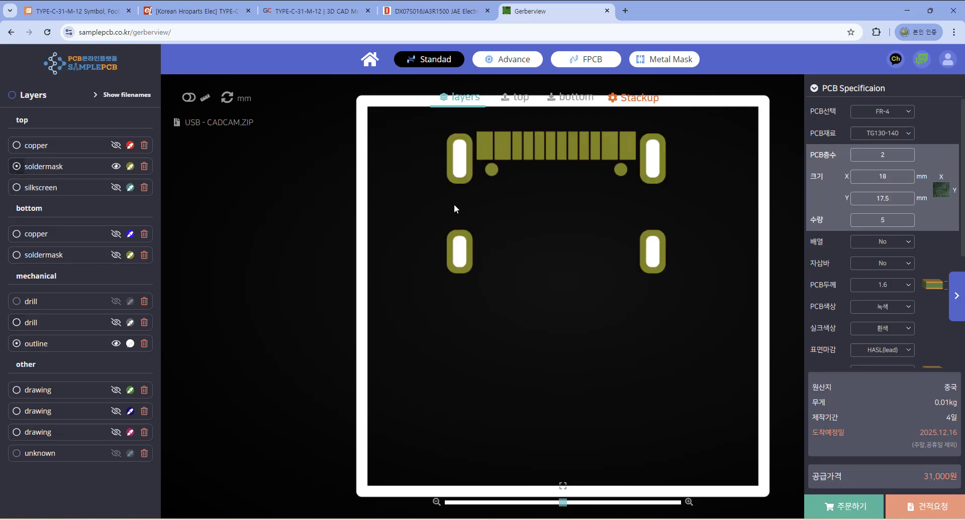
Zoom in and pan the online viewer to inspect the slotted pads.
{"action": "left_click", "coordinate": [689, 503]}
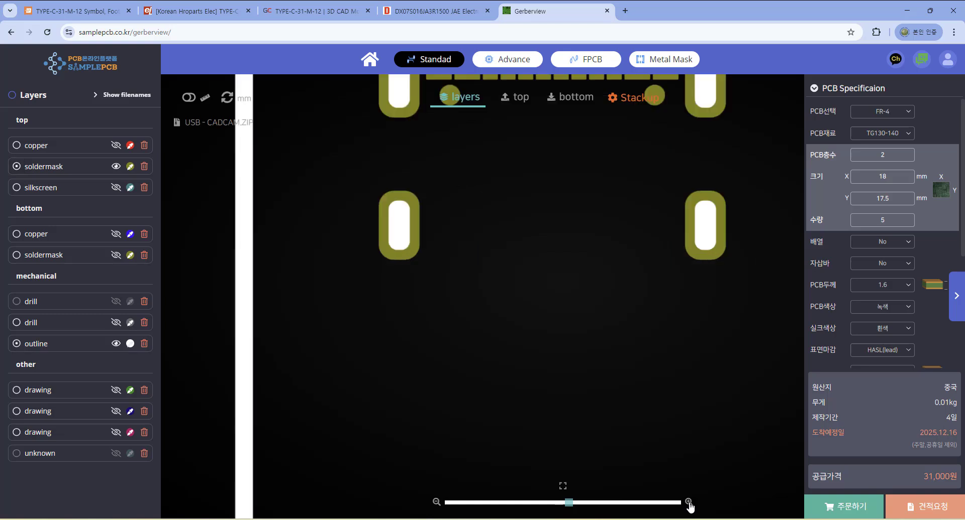
{"action": "left_click", "coordinate": [689, 502]}
{"action": "left_click_drag", "start_coordinate": [375, 227], "coordinate": [519, 432]}
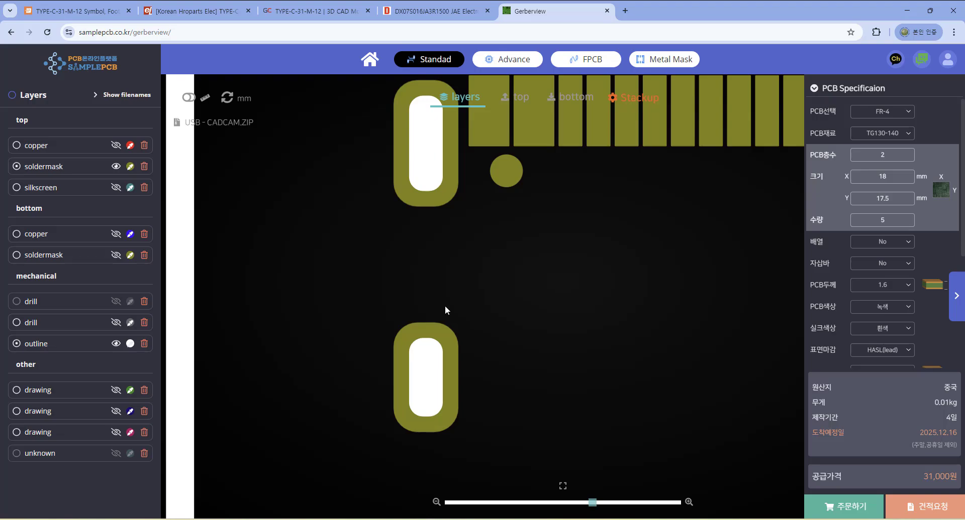
Return to the PCB layout and disable live design rule indication in the Design Rule Manager.
{"action": "key", "text": "alt+Tab"}
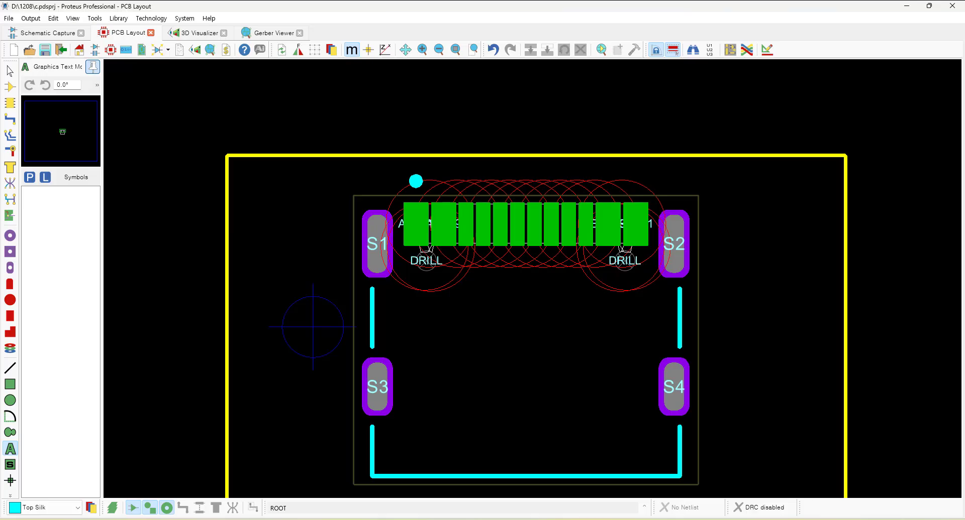
{"action": "scroll", "coordinate": [530, 204], "scroll_direction": "down", "scroll_amount": 3}
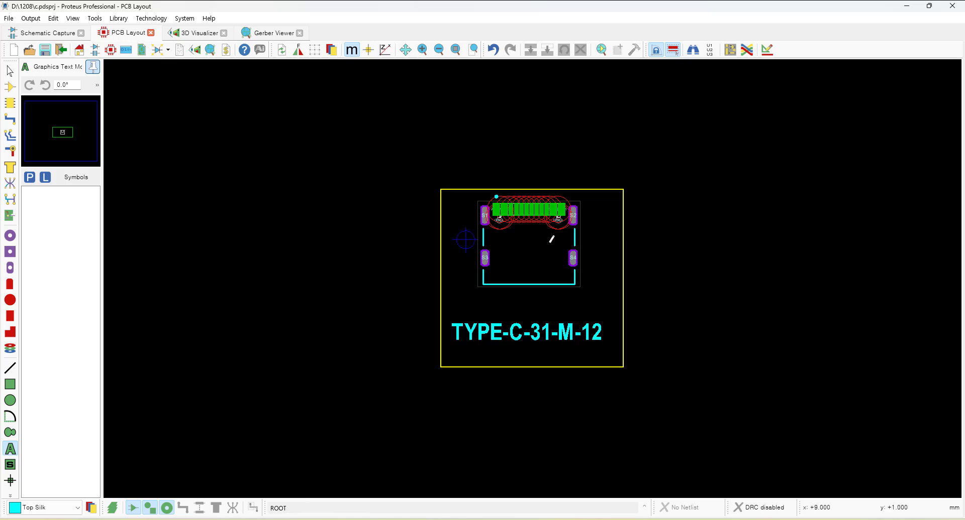
{"action": "scroll", "coordinate": [534, 268], "scroll_direction": "up", "scroll_amount": 2}
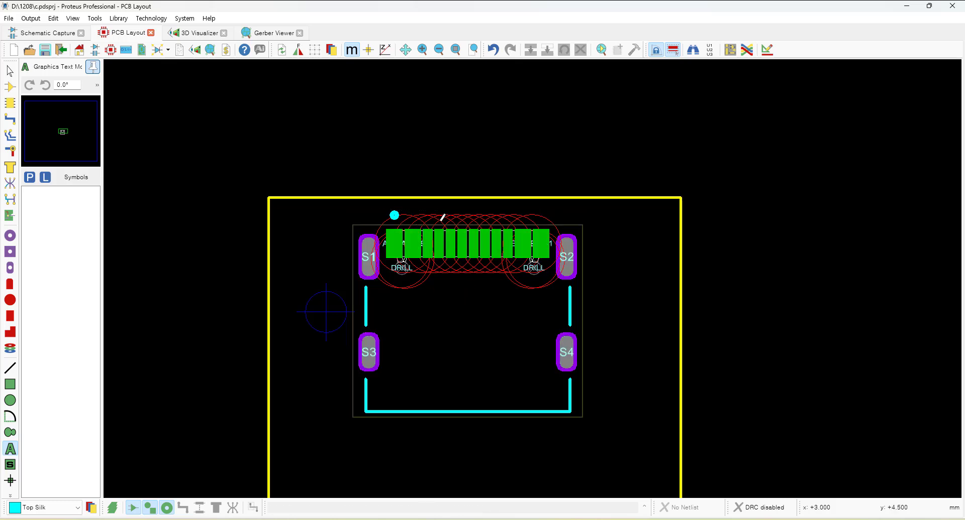
{"action": "left_click", "coordinate": [159, 19]}
{"action": "left_click", "coordinate": [191, 30]}
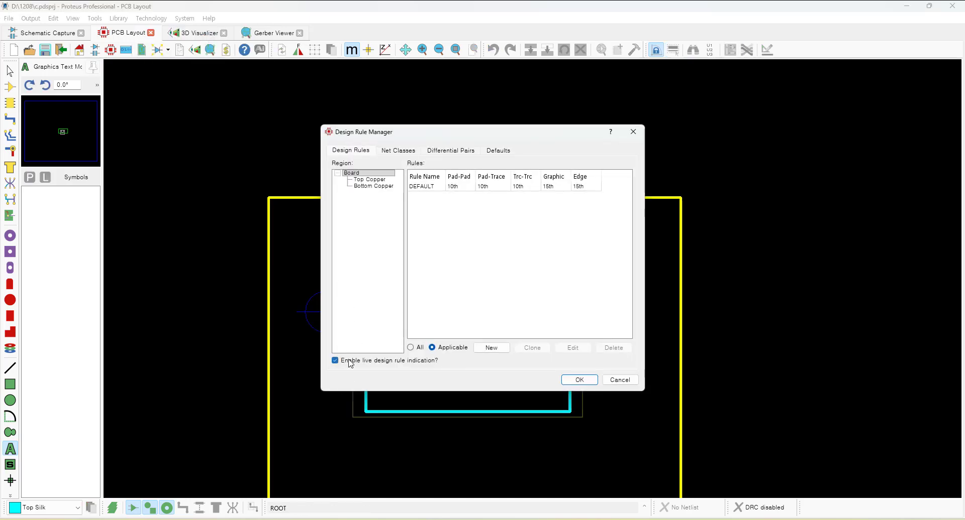
{"action": "left_click", "coordinate": [579, 380]}
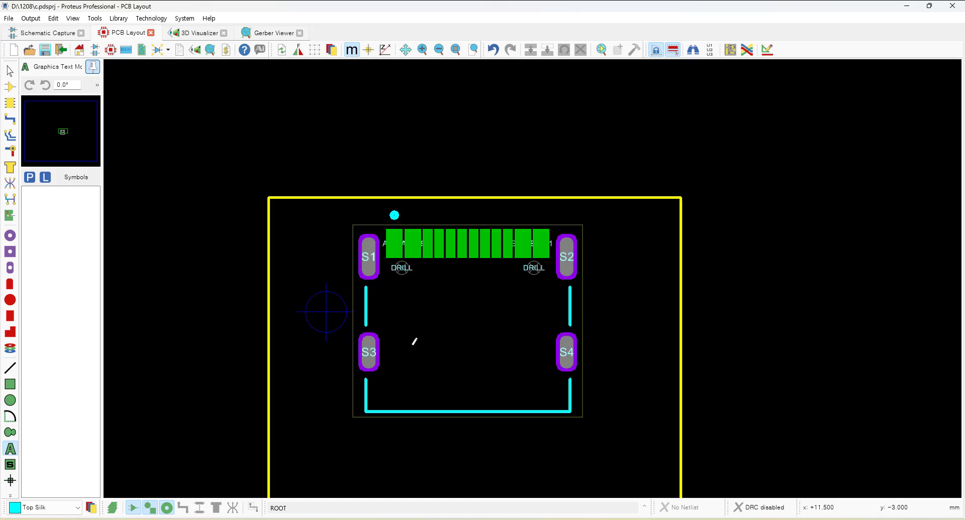
Open the 3D Visualizer, show the components and orbit to view the connector's 3D model on the board.
{"action": "scroll", "coordinate": [415, 341], "scroll_direction": "down", "scroll_amount": 3}
{"action": "scroll", "coordinate": [513, 287], "scroll_direction": "up", "scroll_amount": 2}
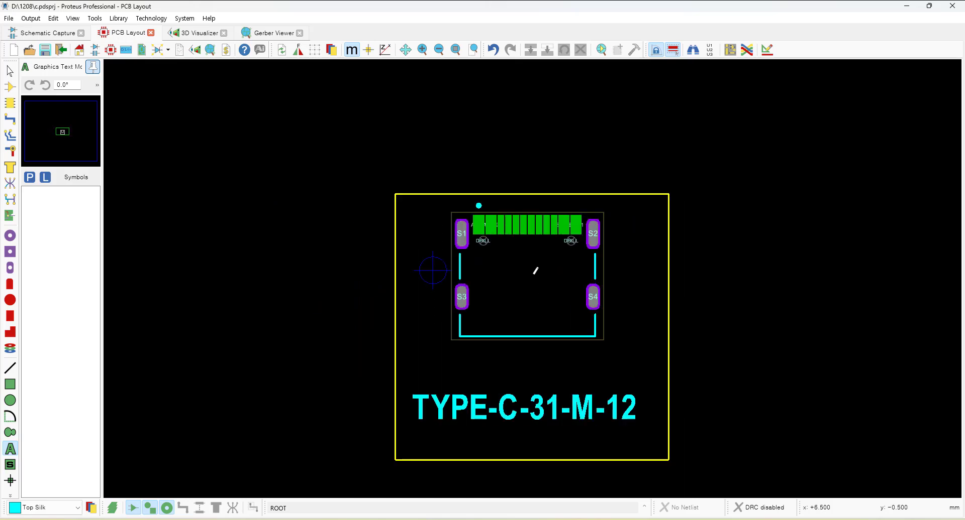
{"action": "left_click", "coordinate": [197, 33]}
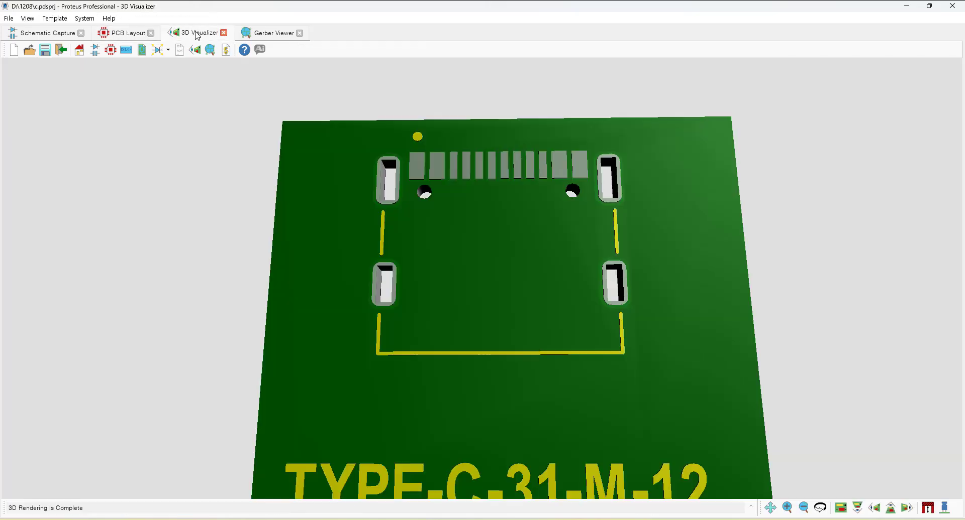
{"action": "left_click", "coordinate": [944, 507]}
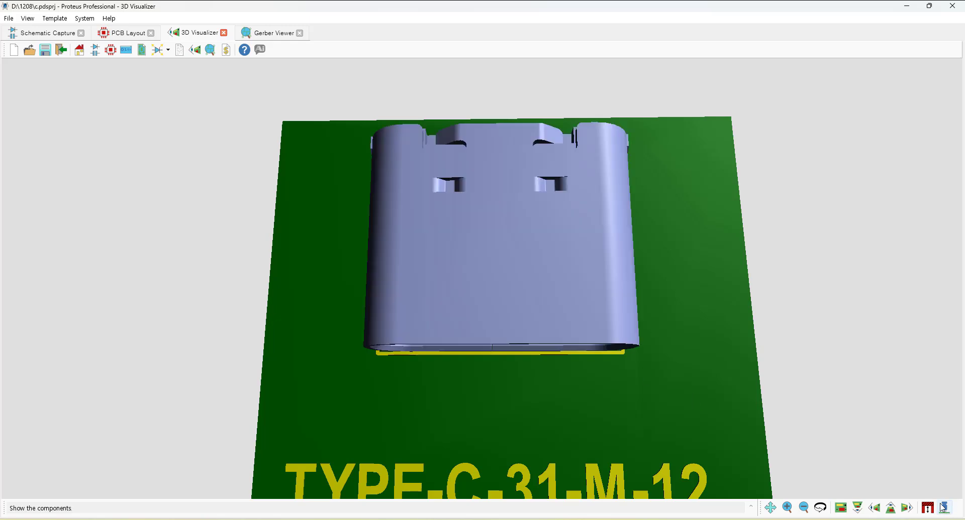
{"action": "left_click_drag", "start_coordinate": [620, 320], "coordinate": [620, 271]}
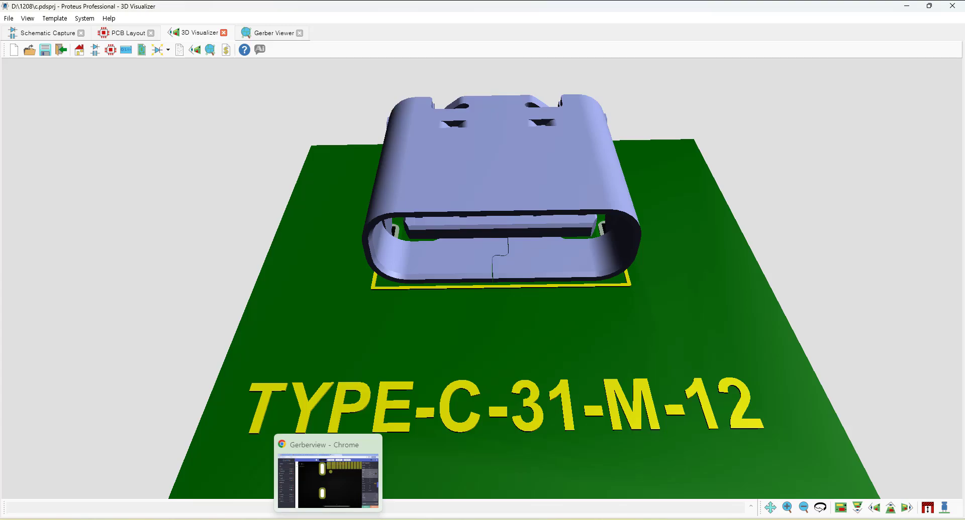
Hide the components and orbit back to view the bare board's pads and slots from above.
{"action": "mouse_move", "coordinate": [372, 519]}
{"action": "left_click", "coordinate": [318, 479]}
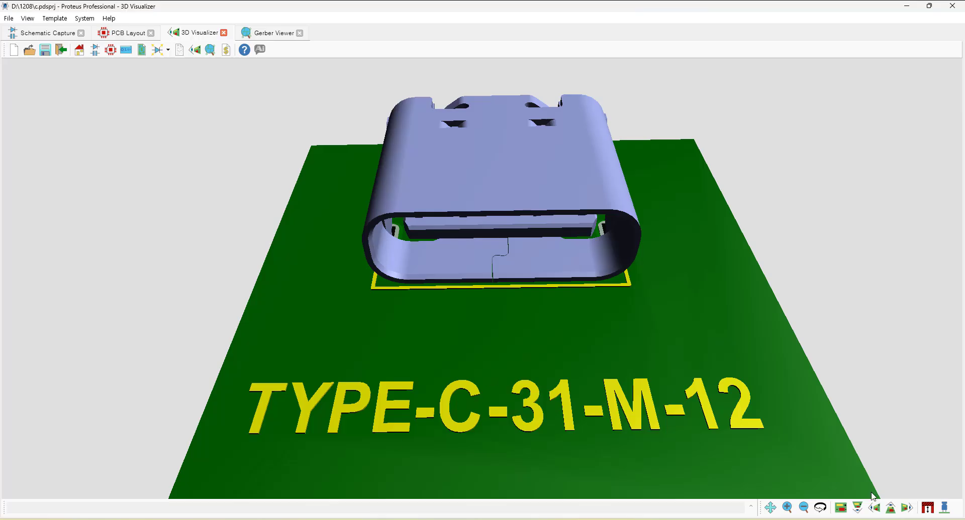
{"action": "left_click", "coordinate": [945, 508]}
{"action": "left_click_drag", "start_coordinate": [652, 439], "coordinate": [483, 295]}
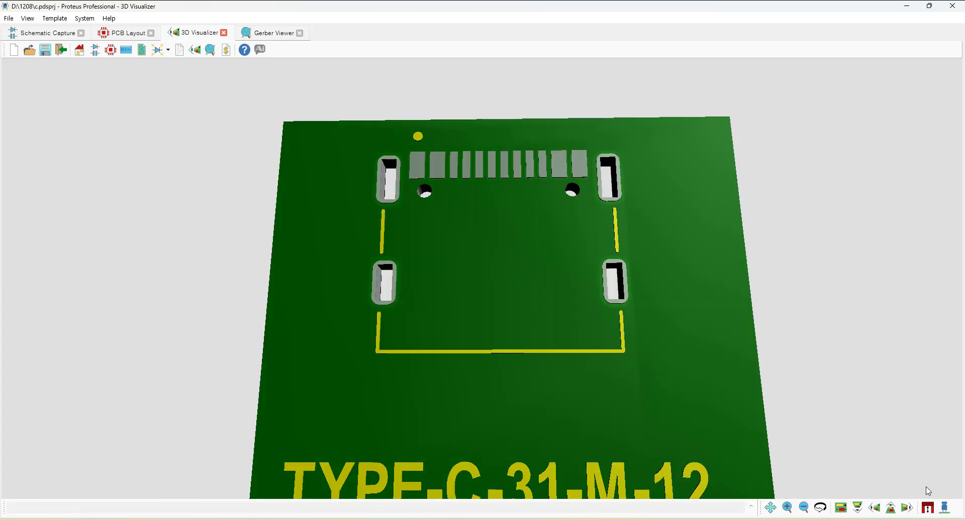
Show the components again in the 3D Visualizer to view the connector model on the board.
{"action": "left_click", "coordinate": [945, 508]}
{"action": "scroll", "coordinate": [574, 333], "scroll_direction": "down", "scroll_amount": 2}
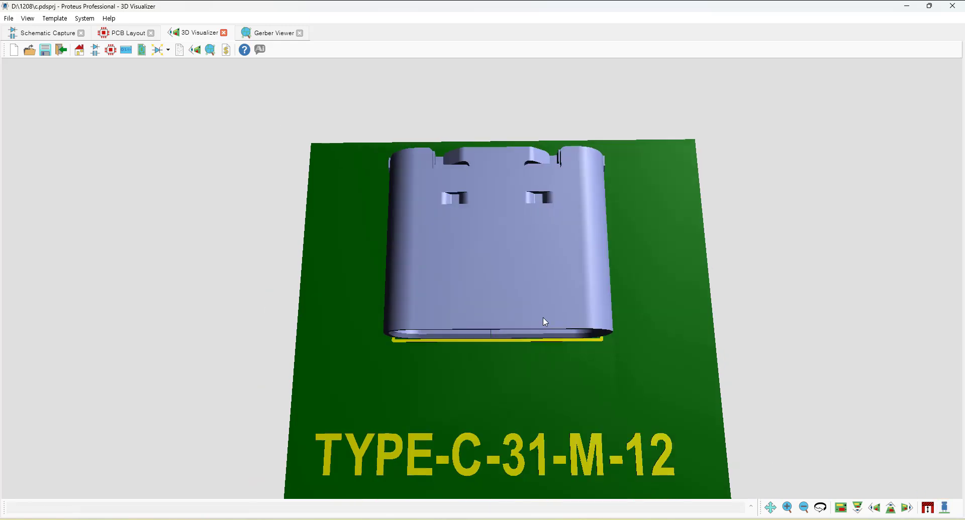
Return to the PCB layout, zoom in on the S1 slotted pad and compare it with the datasheet's slot dimensions.
{"action": "left_click", "coordinate": [128, 33]}
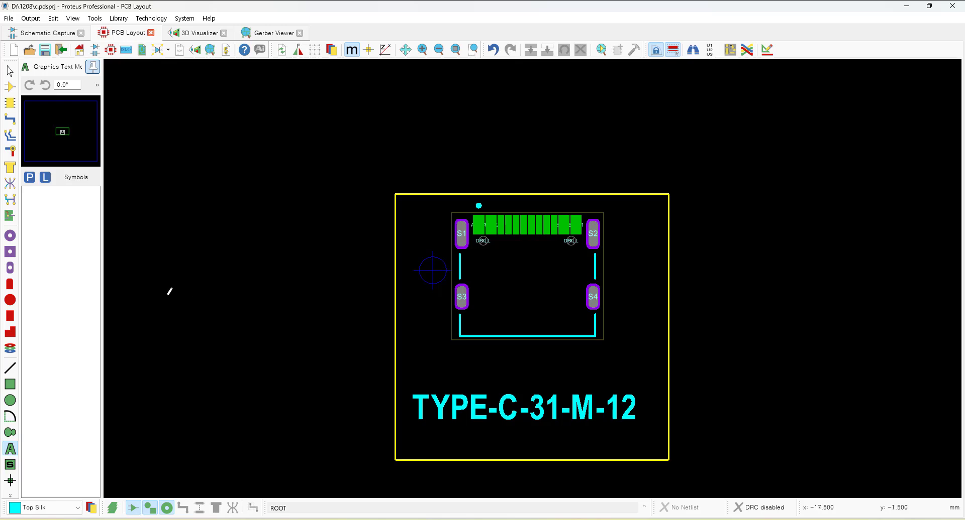
{"action": "scroll", "coordinate": [502, 296], "scroll_direction": "up", "scroll_amount": 5}
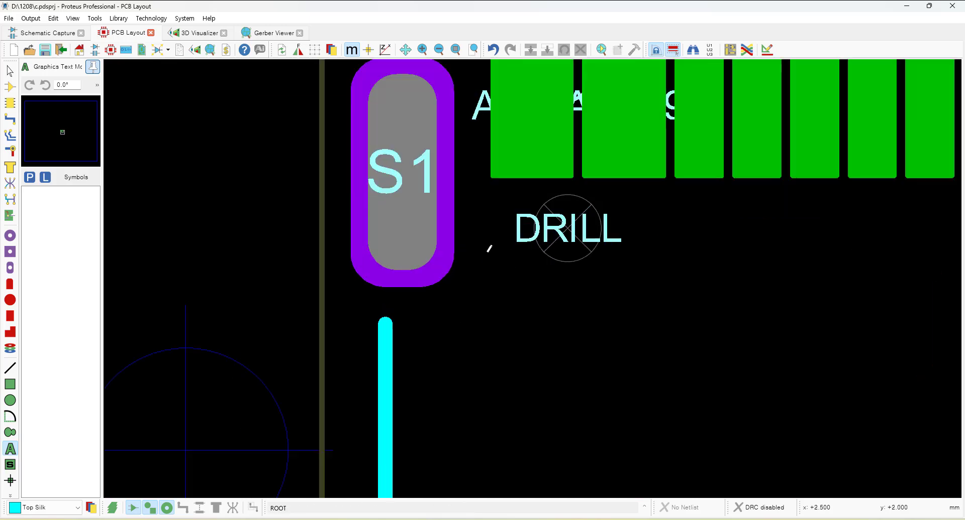
{"action": "left_click_drag", "start_coordinate": [509, 256], "coordinate": [512, 337]}
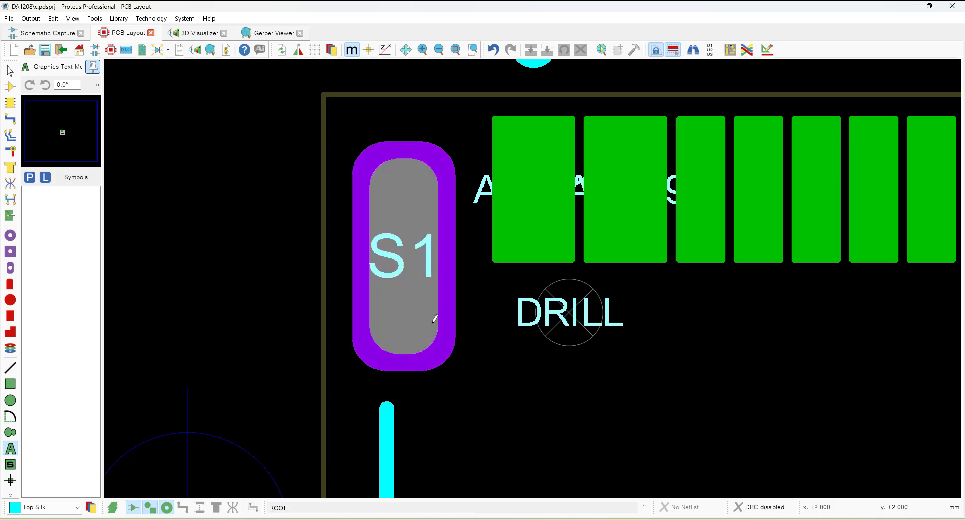
{"action": "left_click", "coordinate": [317, 490]}
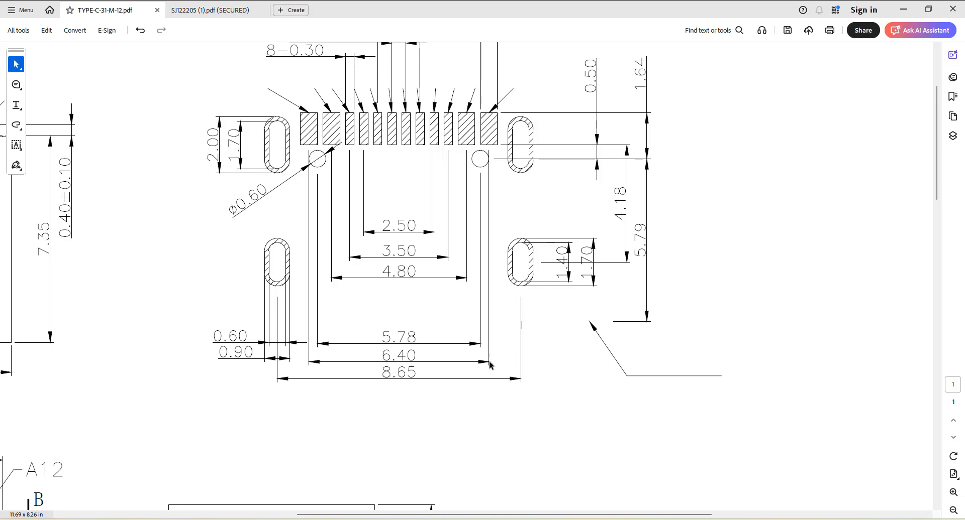
{"action": "left_click", "coordinate": [338, 519]}
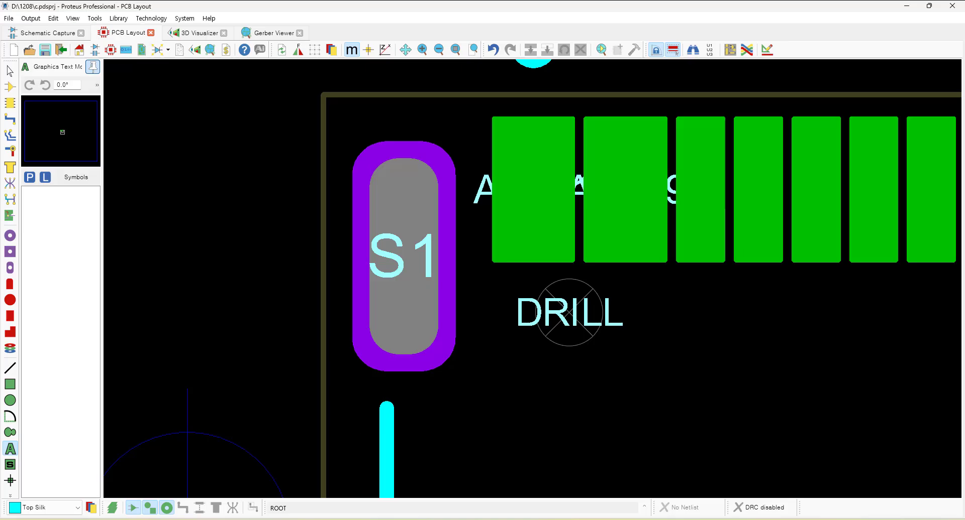
Open the D-0.6-1.7MM padstack for editing, review its slot width, height and tool settings, and cancel the dialog.
{"action": "left_click", "coordinate": [11, 269]}
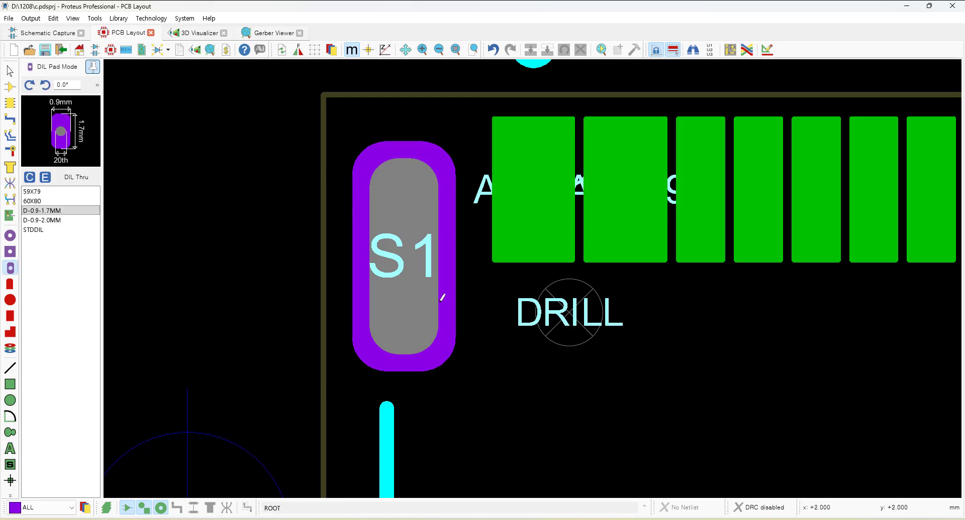
{"action": "left_click", "coordinate": [15, 352]}
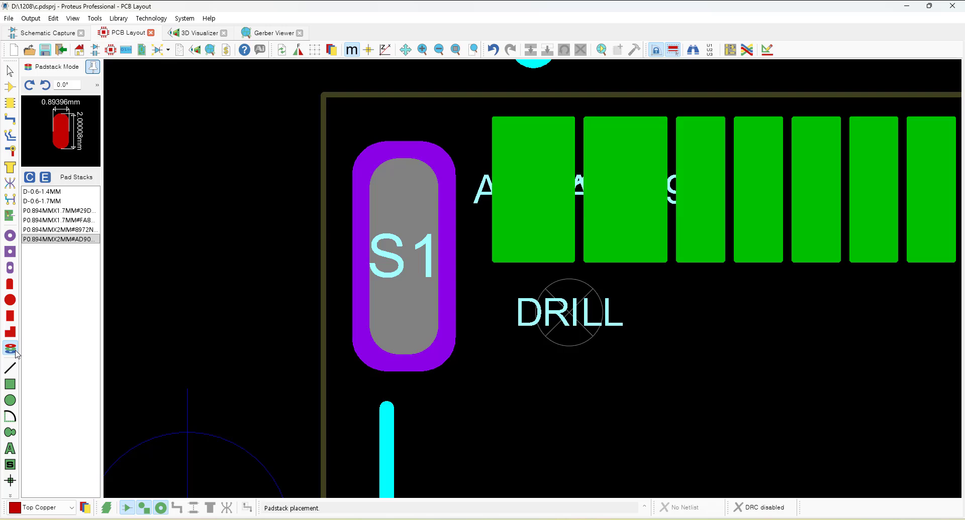
{"action": "left_click", "coordinate": [42, 201]}
{"action": "left_click", "coordinate": [45, 178]}
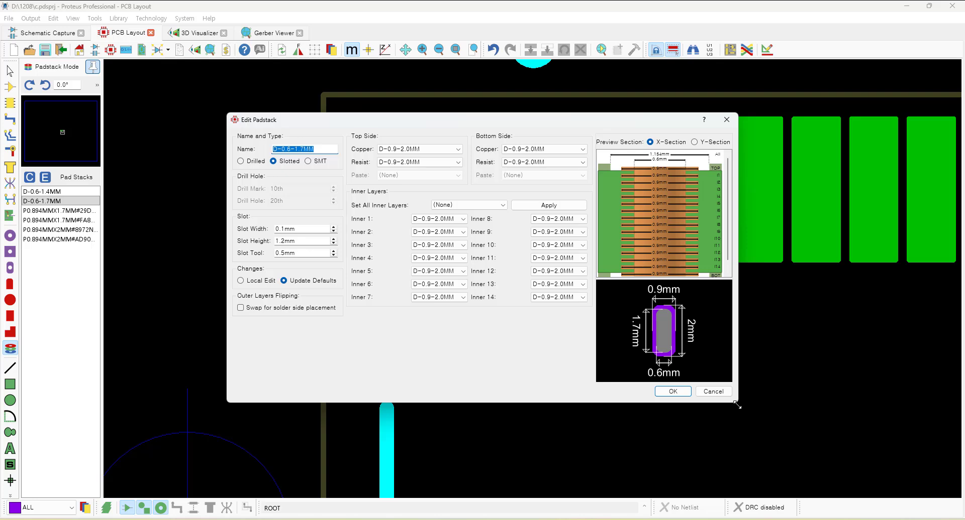
{"action": "left_click_drag", "start_coordinate": [736, 402], "coordinate": [809, 491]}
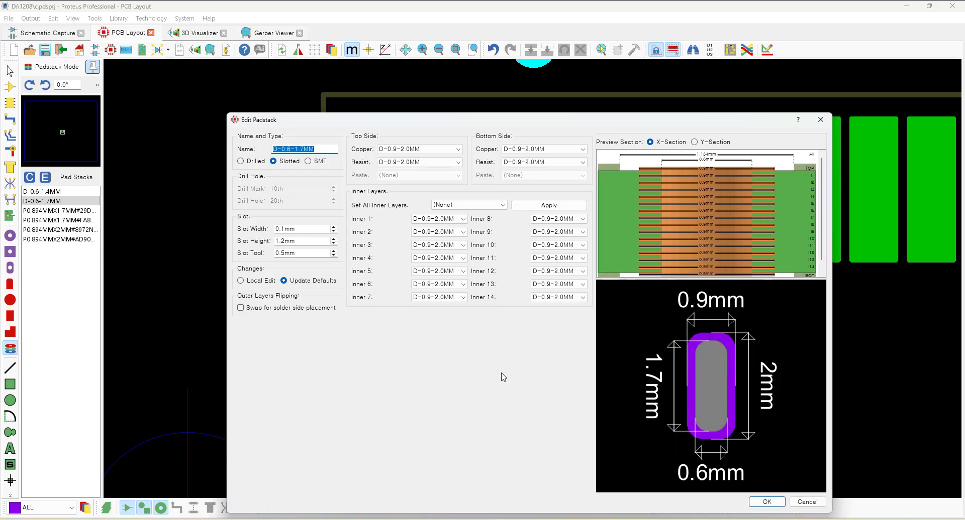
{"action": "left_click", "coordinate": [311, 254]}
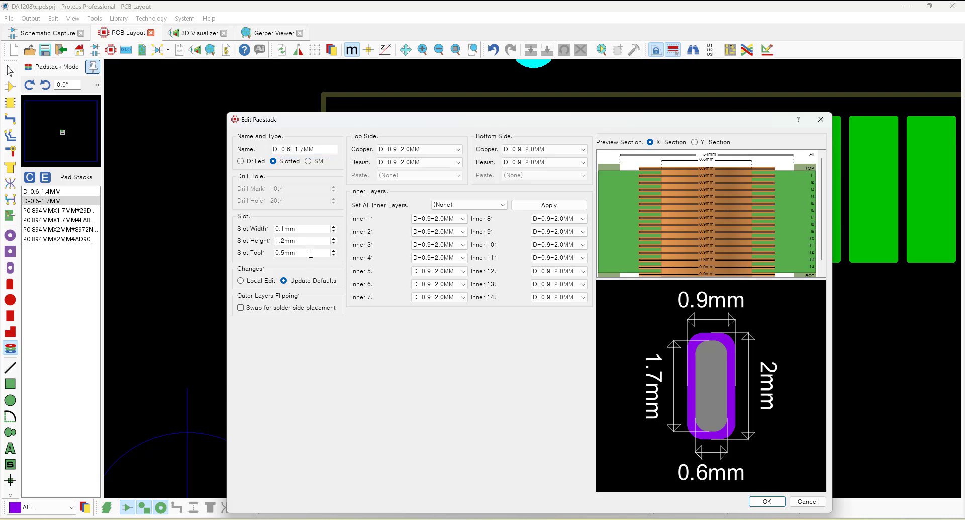
{"action": "left_click_drag", "start_coordinate": [310, 253], "coordinate": [266, 250]}
{"action": "left_click", "coordinate": [306, 229]}
{"action": "left_click", "coordinate": [806, 502]}
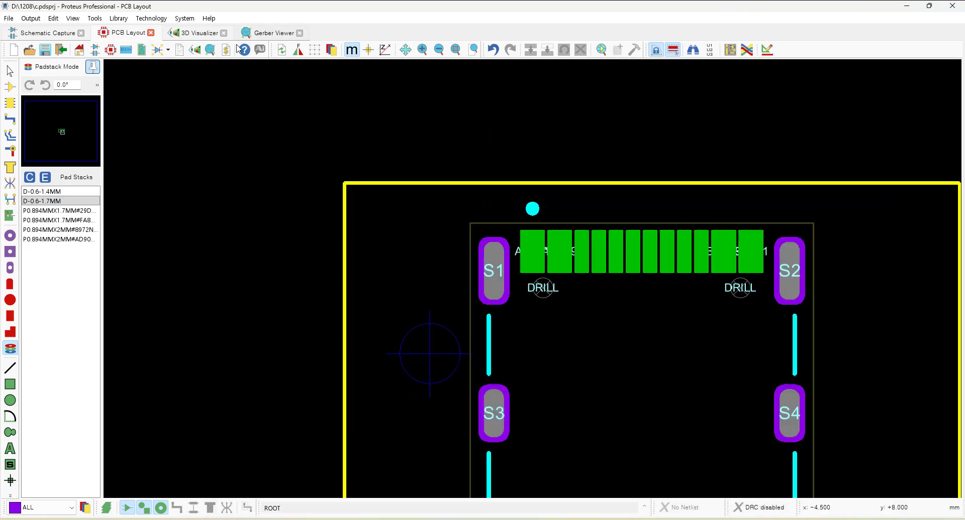
Switch to the 3D Visualizer and orbit the board to inspect the connector model from different angles.
{"action": "key", "text": "ctrl+Tab"}
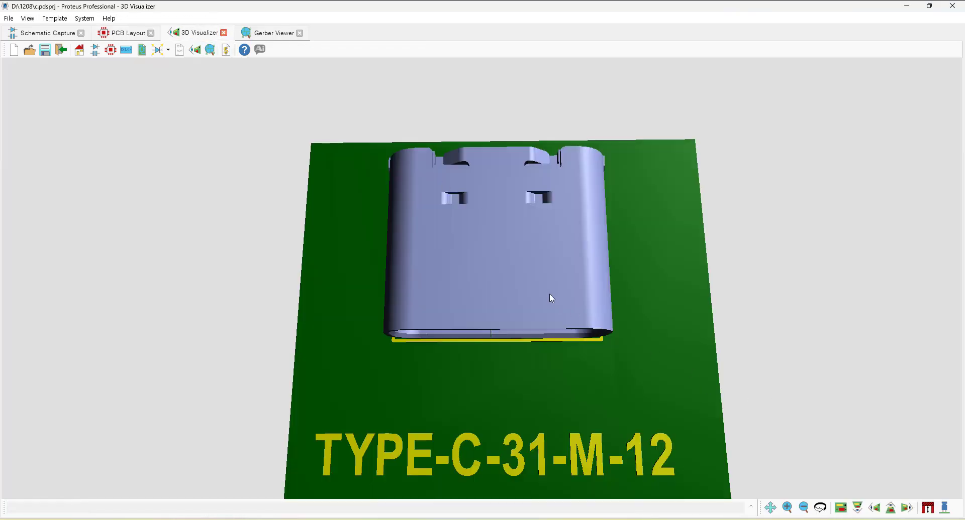
{"action": "left_click_drag", "start_coordinate": [549, 299], "coordinate": [568, 351]}
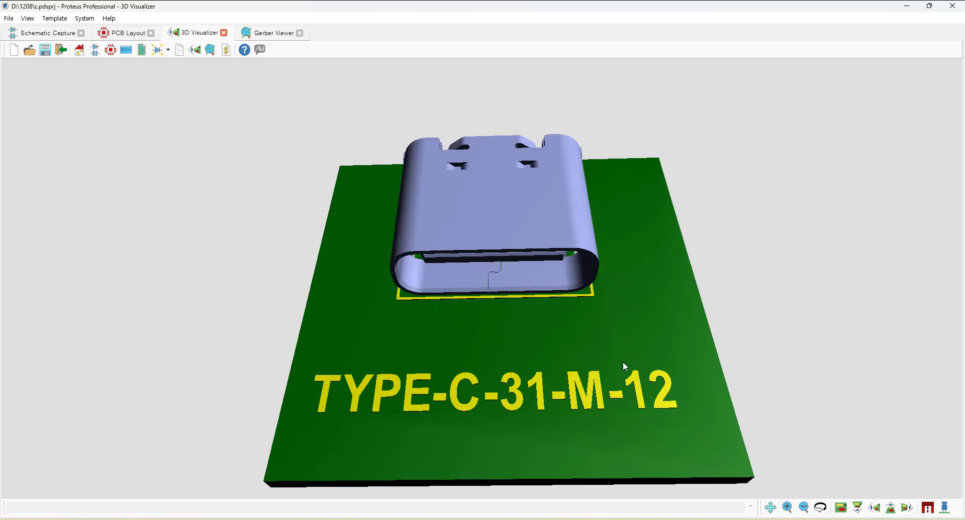
{"action": "key", "text": "Left"}
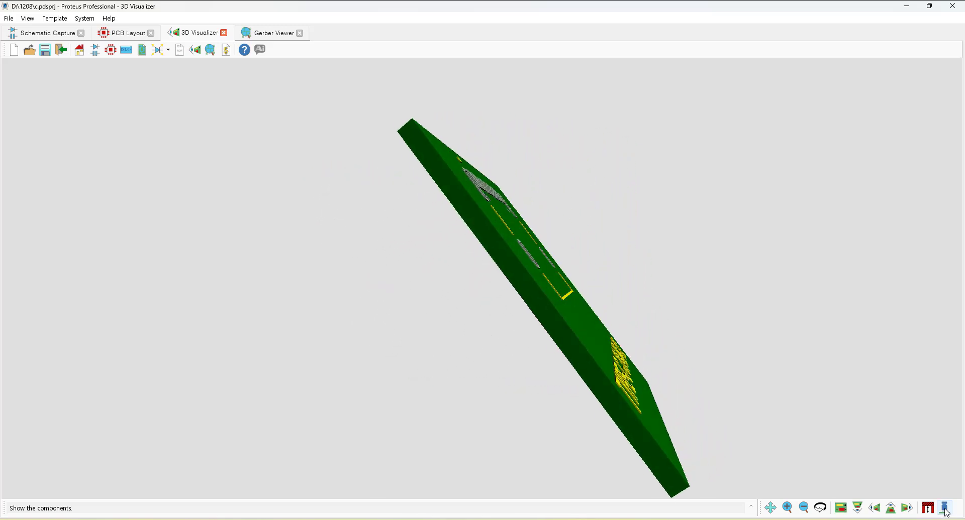
{"action": "left_click", "coordinate": [945, 511]}
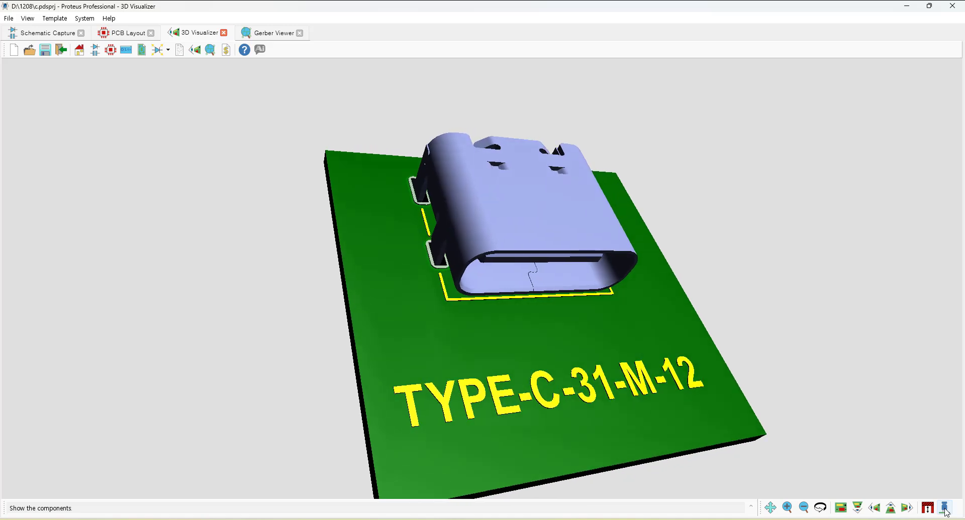